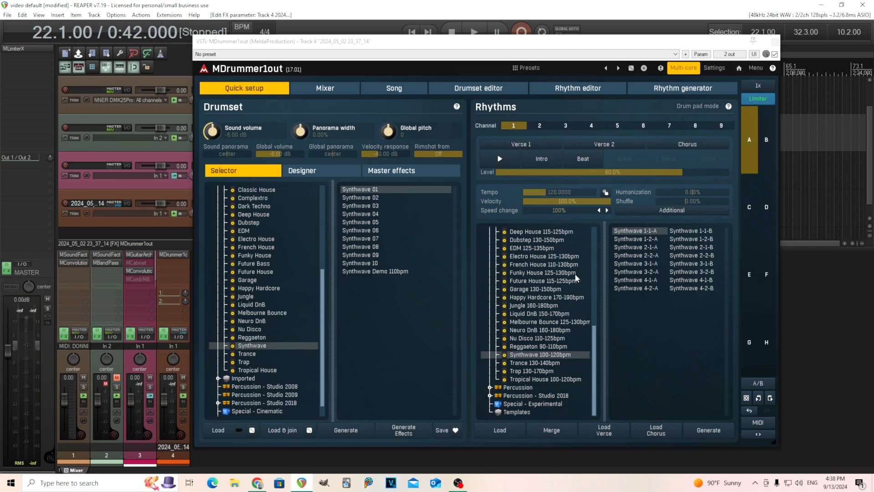
Play the Synthwave rhythm briefly and stop it to hear the loaded drumset.
left_click(507, 163)
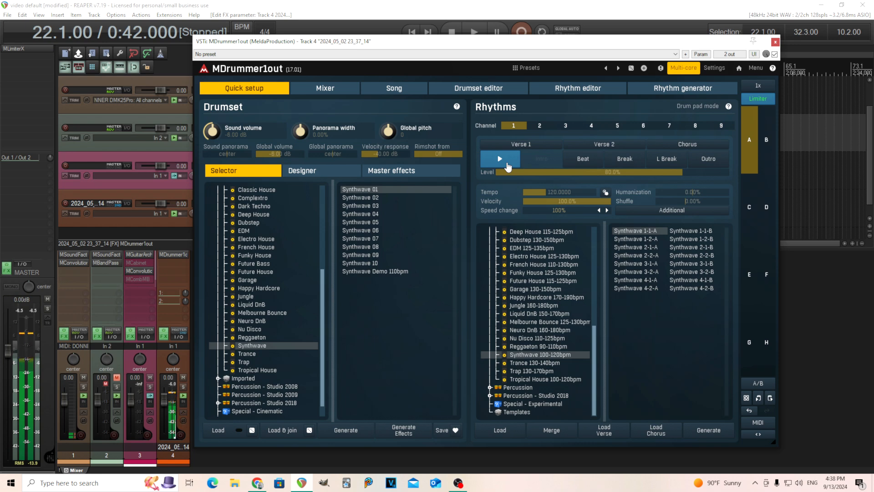
left_click(508, 165)
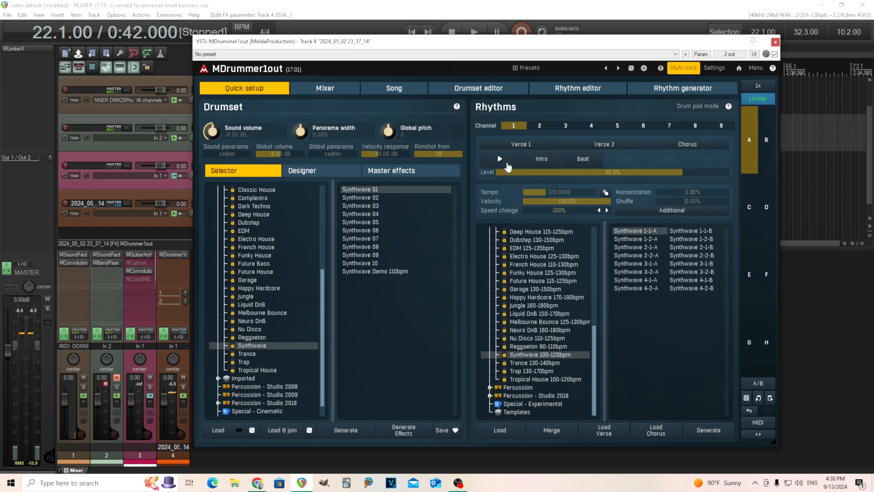
Open the Handclap drum in the drumset editor, audition it and remove its Distortion effect.
left_click(485, 91)
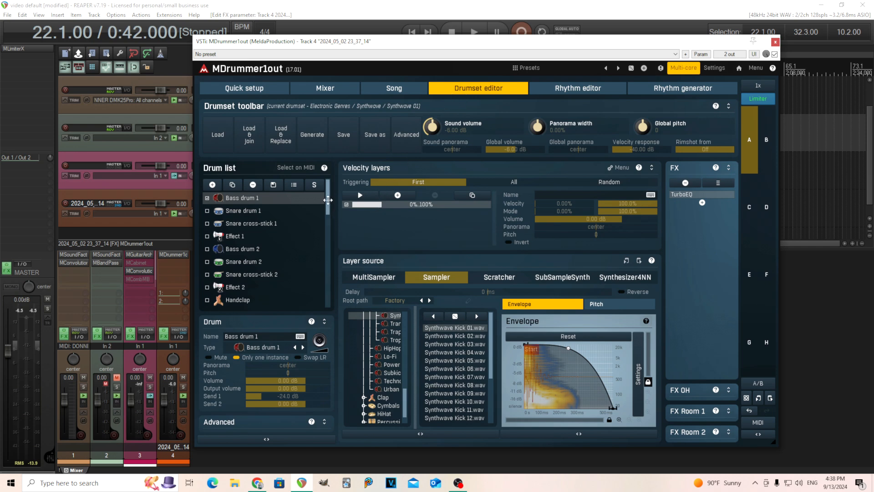
mouse_move(328, 200)
left_mouse_down()
mouse_move(328, 209)
mouse_move(330, 197)
left_mouse_up()
left_click(252, 300)
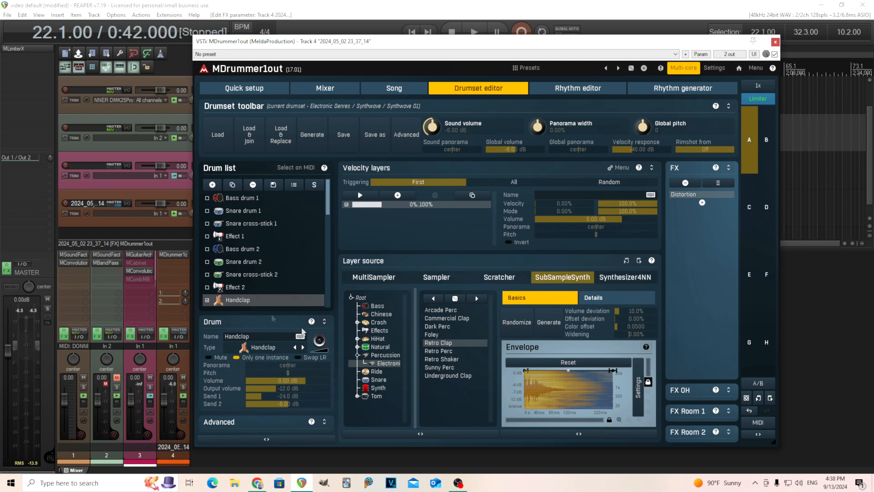
left_click(329, 345)
left_click(688, 183)
Audition the dry Handclap drum and its single velocity layer.
left_click(330, 347)
left_click(329, 347)
left_click(330, 347)
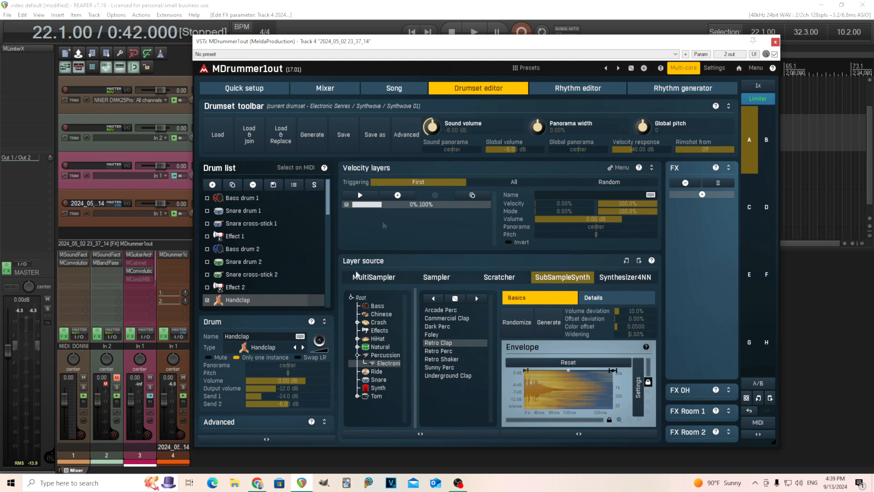
left_click(324, 347)
left_click(326, 346)
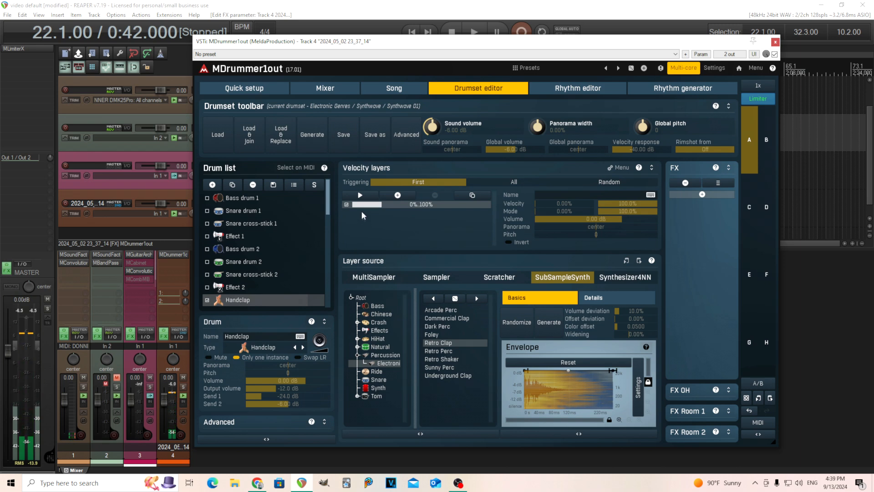
left_click(360, 197)
left_click(360, 197)
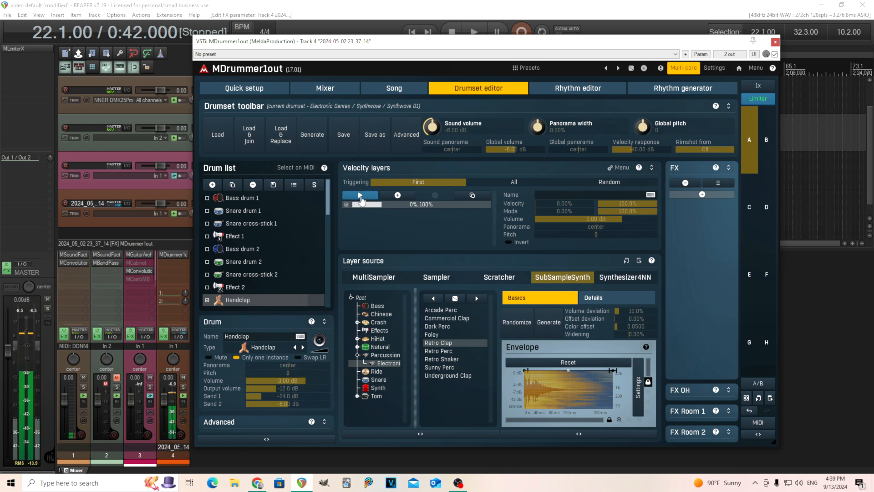
Add a second velocity layer to the Handclap, sourced from the Synthesizer4NN percussion template Clap.
left_click(397, 195)
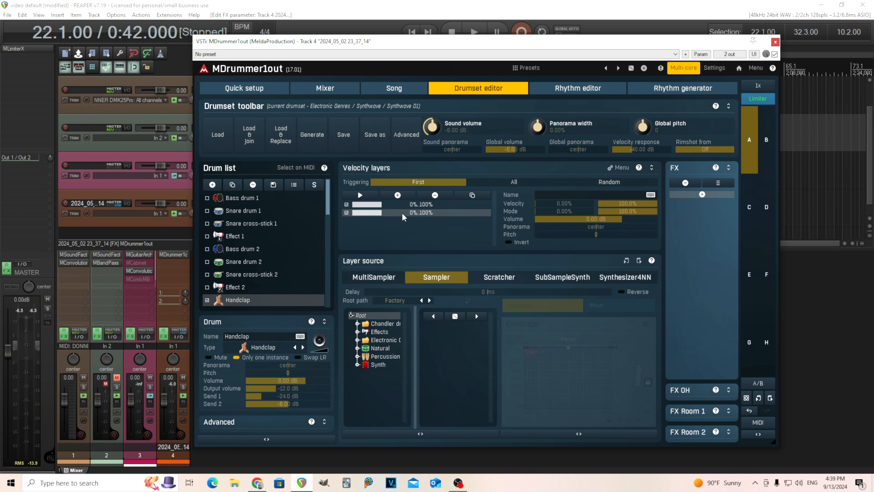
left_click(404, 204)
left_click(406, 212)
left_click(644, 282)
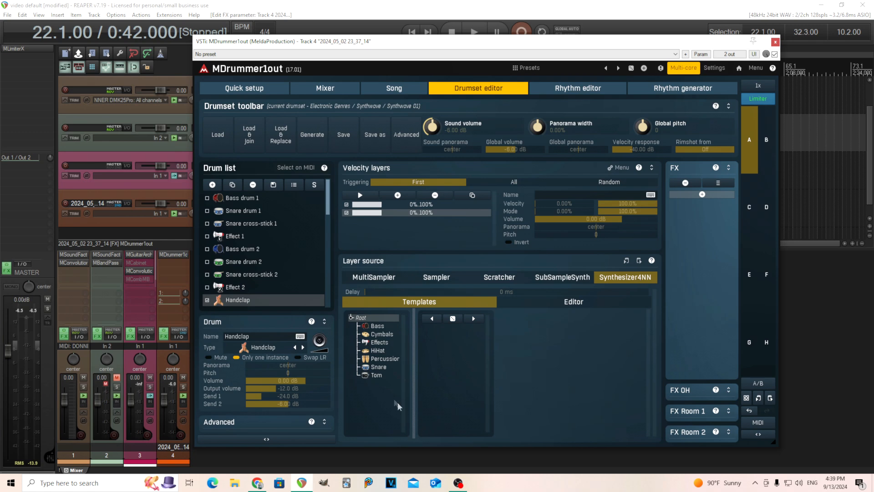
left_click(384, 359)
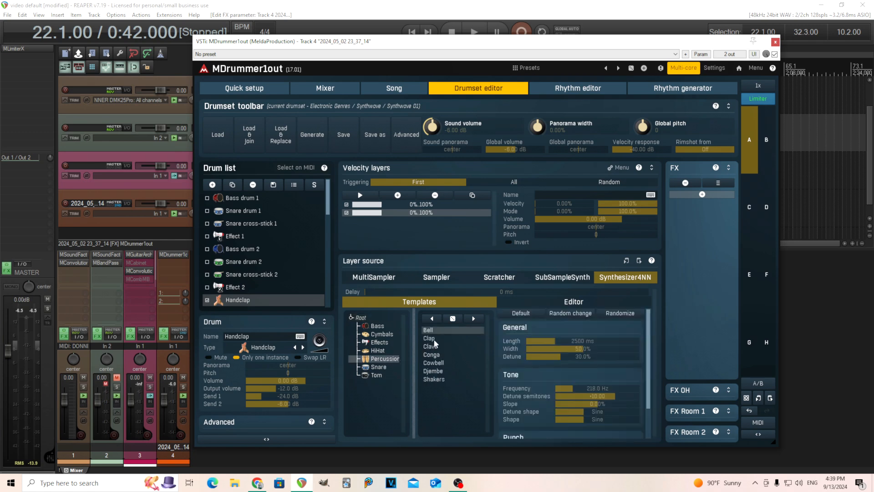
left_click(432, 339)
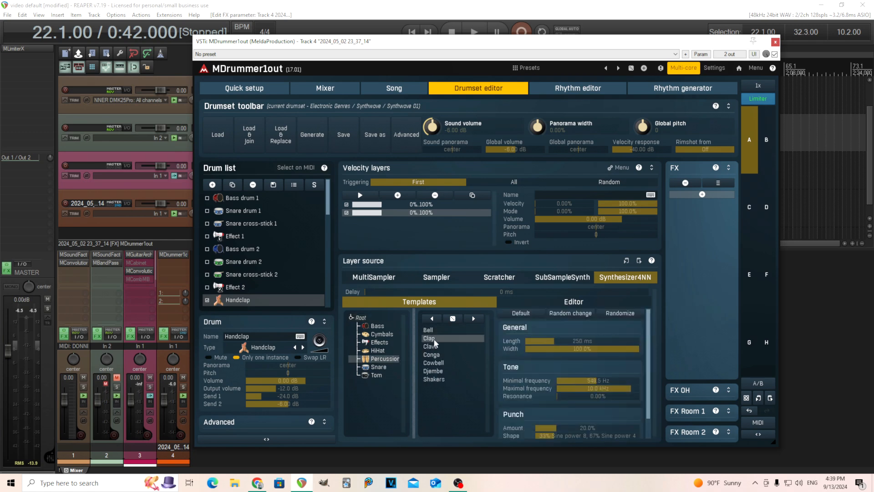
Audition the new Clap layer alone and the whole Handclap drum with both layers.
left_click(362, 196)
left_click(362, 197)
left_click(362, 197)
left_click(329, 346)
left_click(328, 346)
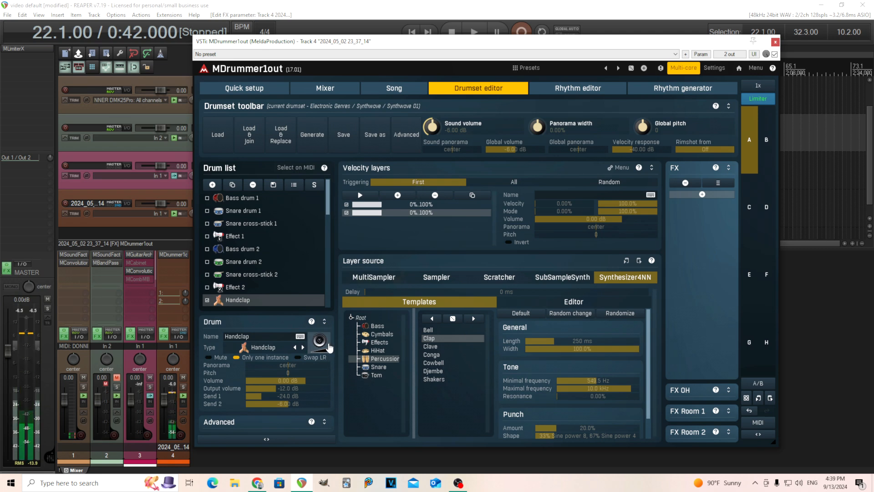
left_click(329, 346)
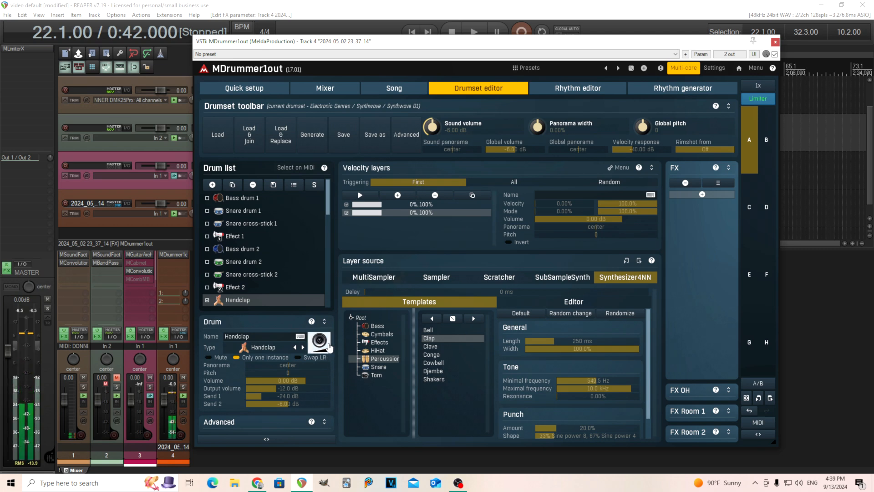
left_click(367, 195)
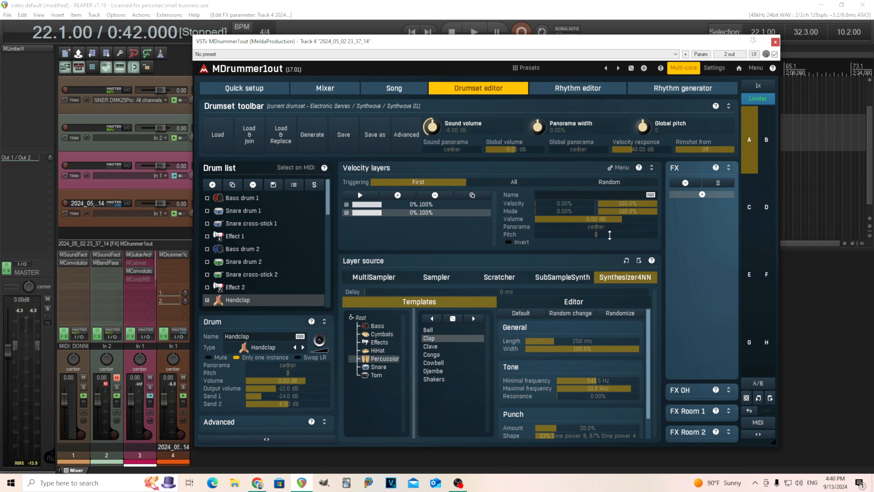
Lower the second velocity layer's pitch to about -5.57, auditioning it against the first layer.
mouse_move(602, 234)
left_mouse_down()
mouse_move(602, 255)
mouse_move(602, 247)
left_mouse_up()
left_click(360, 195)
left_click_drag(601, 230, 601, 245)
left_click(367, 199)
left_click_drag(596, 234, 597, 228)
left_click(367, 197)
left_click(368, 198)
left_click(386, 204)
left_click(366, 198)
left_click(365, 212)
left_click(364, 196)
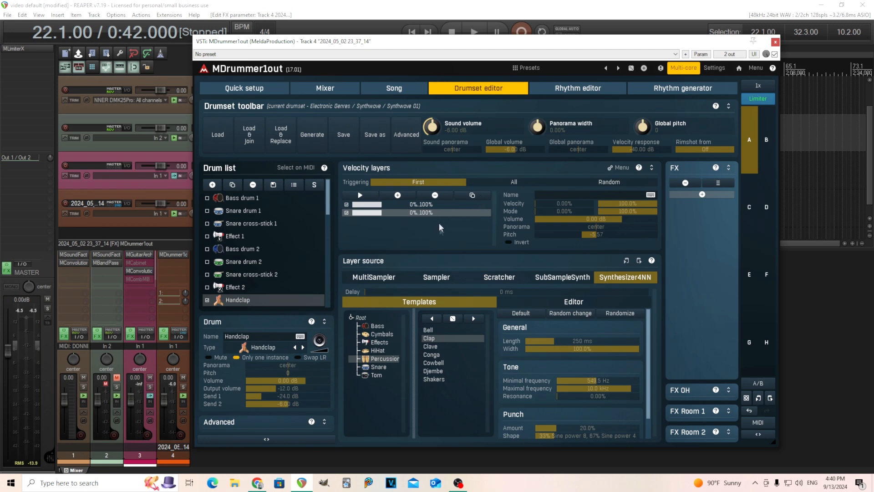
Duplicate the second velocity layer and lower the copy's minimal tone frequency, auditioning the result.
left_click(472, 196)
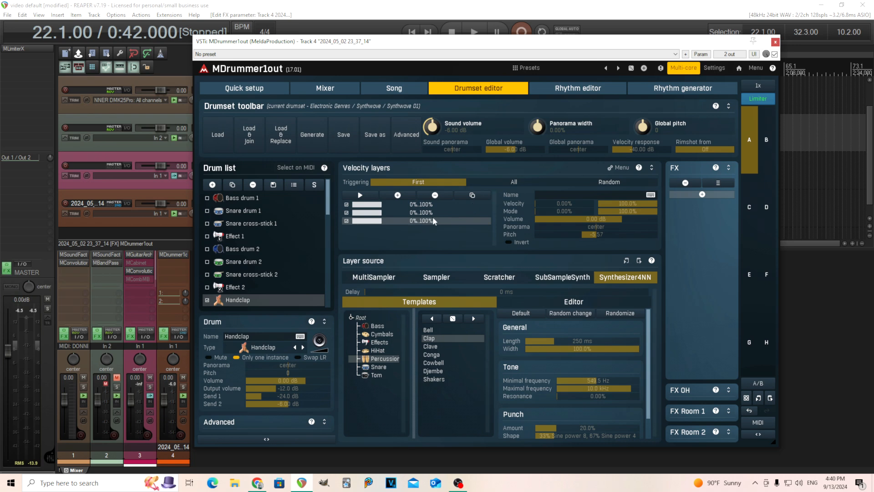
left_click(363, 195)
left_click(372, 216)
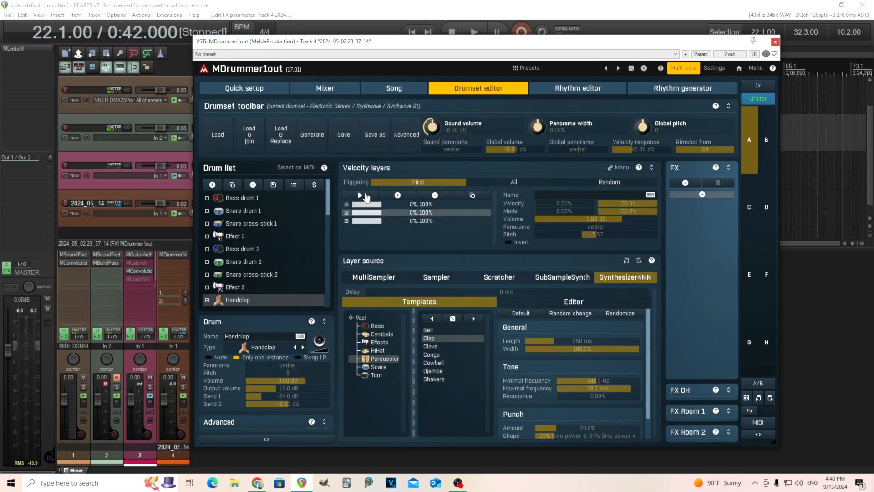
left_click(372, 221)
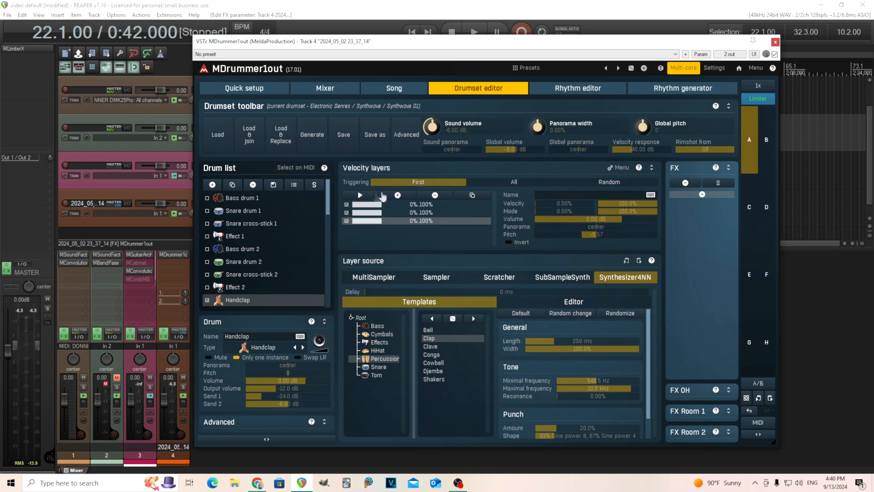
left_click_drag(600, 379, 600, 388)
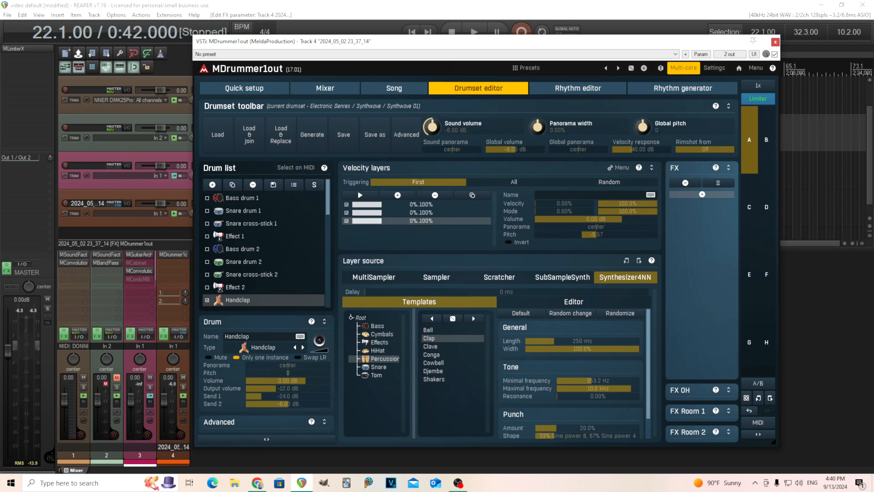
left_click(372, 197)
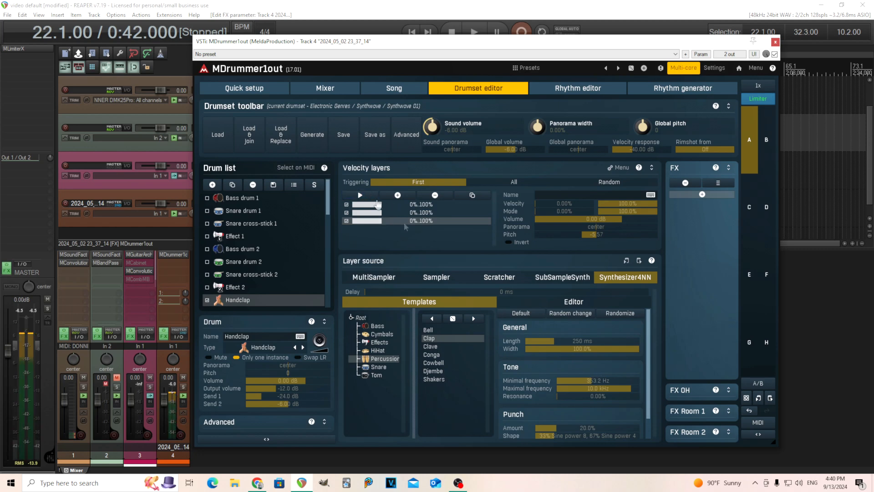
Raise the third layer's punch amount to about 62.4%, auditioning the sound between adjustments.
left_click_drag(587, 424, 568, 413)
left_click(364, 199)
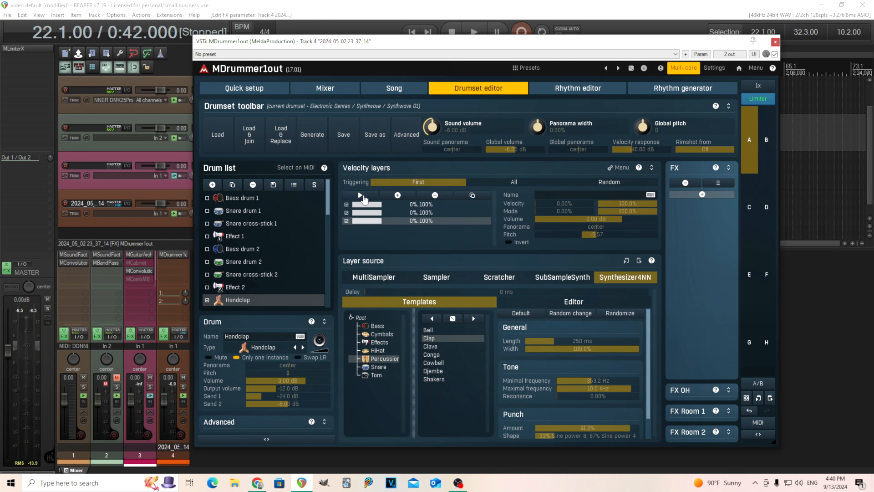
left_click(362, 196)
left_click(362, 196)
left_click_drag(620, 428, 611, 424)
left_click(372, 197)
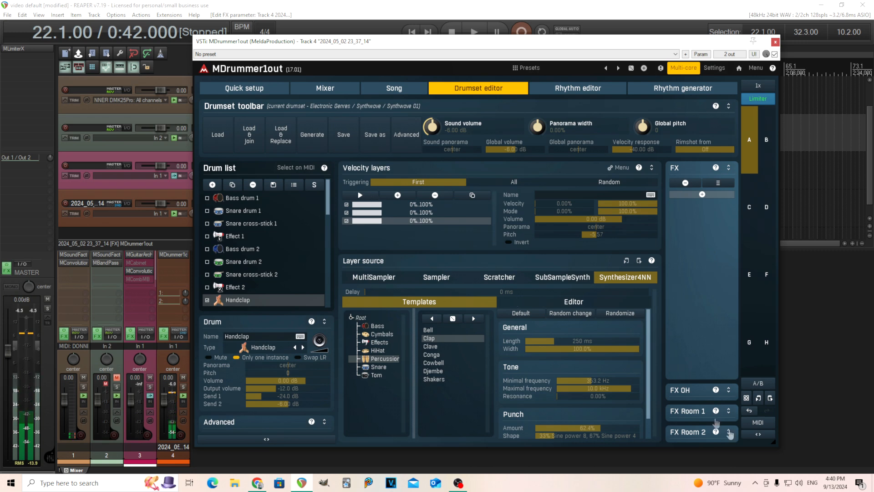
Set the third layer's length to 242 ms, auditioning longer and shorter values along the way.
scroll(649, 336, "down", 1)
left_click_drag(649, 336, 661, 306)
left_click_drag(577, 341, 580, 336)
left_click(359, 196)
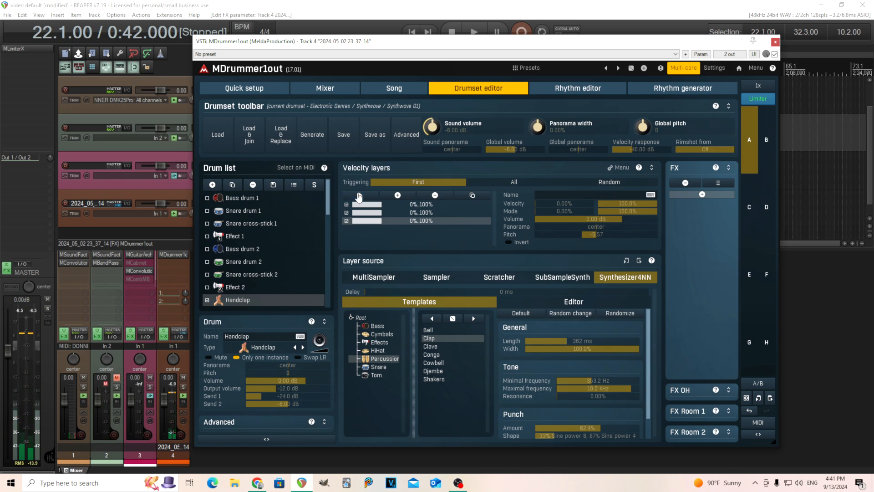
left_click_drag(575, 341, 575, 350)
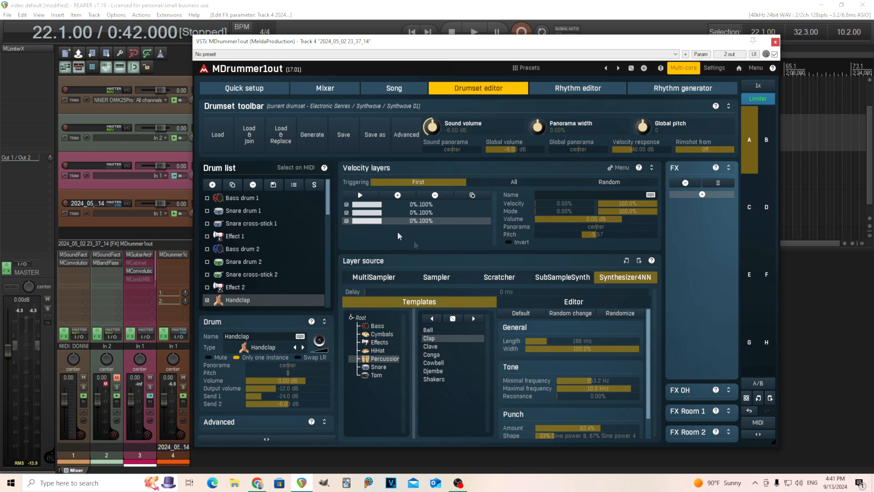
left_click(363, 196)
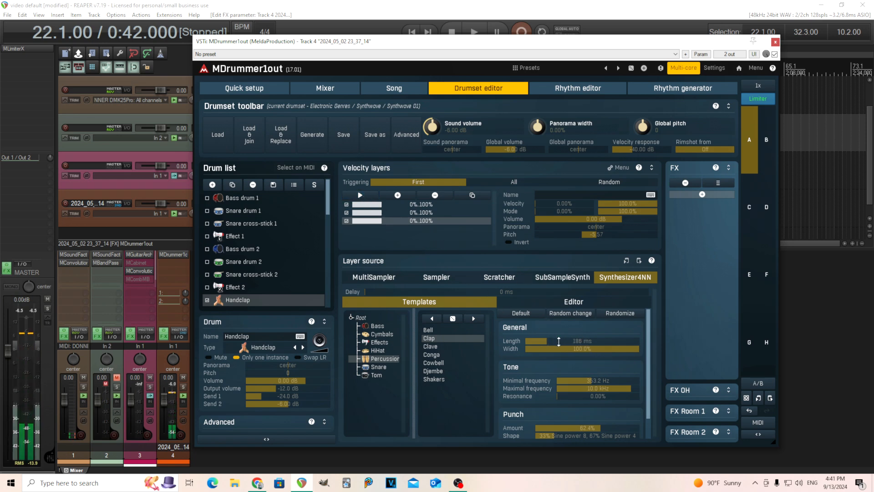
left_click_drag(576, 340, 576, 336)
left_click(373, 195)
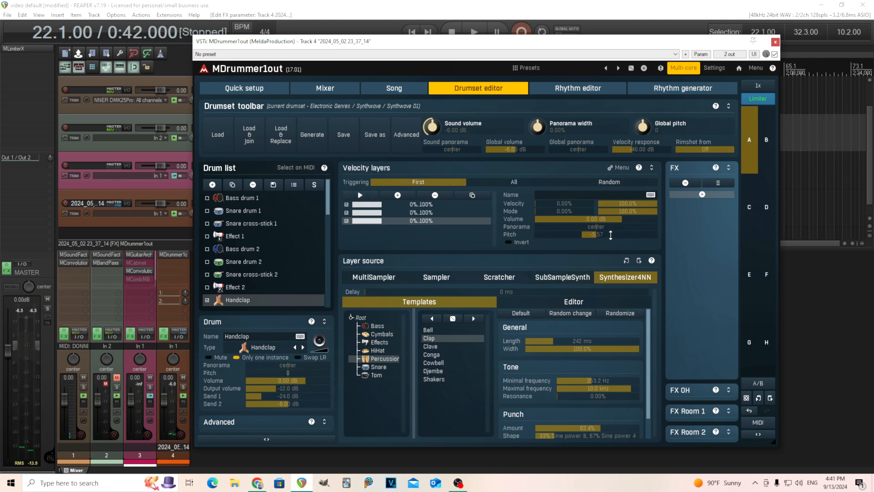
Raise the third layer's pitch to slightly above +1, comparing it by ear with the second layer.
left_click_drag(586, 234, 587, 230)
left_click(360, 195)
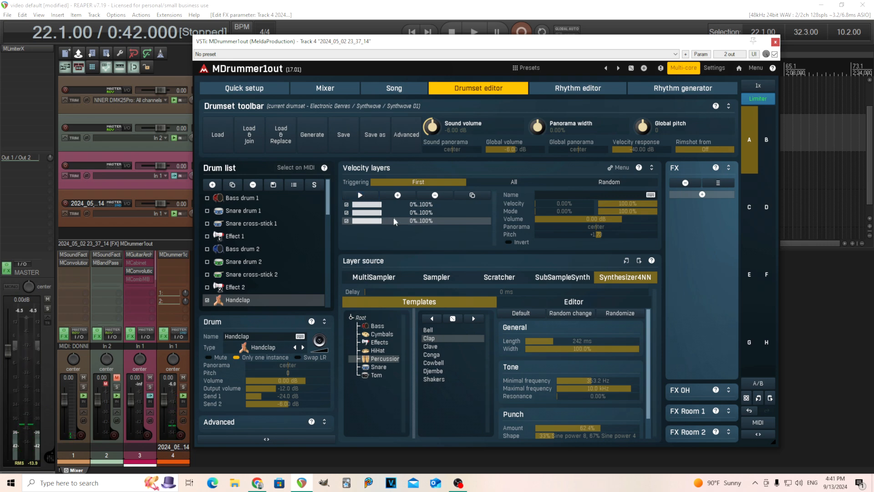
left_click(393, 212)
left_click(355, 195)
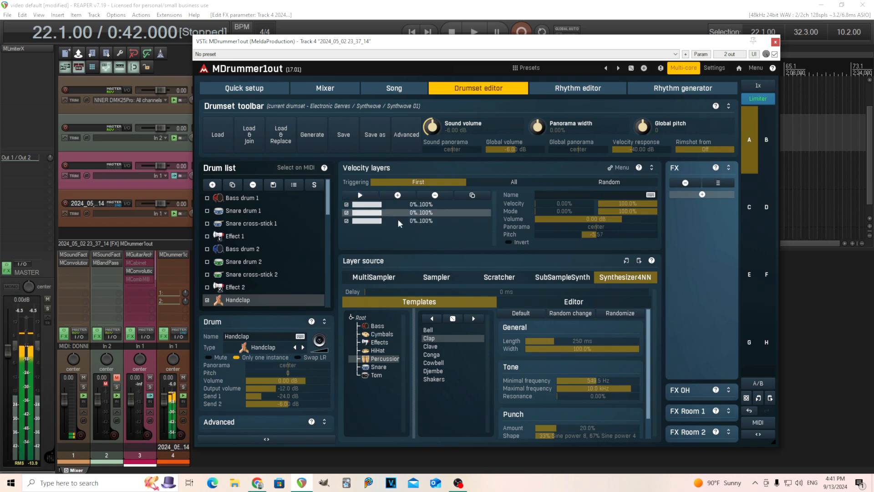
left_click(398, 220)
left_click(365, 195)
left_click(366, 194)
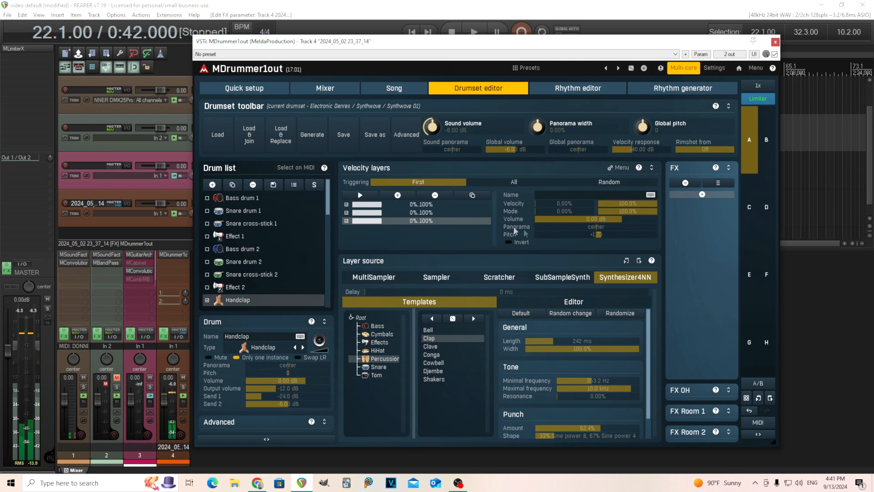
left_click_drag(606, 234, 602, 235)
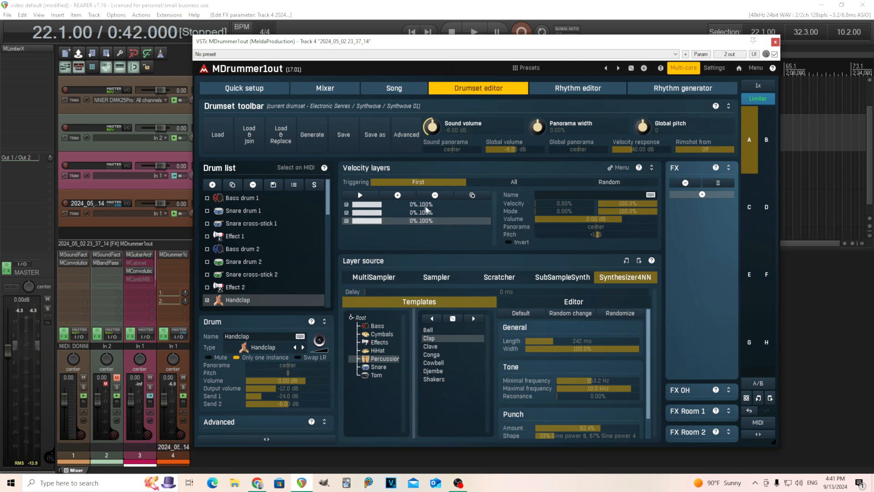
Pan the second velocity layer fully left and the third velocity layer 100% right.
left_click(392, 205)
left_click(402, 214)
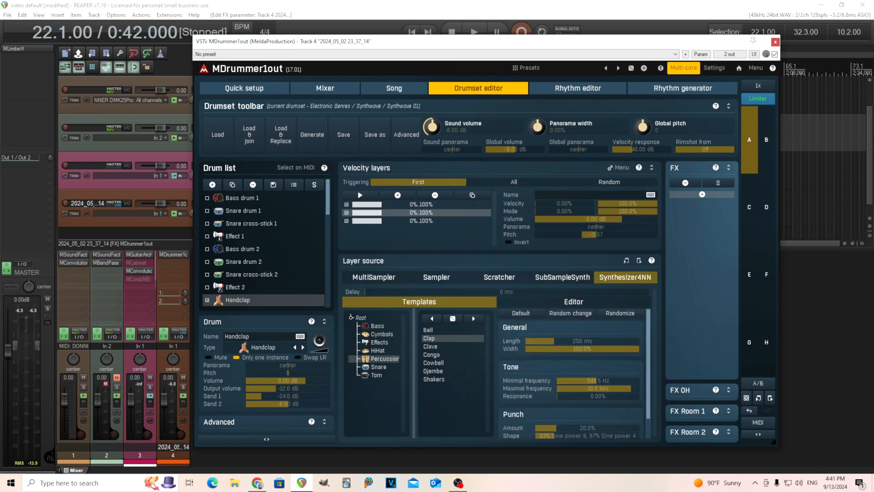
left_click_drag(559, 230, 560, 242)
left_click(417, 222)
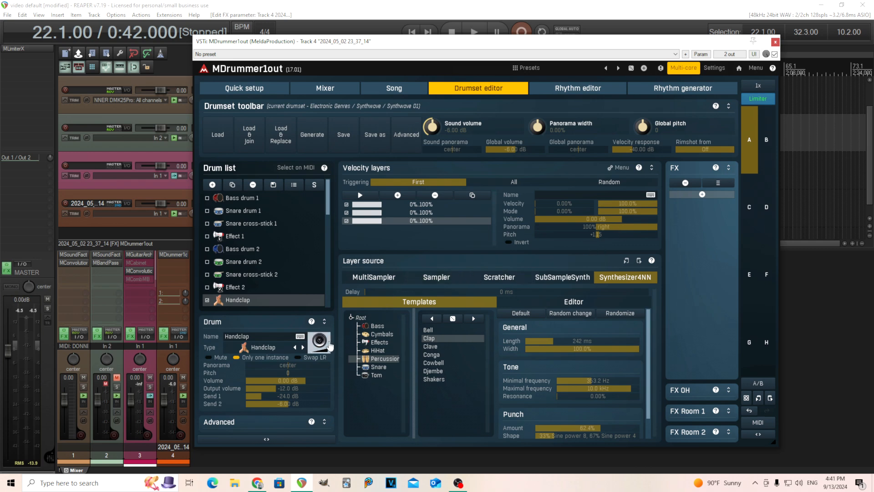
Audition the first velocity layer and the complete Handclap drum with all three layers.
left_click(371, 203)
left_click(366, 199)
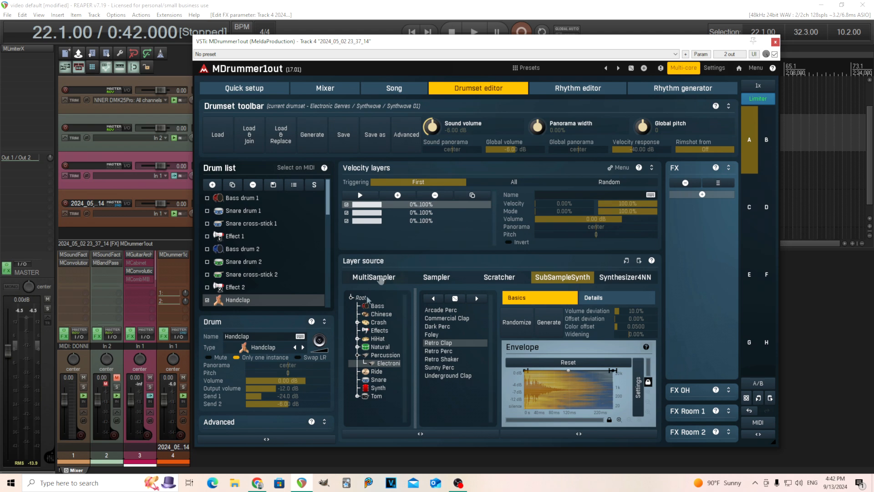
left_click(315, 346)
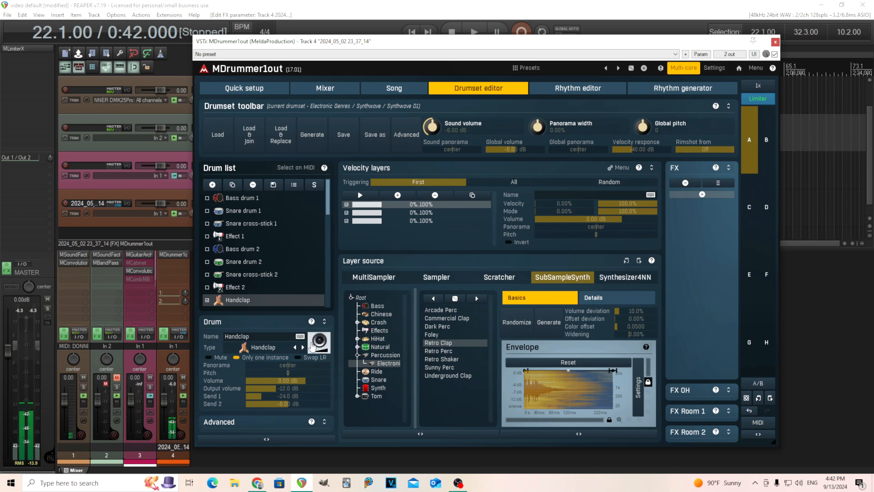
left_click(317, 347)
left_click(320, 346)
left_click(324, 347)
left_click(326, 346)
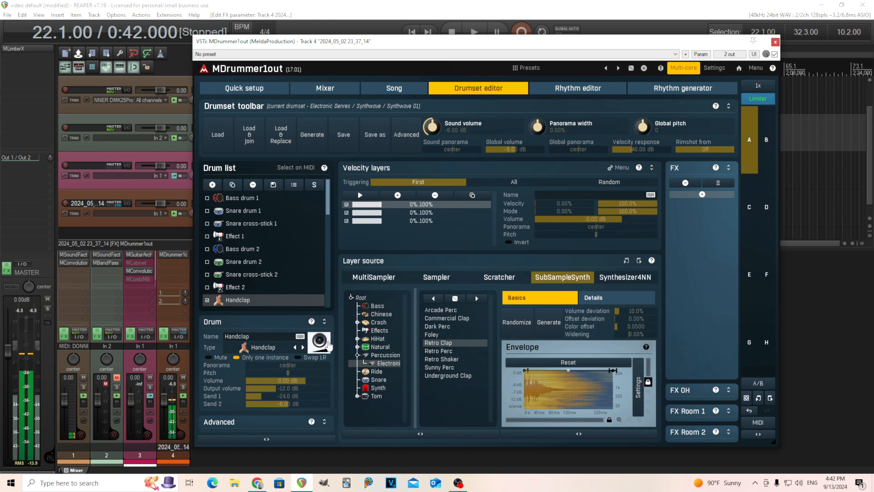
Audition the Handclap with First triggering and limit the first velocity layer's maximum velocity to 50%.
left_click(328, 347)
left_click(328, 347)
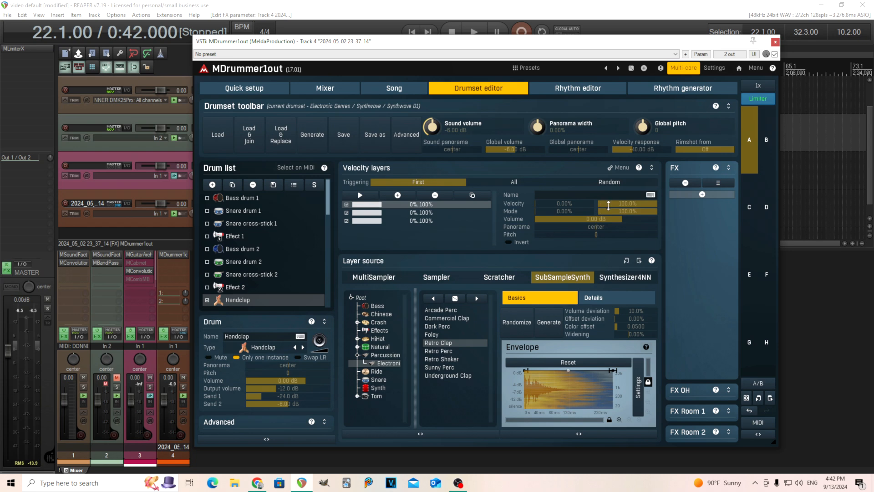
left_click_drag(627, 204, 626, 223)
double_click(626, 204)
left_click(603, 263)
left_click(604, 293)
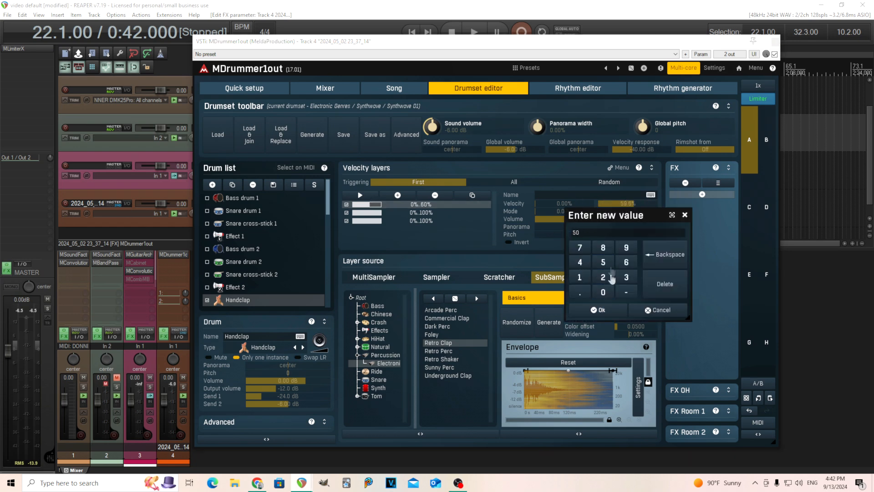
left_click(598, 310)
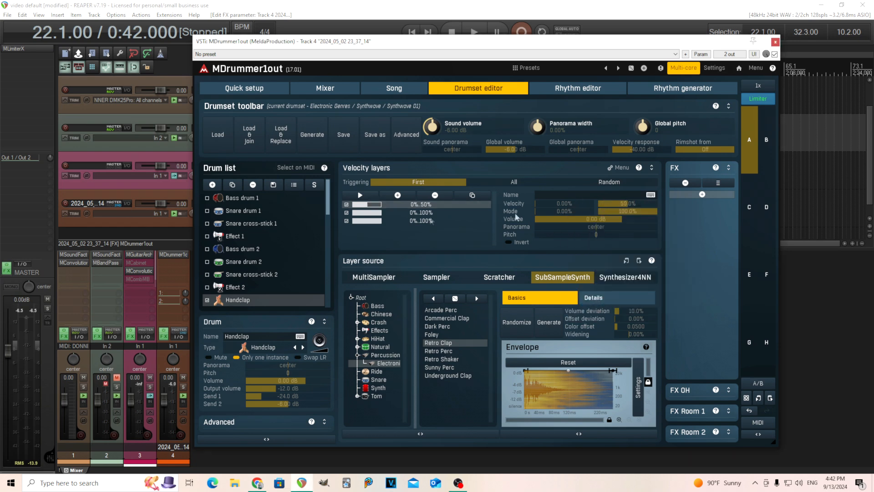
Set the second velocity layer's minimum velocity to 51%.
left_click(401, 212)
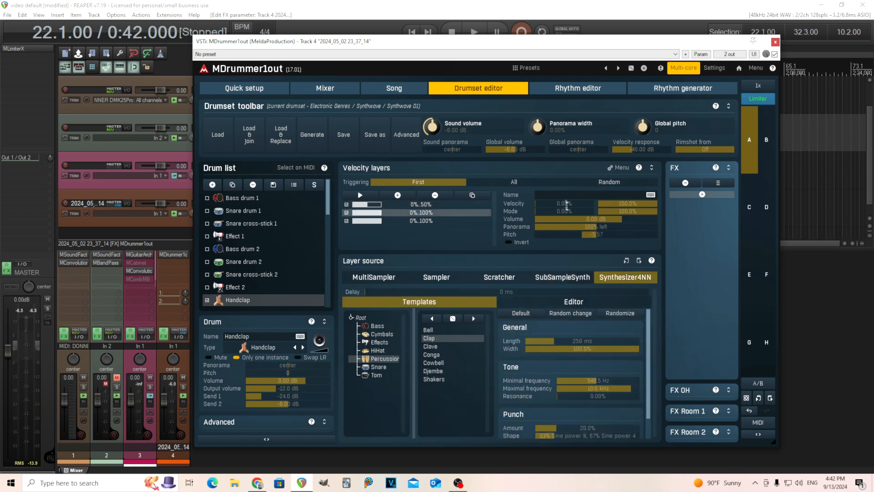
left_click_drag(565, 203, 565, 196)
double_click(564, 203)
left_click(539, 262)
left_click(502, 276)
left_click(526, 310)
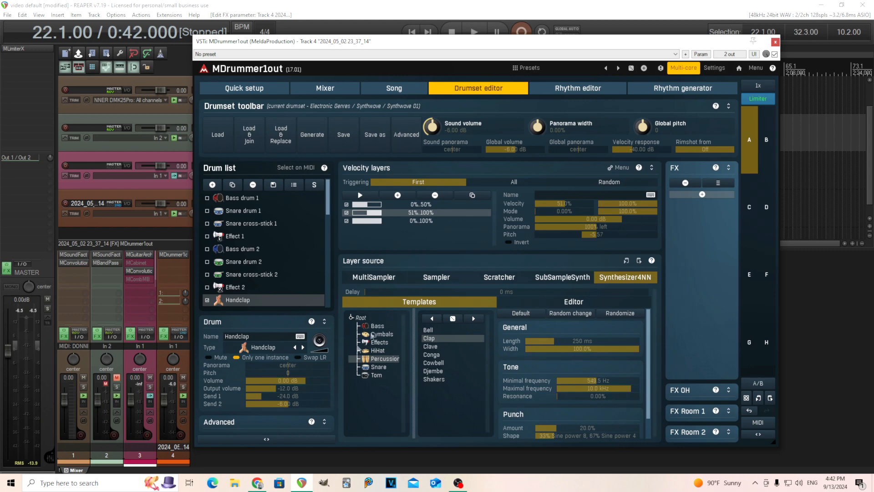
Audition the Handclap at softer and harder velocities to compare the split between the first and second layers.
left_click(314, 345)
left_click(312, 345)
left_click(318, 346)
left_click(321, 345)
left_click(325, 346)
left_click(325, 347)
left_click(322, 347)
left_click(320, 348)
left_click(320, 348)
left_click(320, 349)
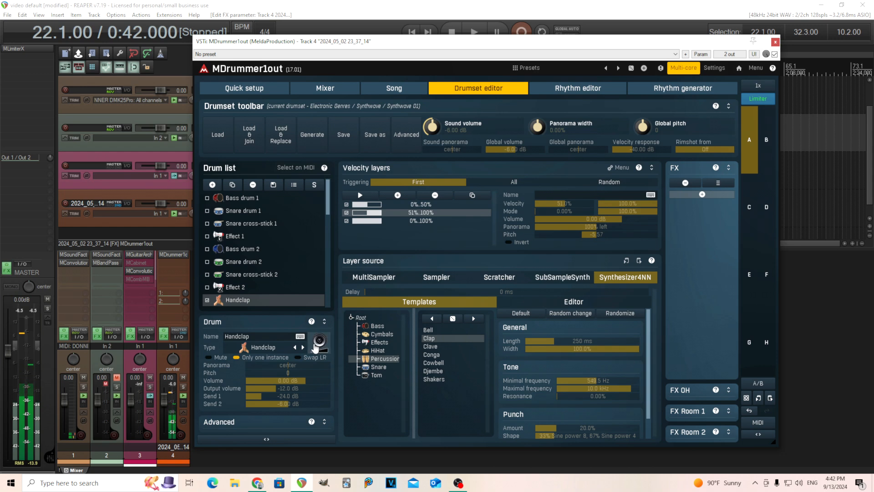
left_click(321, 348)
left_click(320, 349)
left_click(321, 348)
left_click(321, 349)
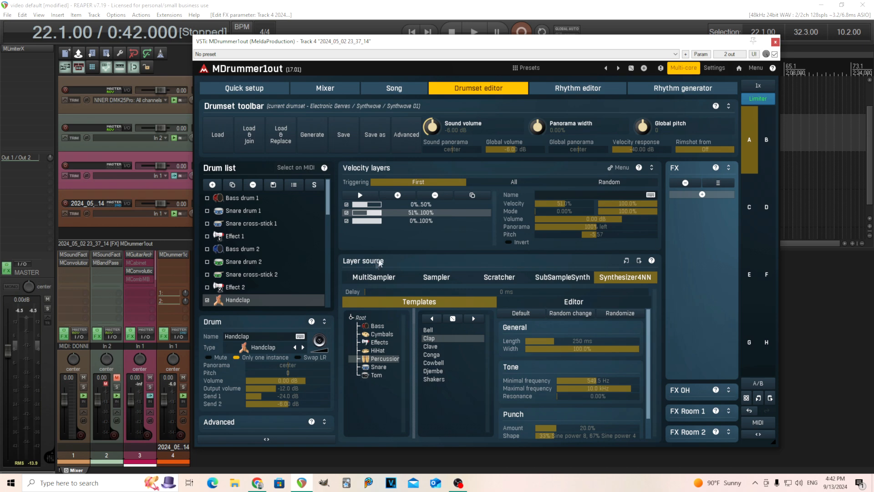
Restore the 0–100% velocity range on the first and second layers and set the layer triggering to All.
left_click_drag(573, 204, 498, 219)
left_click(408, 204)
double_click(617, 203)
left_click(519, 182)
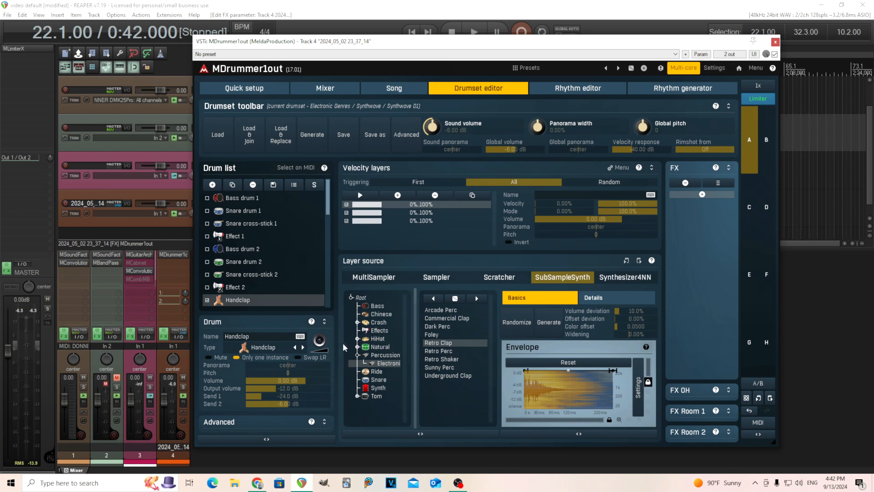
Audition the Handclap repeatedly with all velocity layers triggering together.
left_click(329, 344)
left_click(330, 344)
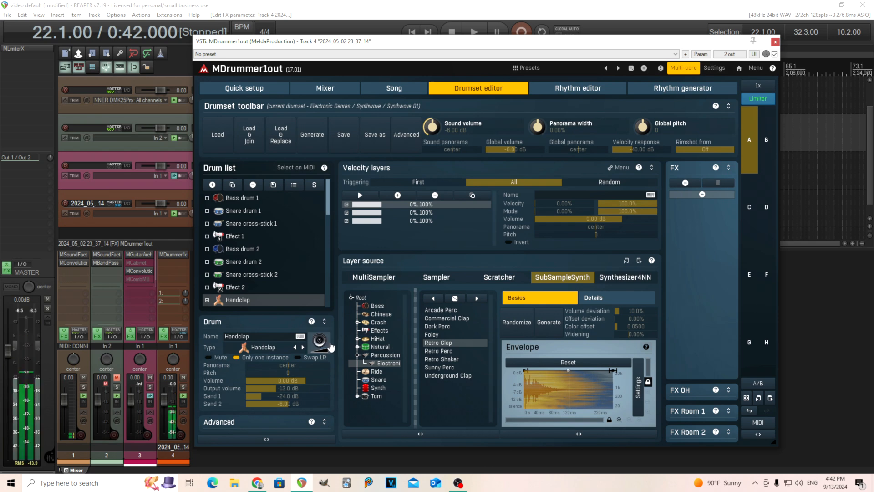
left_click(329, 345)
left_click(330, 345)
left_click(329, 344)
left_click(330, 346)
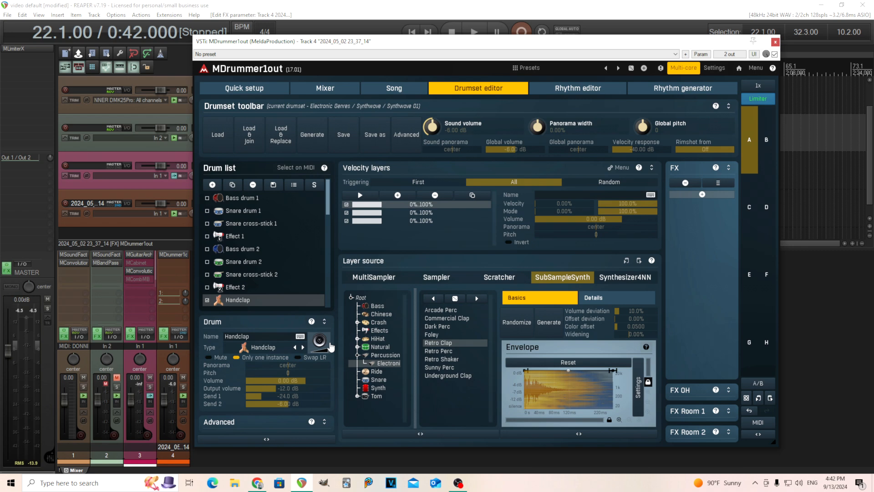
Delay the second layer by 10 ms and the third layer by 21 ms, and audition the Handclap.
left_click(420, 212)
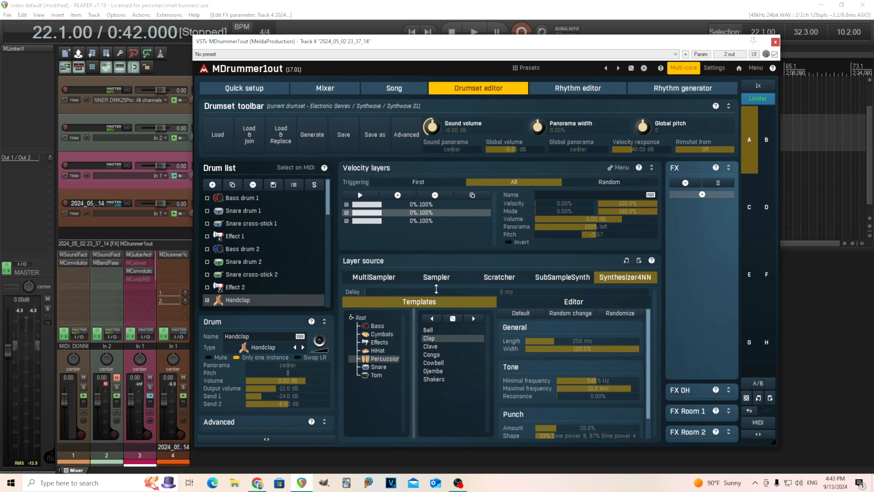
left_click_drag(365, 291, 521, 291)
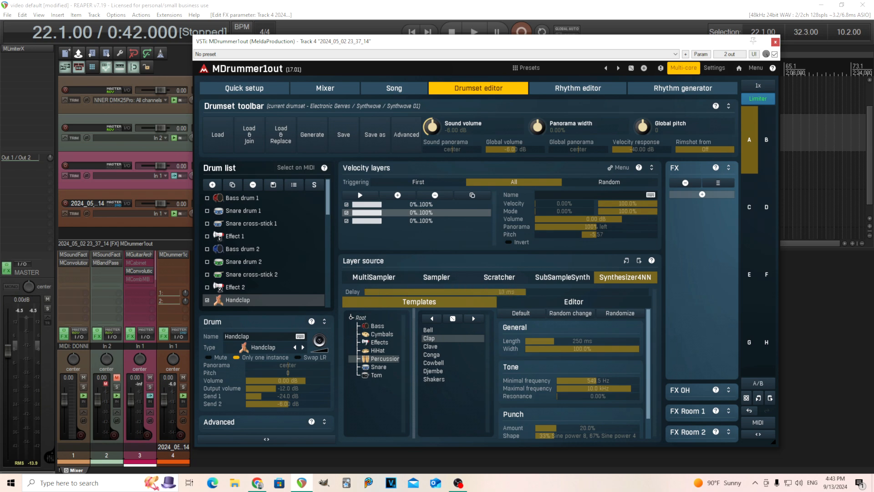
left_click(442, 221)
left_click_drag(555, 294, 555, 273)
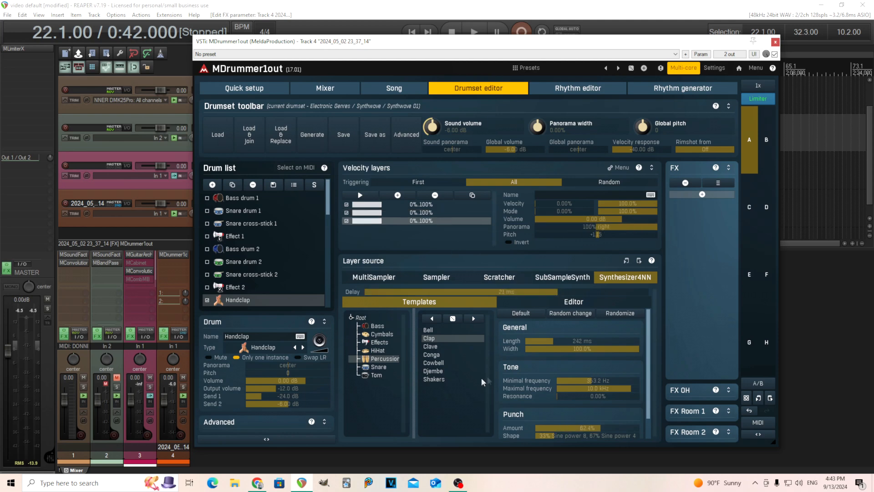
left_click(320, 341)
left_click(329, 346)
left_click(328, 346)
Solo the Handclap track in the rhythm loop and play the loop.
left_click(578, 88)
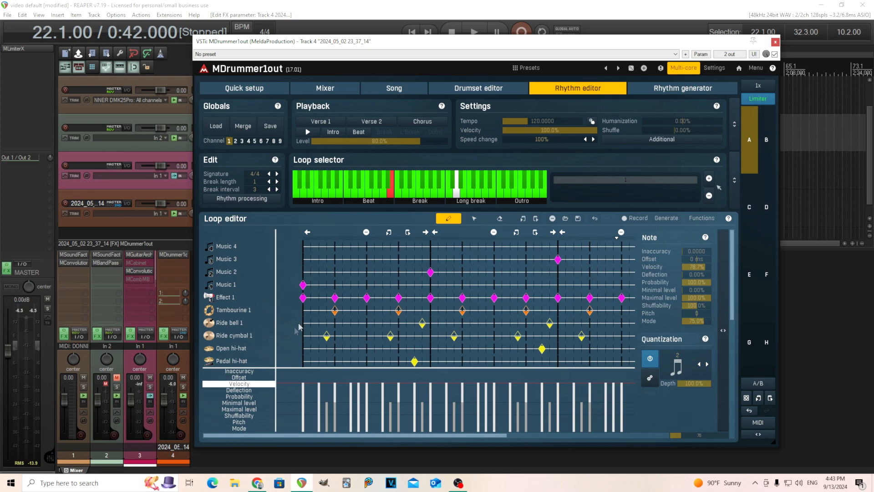
left_click_drag(734, 273, 733, 362)
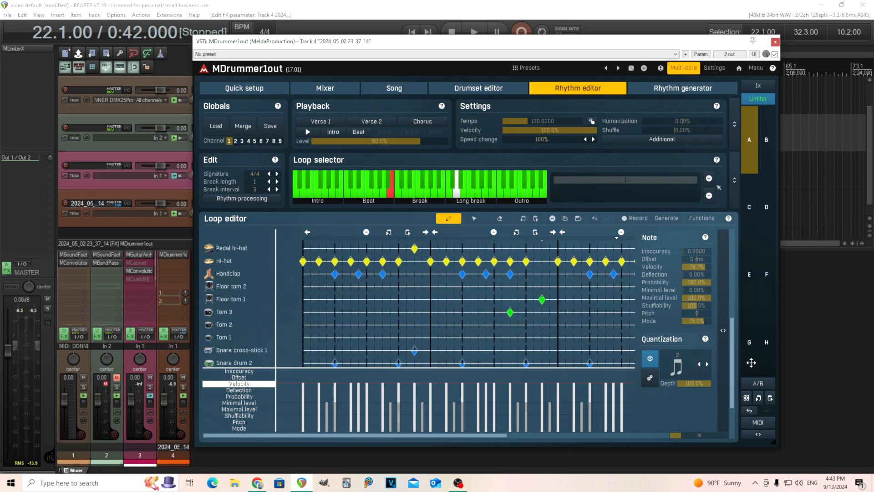
right_click(241, 277)
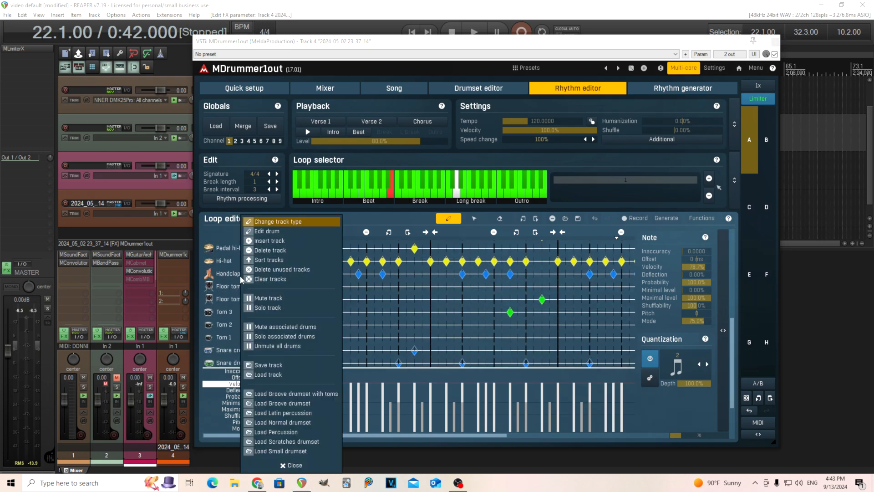
left_click(281, 308)
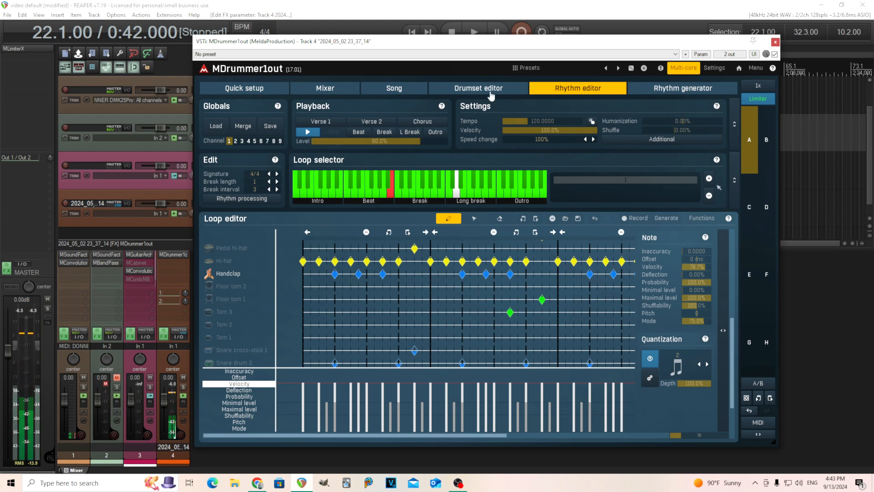
Compare First and All layer triggering on the Handclap while the loop plays, ending on All.
left_click(478, 89)
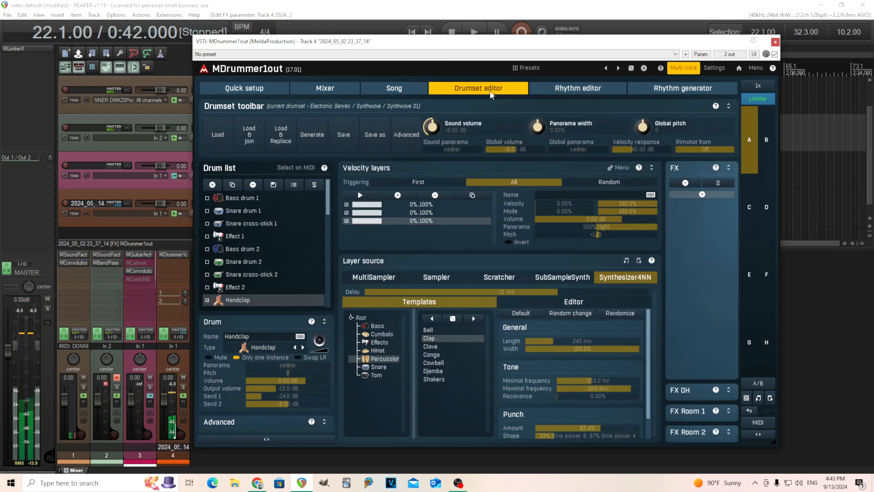
left_click(403, 182)
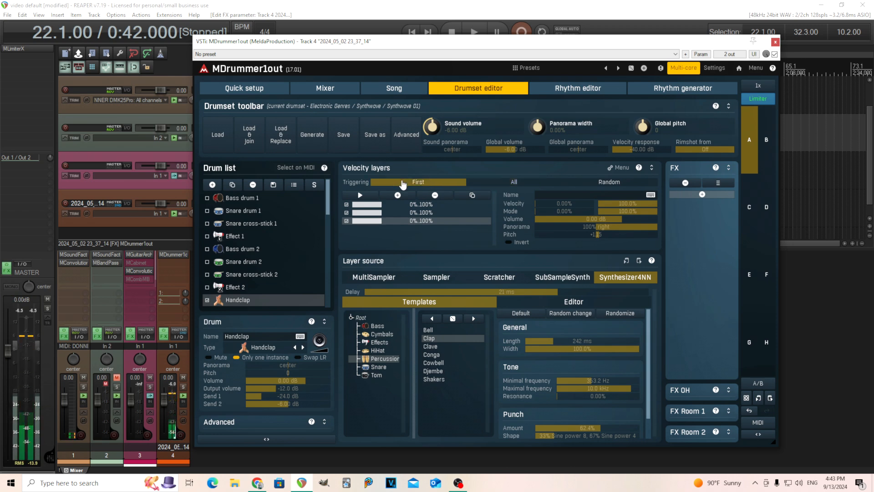
left_click(510, 182)
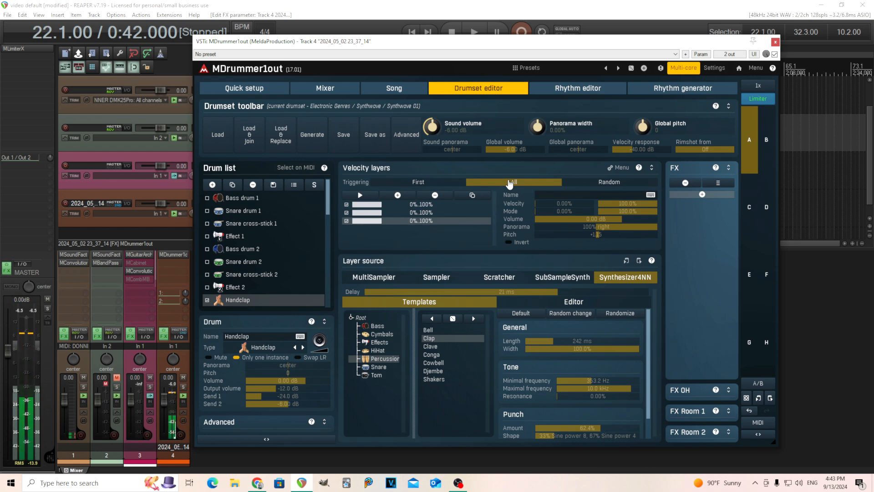
Stop the loop and look through the effect plugins available for the Handclap without adding one.
left_click(566, 91)
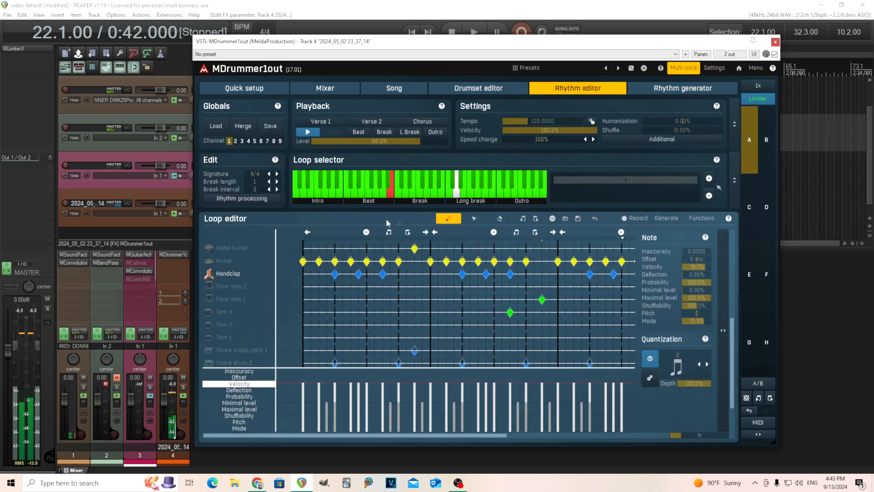
left_click(475, 91)
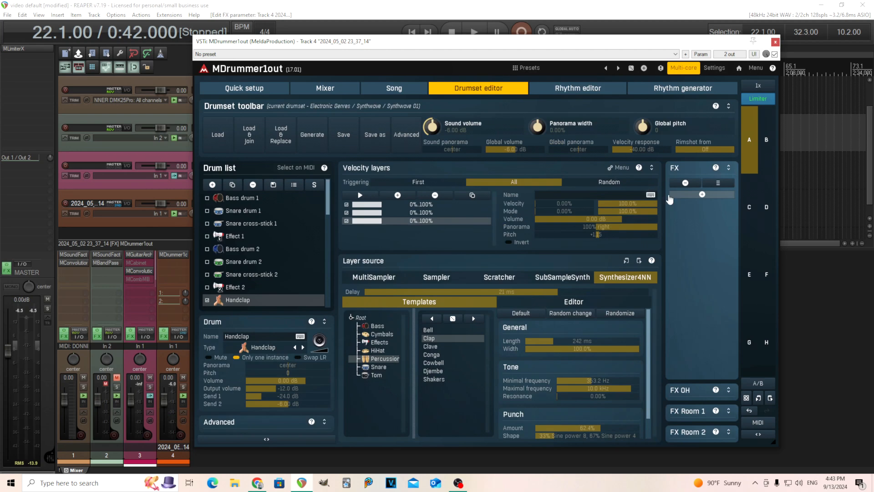
left_click(702, 196)
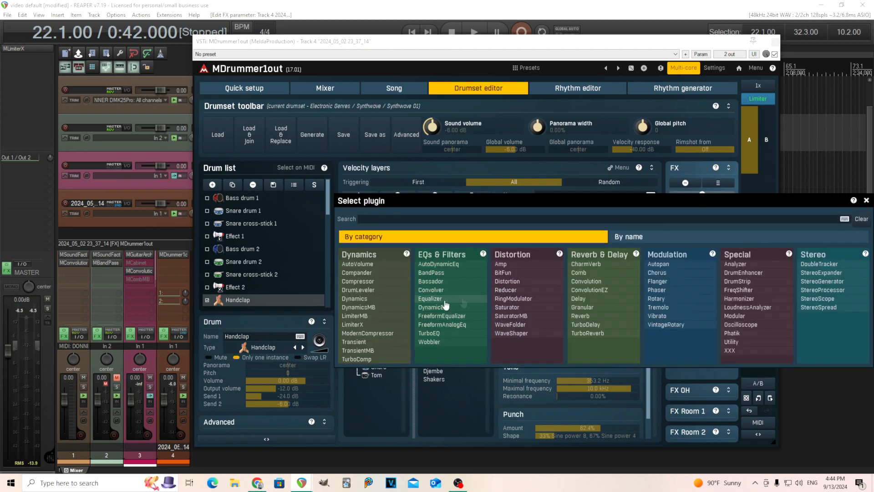
left_click(866, 201)
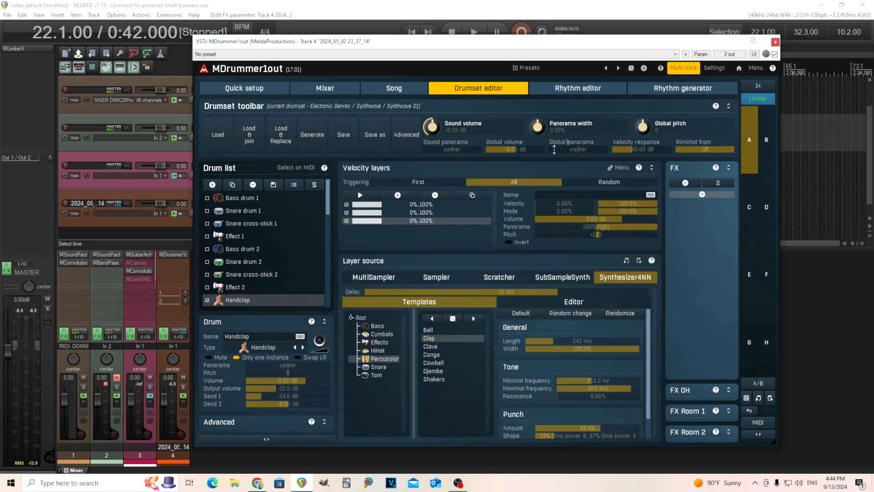
Unmute all tracks in the rhythm loop, solo the Snare drum 1 track and play the loop.
left_click(586, 91)
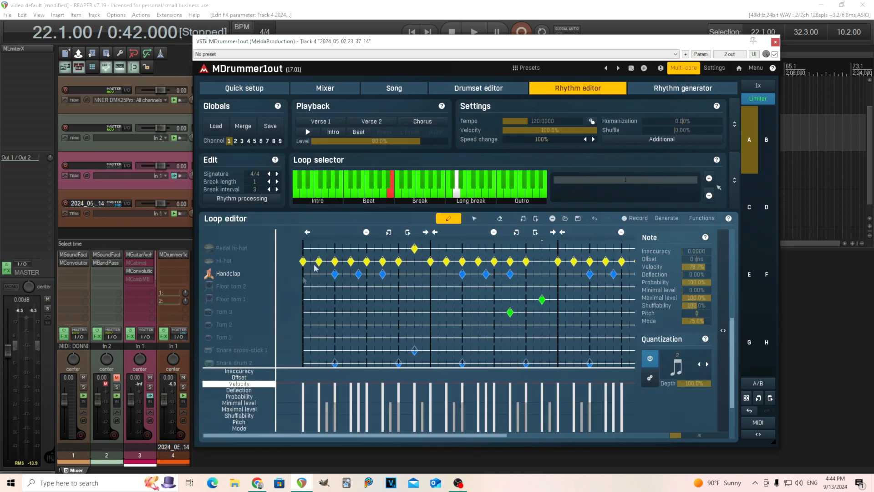
right_click(238, 280)
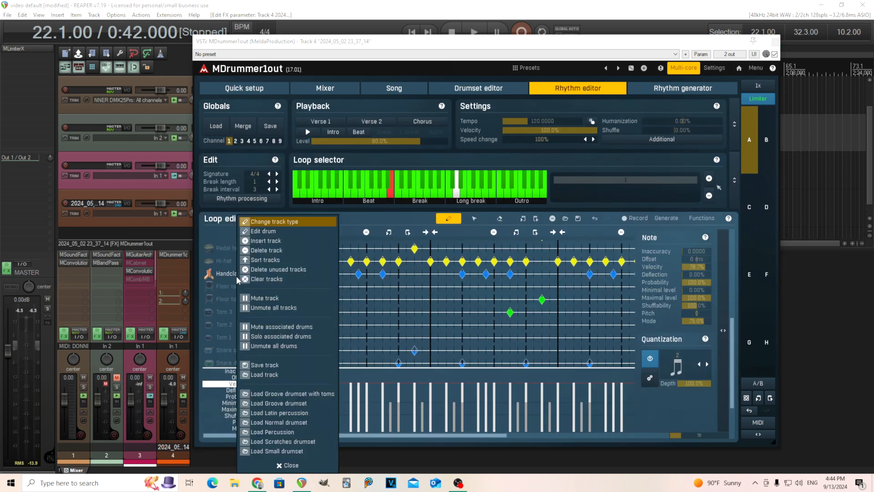
left_click(294, 308)
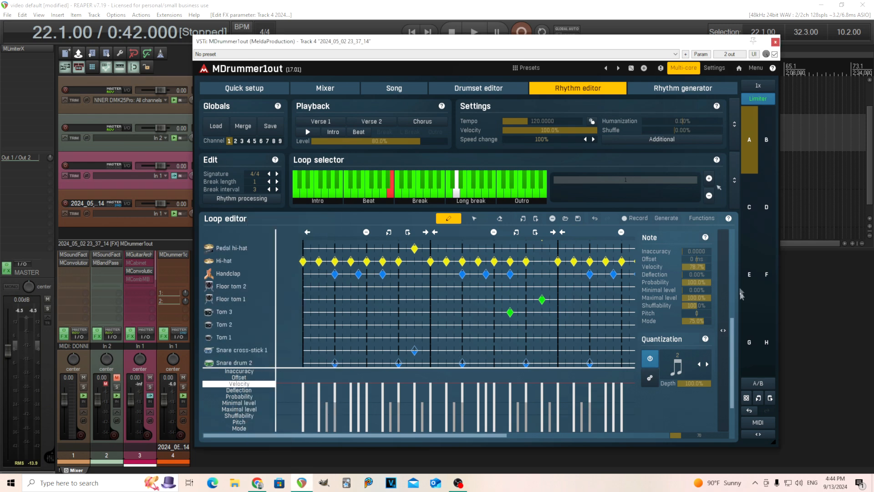
left_click_drag(734, 329, 735, 360)
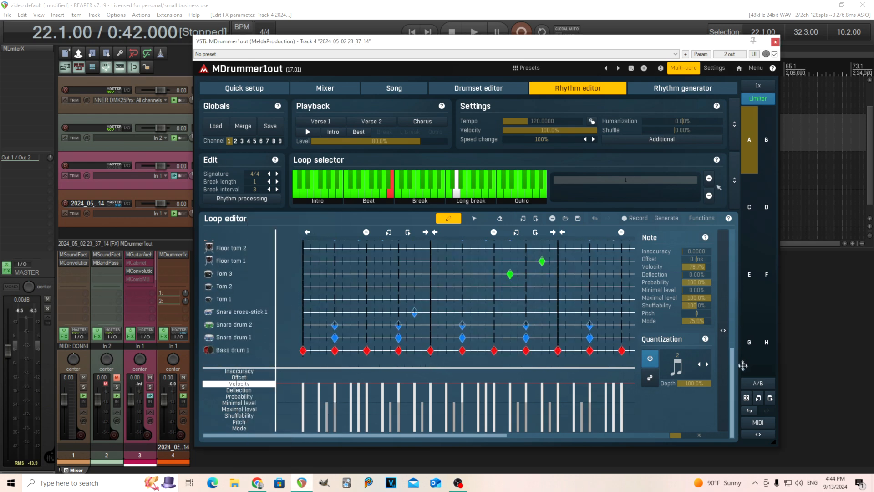
right_click(245, 342)
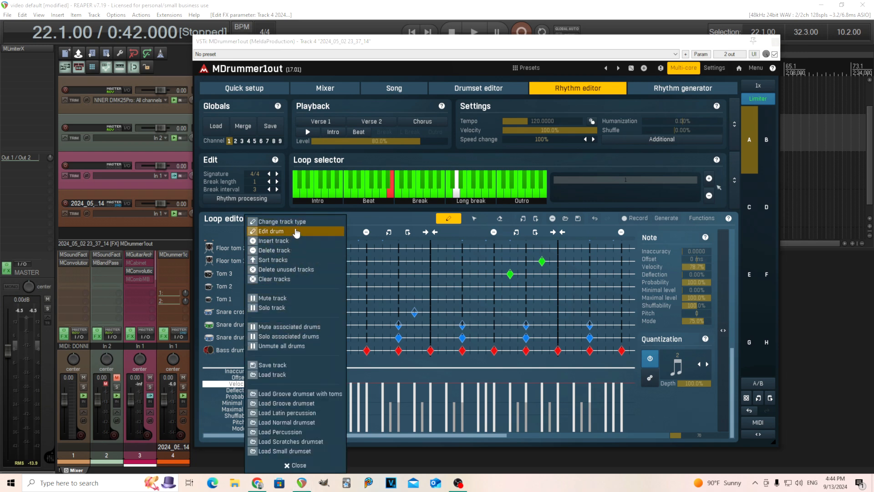
left_click(282, 307)
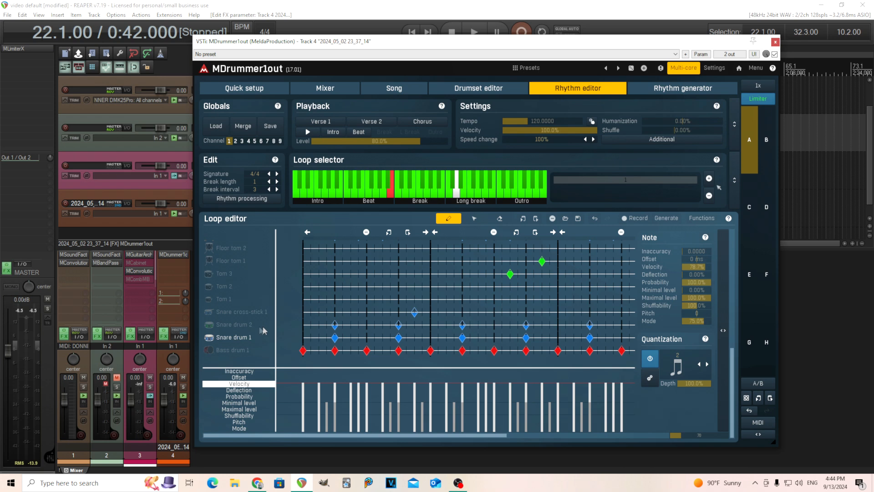
left_click(309, 133)
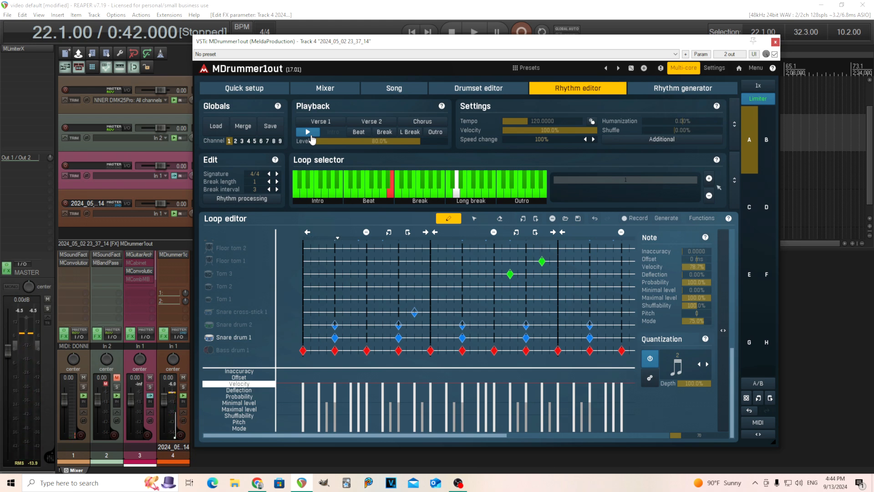
Add a second velocity layer to Snare drum 1 and set its source to Synthesizer4NN.
left_click(474, 89)
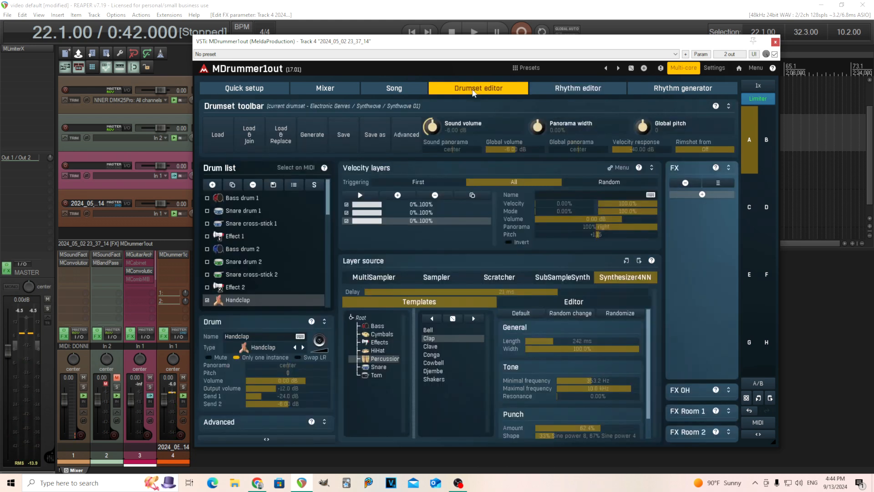
left_click(254, 212)
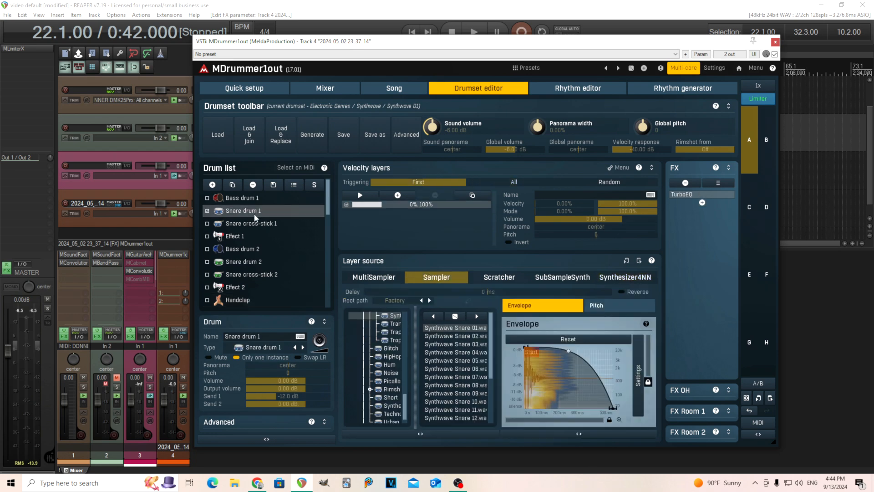
left_click(398, 195)
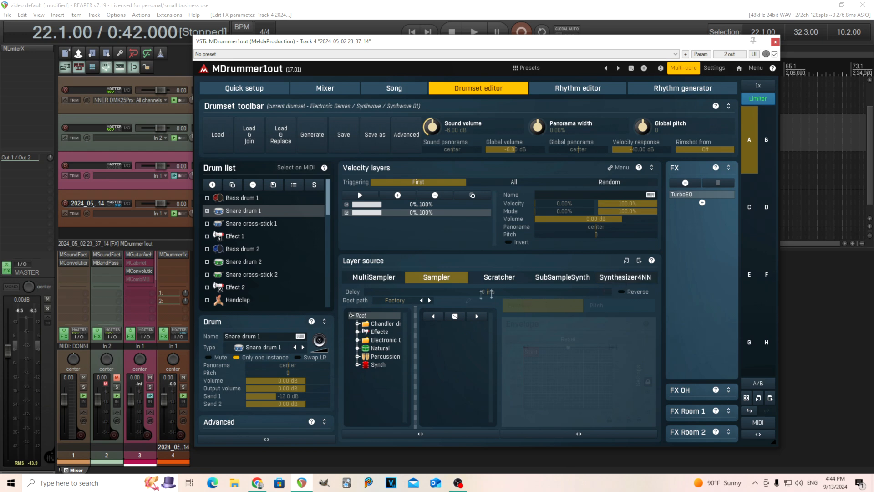
left_click(616, 283)
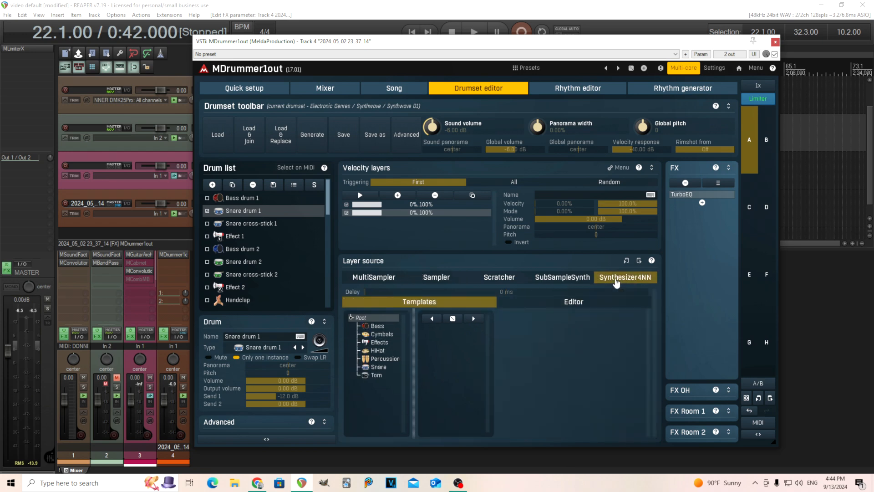
In the new snare layer's synthesizer editor, switch off Oscillator 1 and show the Noise 1 settings.
left_click(604, 305)
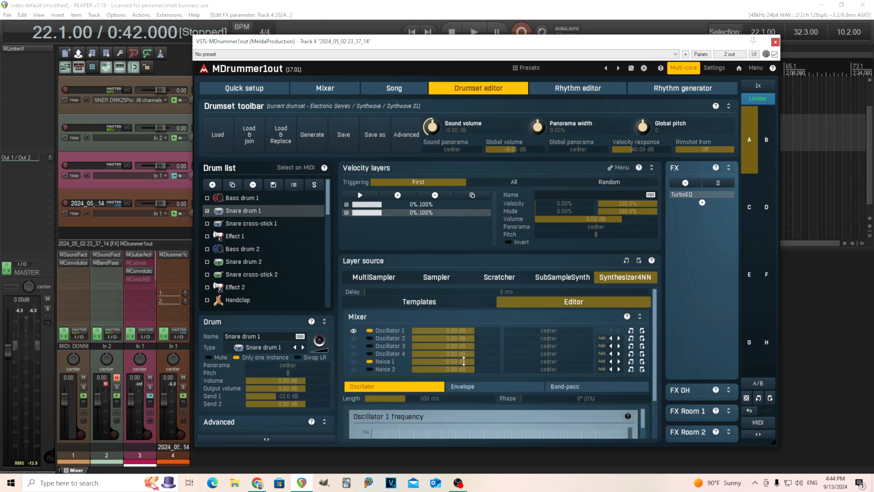
left_click_drag(481, 46, 472, 41)
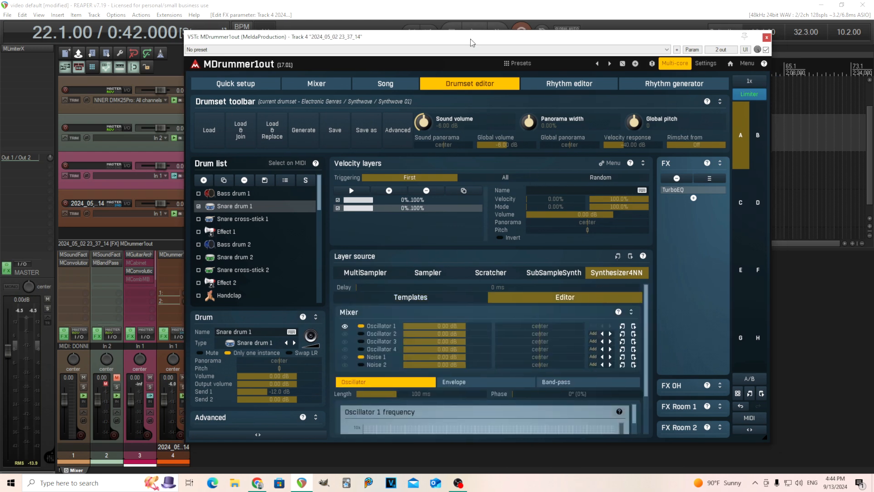
left_click_drag(644, 348, 654, 410)
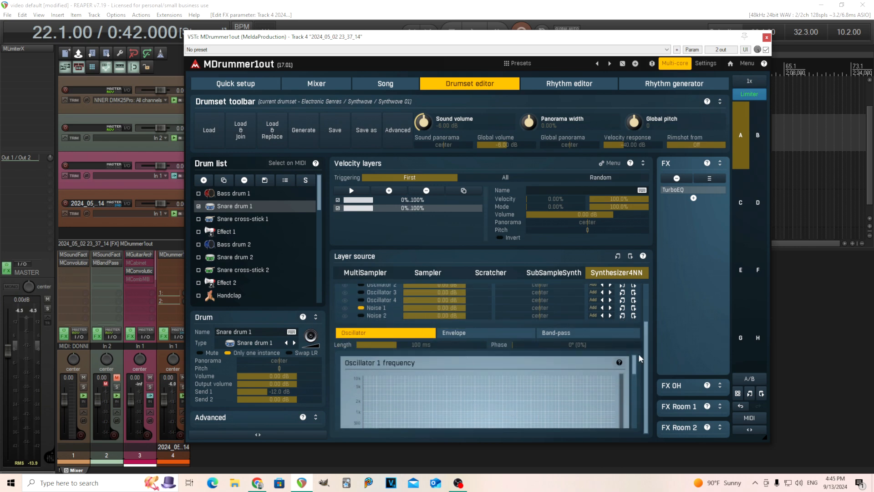
left_click_drag(644, 359, 649, 310)
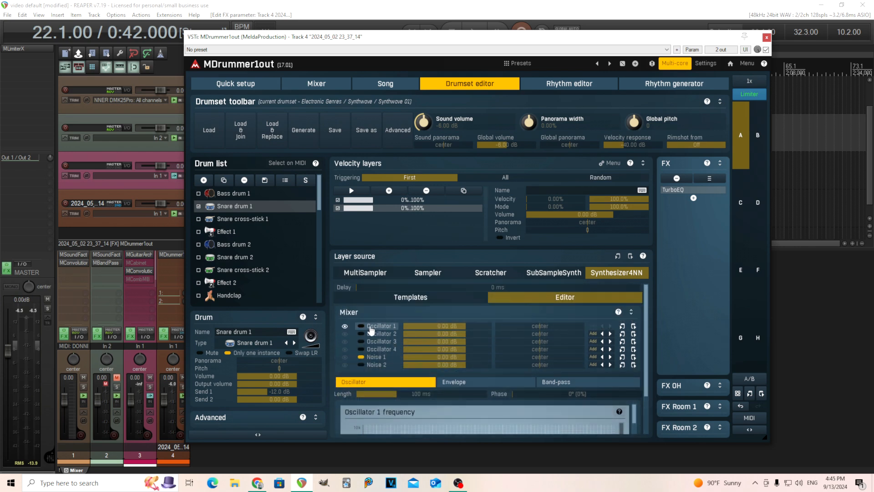
left_click(344, 357)
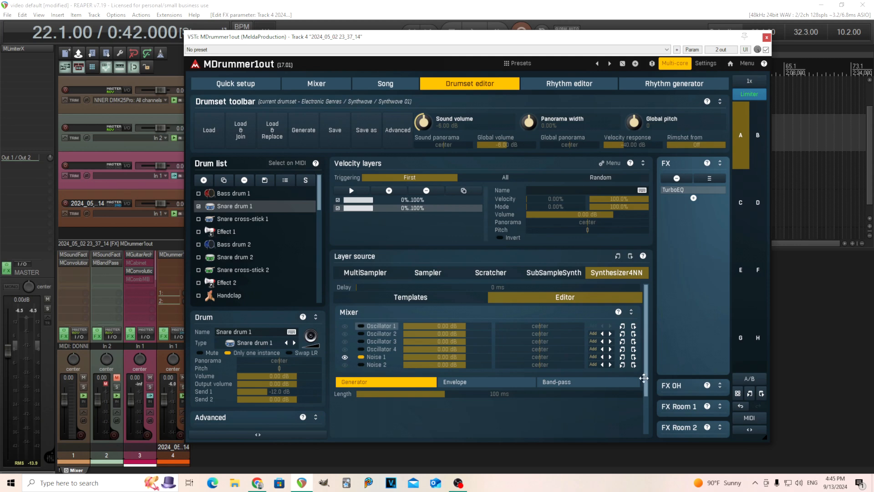
Set the Noise 1 generator's length to 250 ms.
scroll(644, 377, "down", 2)
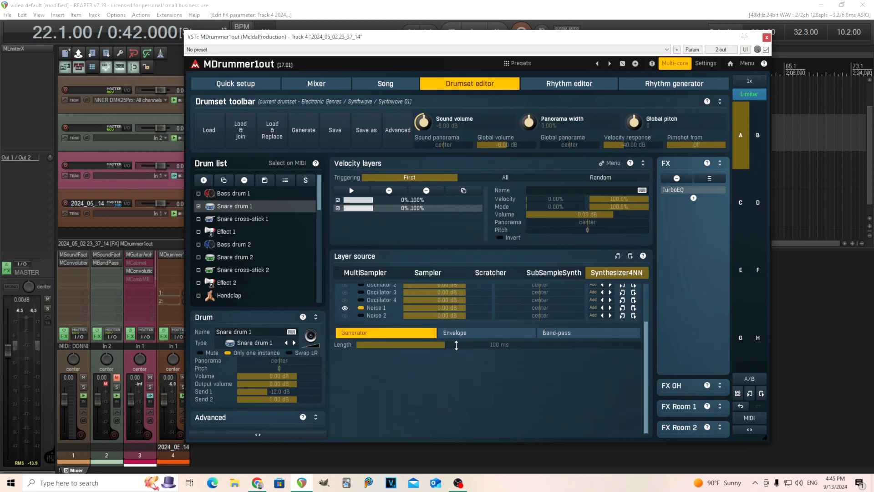
double_click(456, 345)
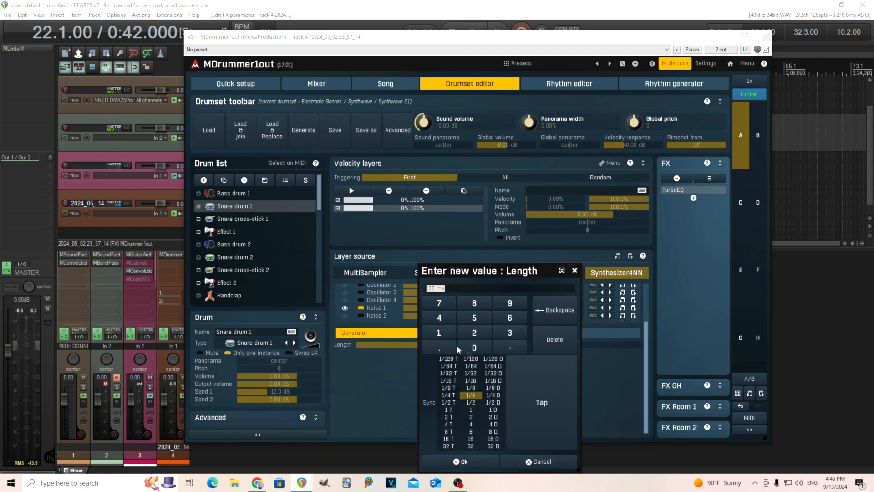
left_click(477, 392)
left_click(474, 461)
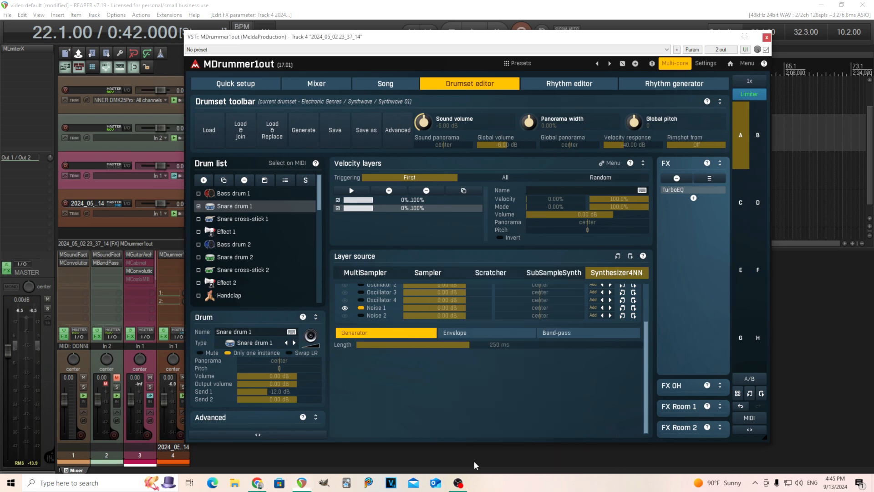
Review the Noise 1 envelope and band-pass settings, return to the generator and audition the synthesized layer.
left_click(461, 335)
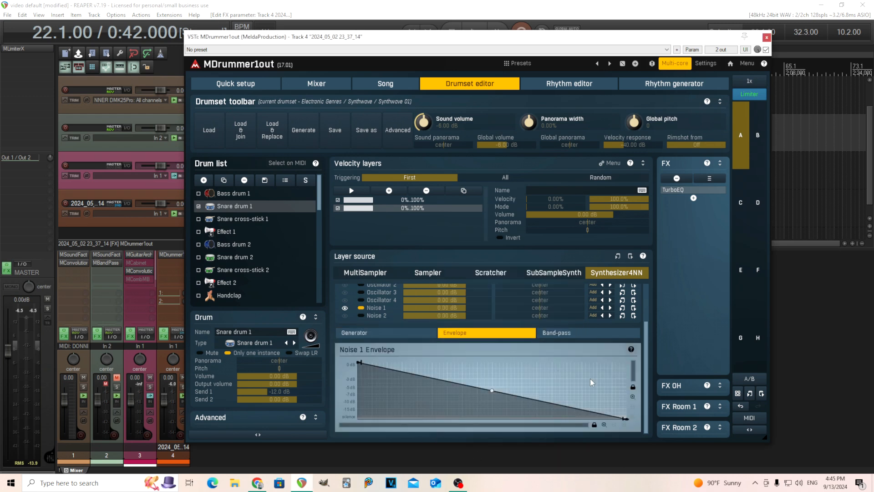
left_click(559, 334)
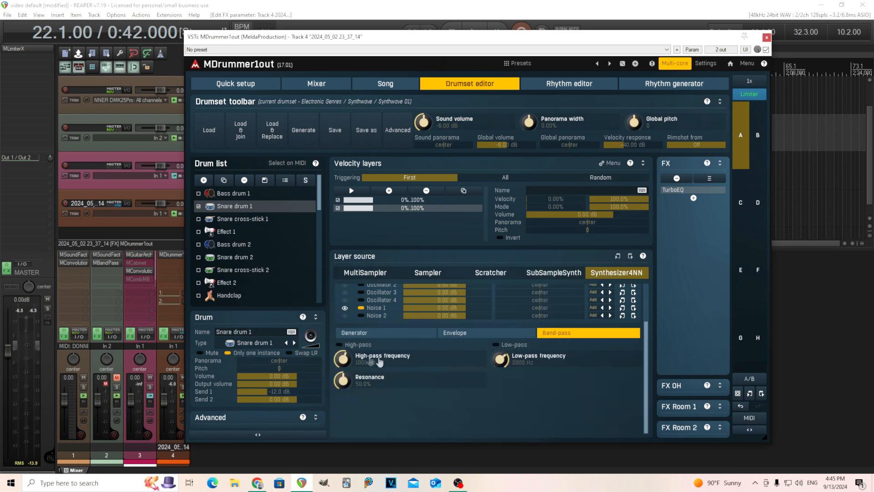
left_click(401, 336)
left_click(353, 190)
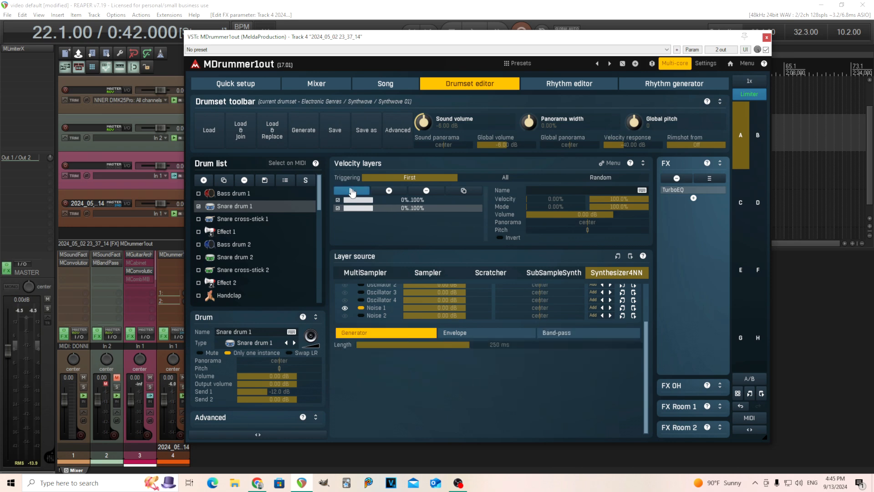
left_click(352, 191)
Set the layer triggering of Snare drum 1 to All and audition the combined drum several times.
left_click(490, 180)
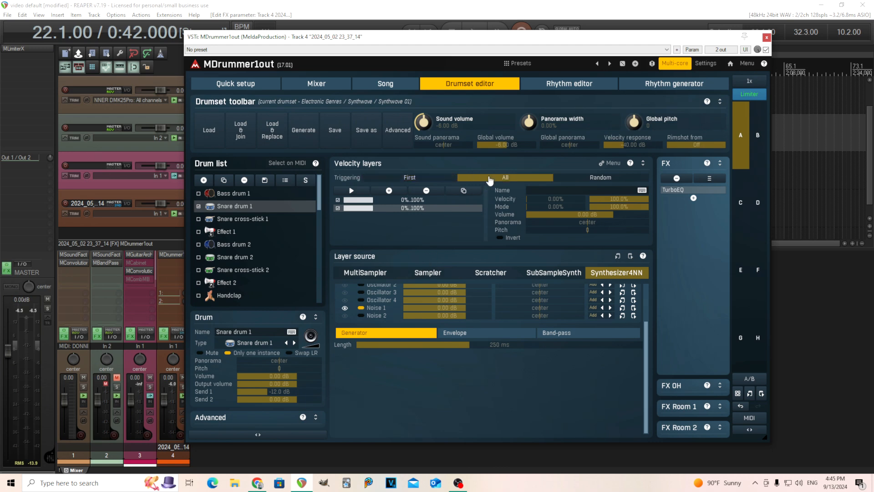
left_click(321, 341)
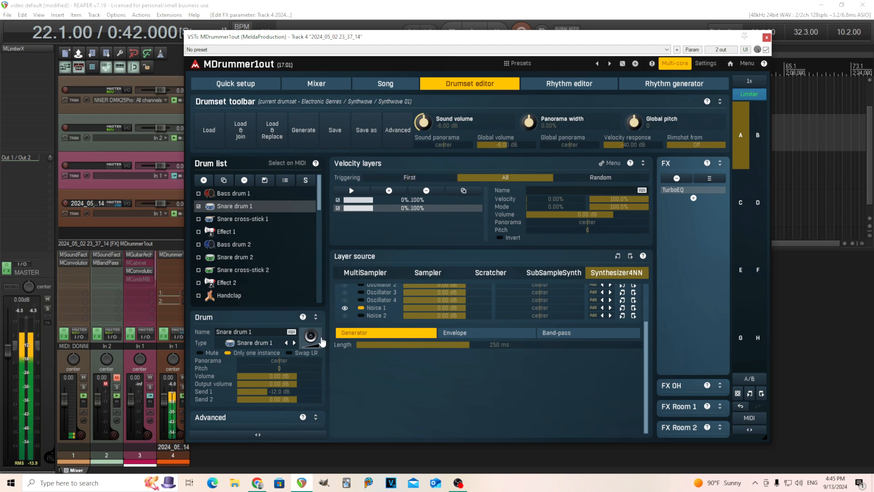
left_click(321, 341)
left_click(321, 341)
left_click(321, 341)
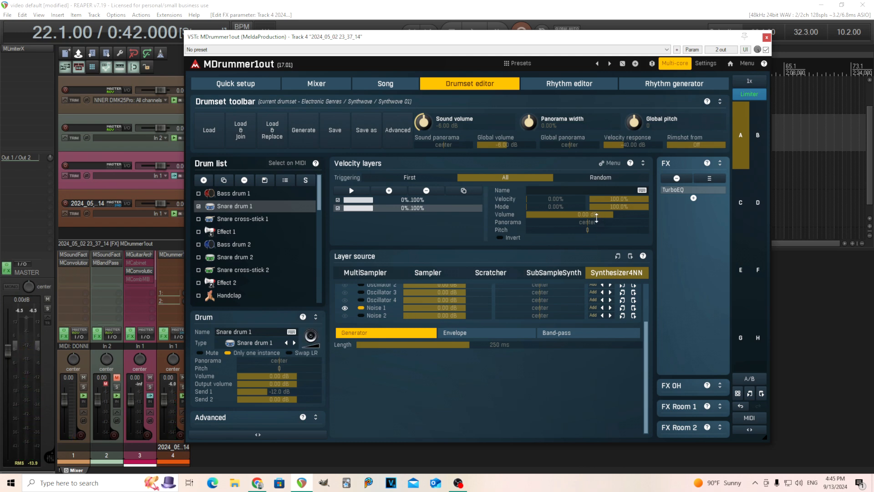
Lower the second layer's volume to about -10.5 dB and audition the snare drum.
left_click_drag(596, 217, 597, 256)
left_click(316, 341)
left_click(318, 342)
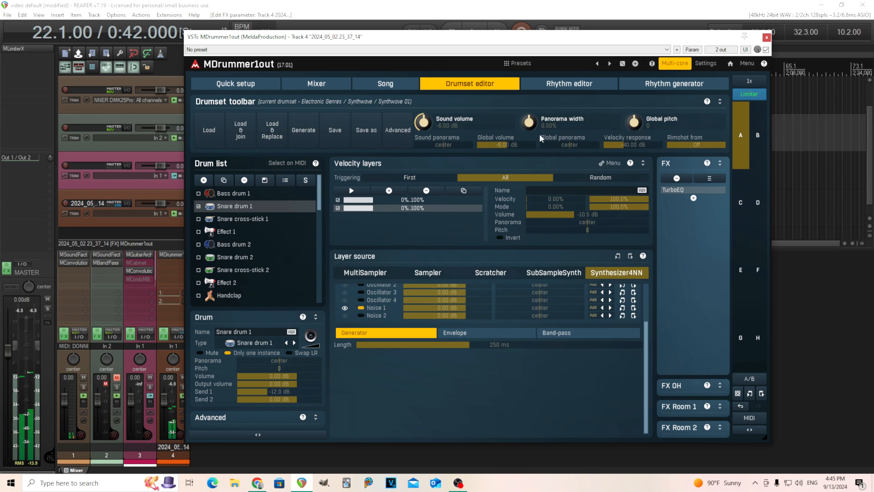
Play the rhythm loop and lower the second snare layer's volume to about -15.7 dB while listening.
left_click(555, 91)
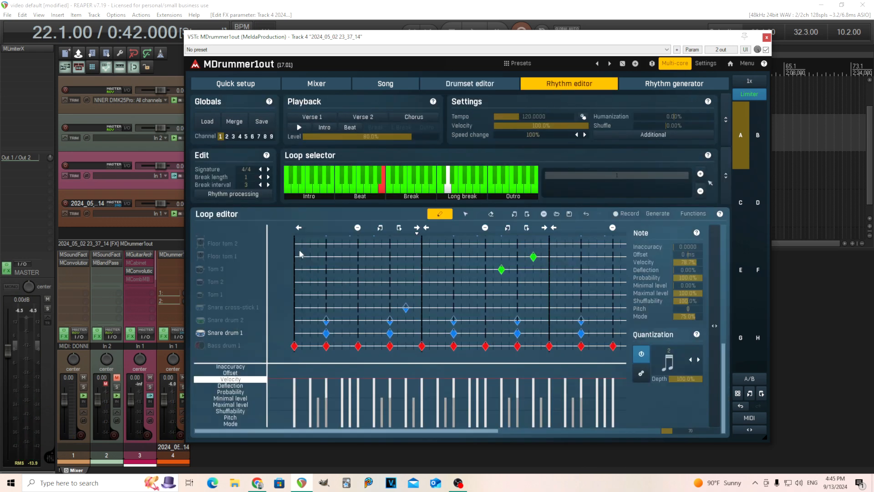
left_click(299, 128)
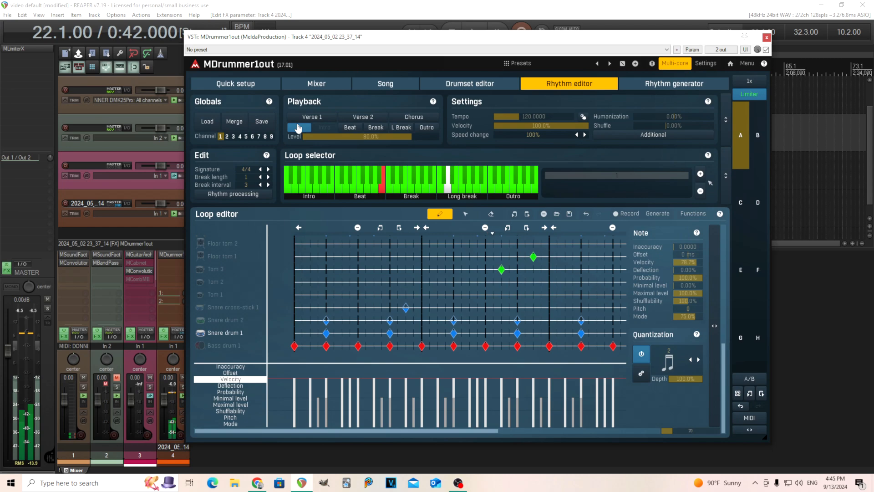
left_click(491, 85)
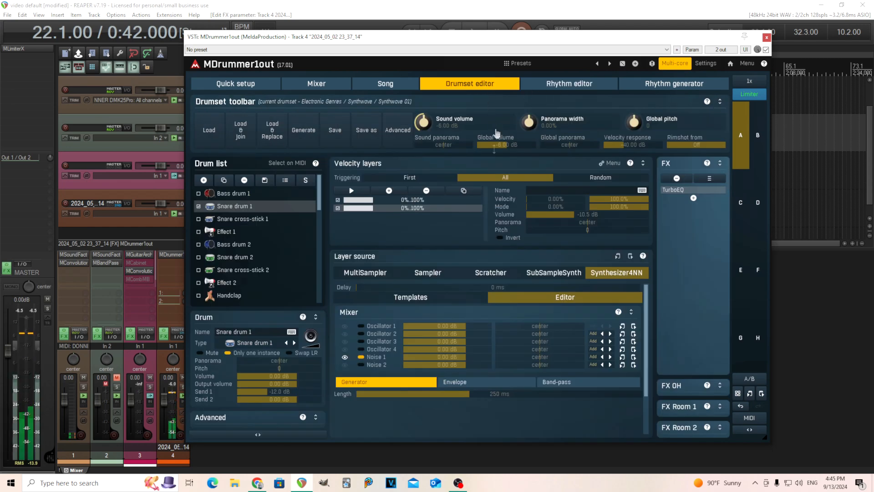
left_click_drag(565, 218, 565, 225)
left_click_drag(559, 215, 570, 214)
Bend the Noise 1 envelope downward into a concave decay curve.
left_click(499, 383)
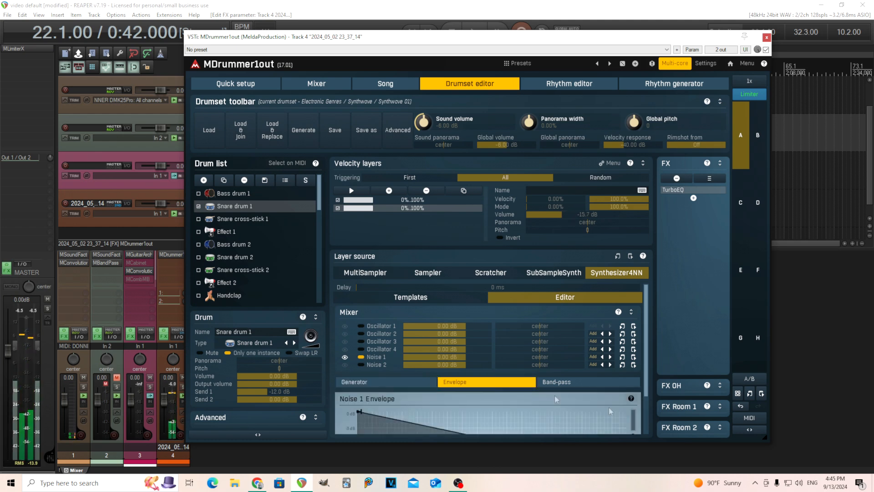
scroll(643, 384, "down", 2)
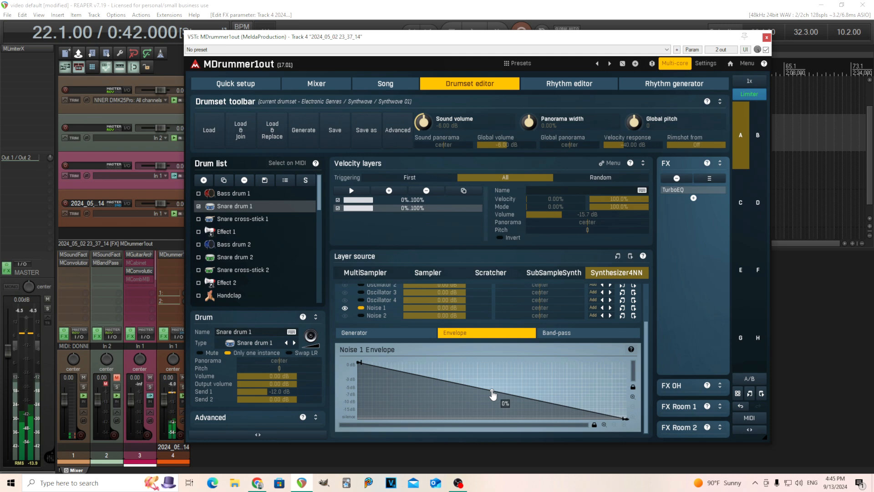
left_click_drag(498, 452, 501, 441)
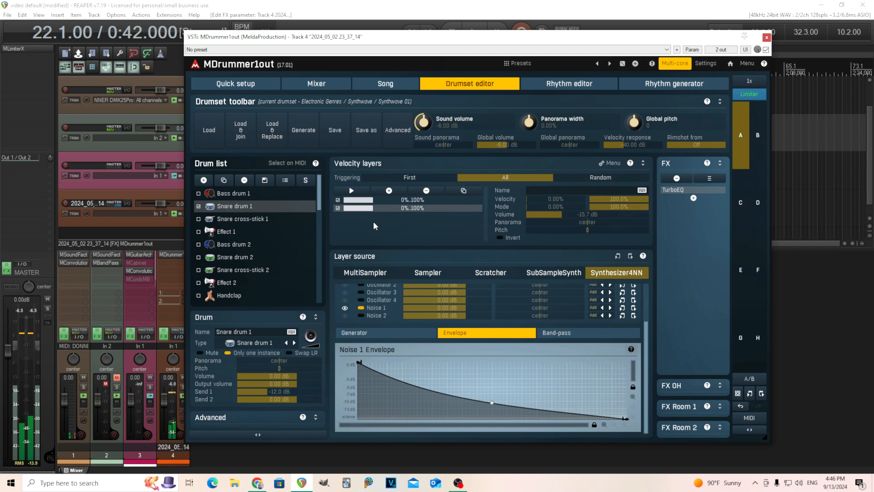
Compare the snare with the second layer silenced, then restore that layer's volume to about -13.6 dB.
left_click_drag(563, 214, 563, 249)
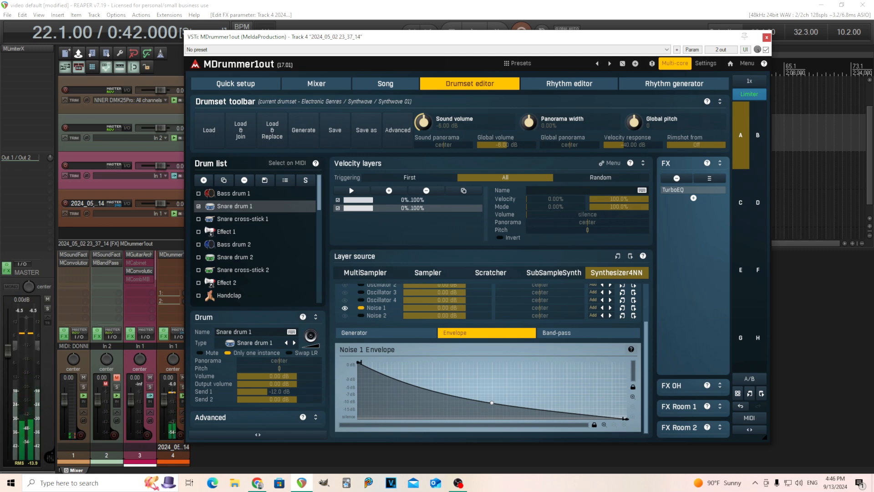
left_click_drag(563, 250, 562, 215)
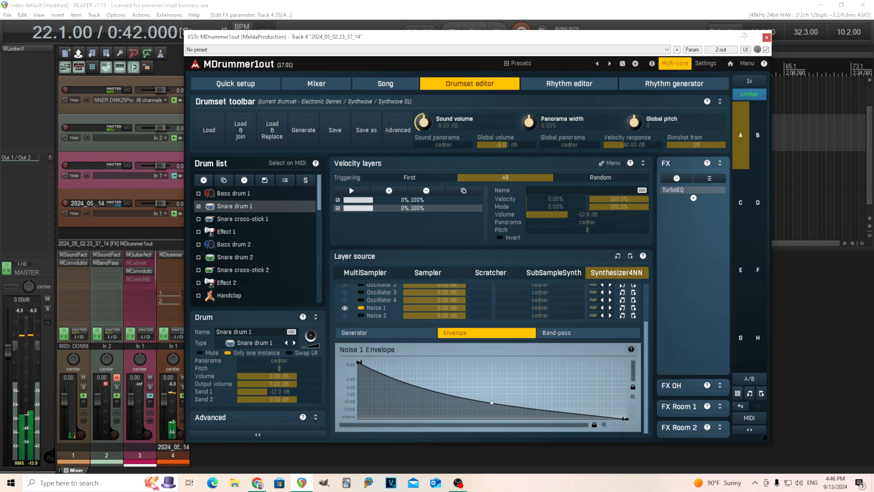
left_click_drag(568, 214, 566, 215)
Bend the Noise 1 envelope further to about -66%, stop the rhythm loop and return to the drumset editor.
left_click_drag(492, 402, 491, 421)
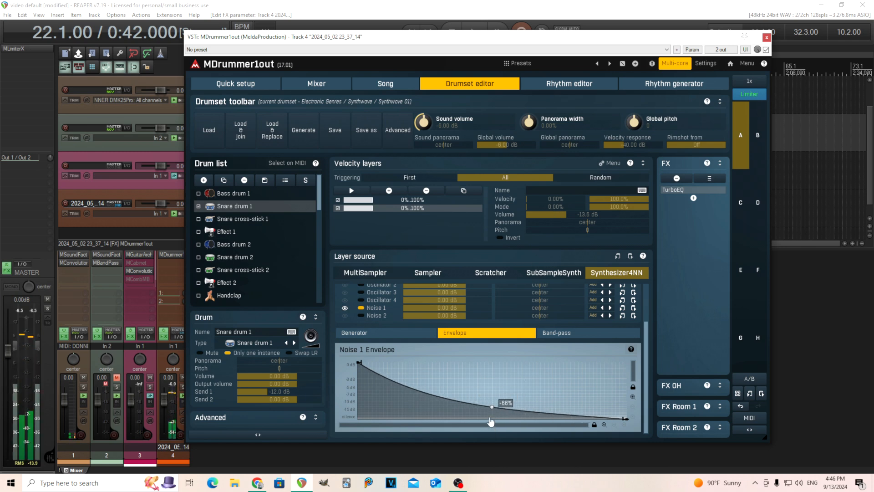
left_click(571, 86)
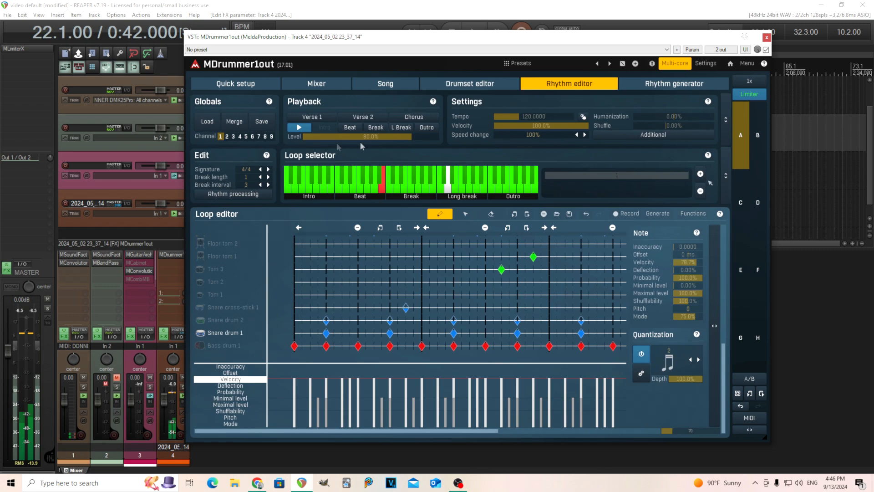
left_click(457, 85)
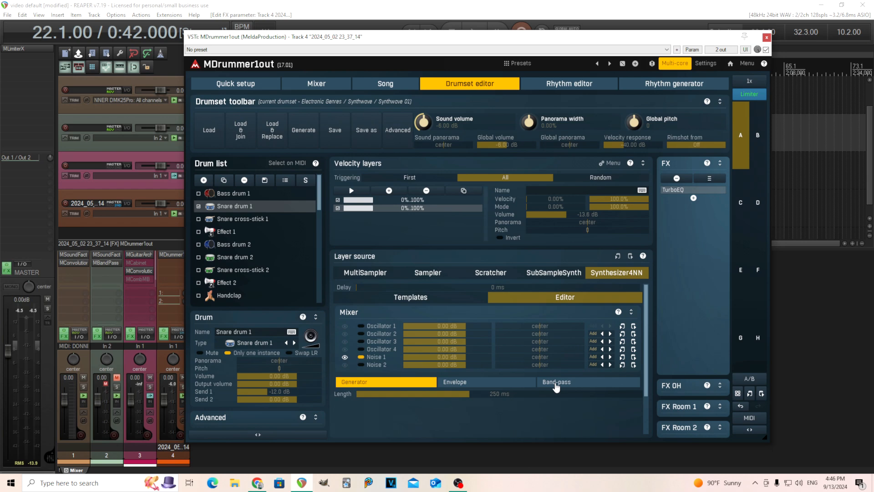
Reset the Noise 1 envelope curve to a straight decay.
left_click(495, 386)
left_click_drag(647, 380, 647, 417)
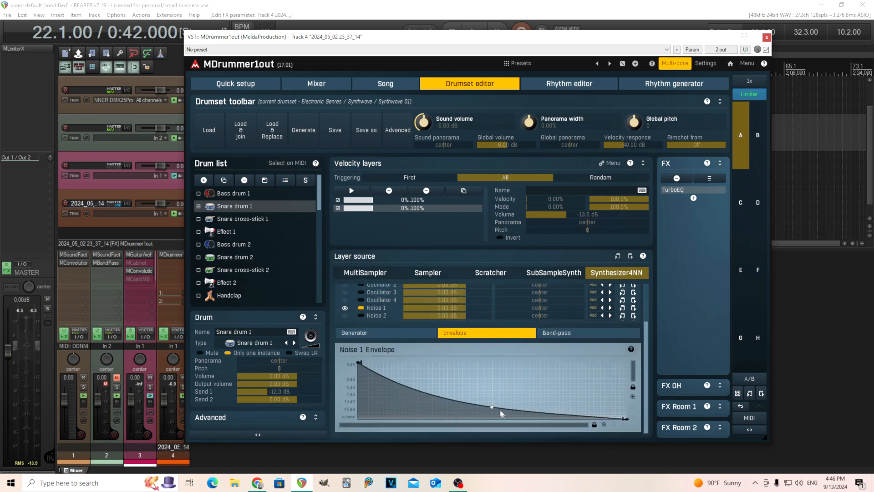
double_click(492, 407)
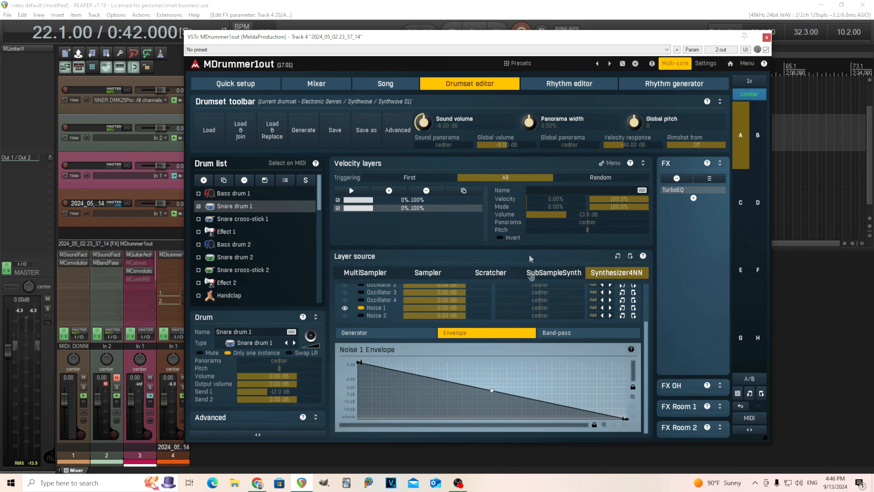
Audition the layer, then enable Noise 1's high-pass filter with its frequency at 20 Hz and resonance at 27.2%.
left_click(574, 337)
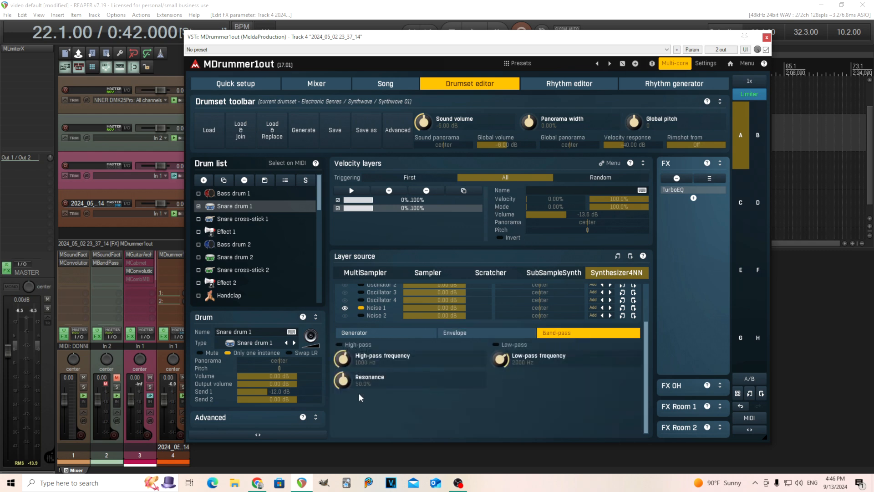
left_click(354, 191)
left_click(354, 191)
left_click_drag(346, 365, 347, 410)
left_click_drag(344, 378, 343, 401)
left_click(356, 345)
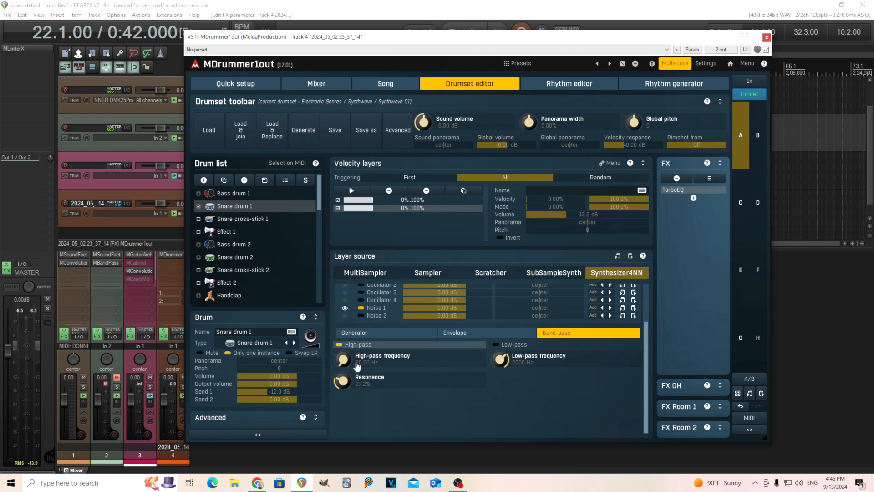
Audition the noise layer repeatedly while raising its high-pass frequency to about 690 Hz.
left_click(352, 191)
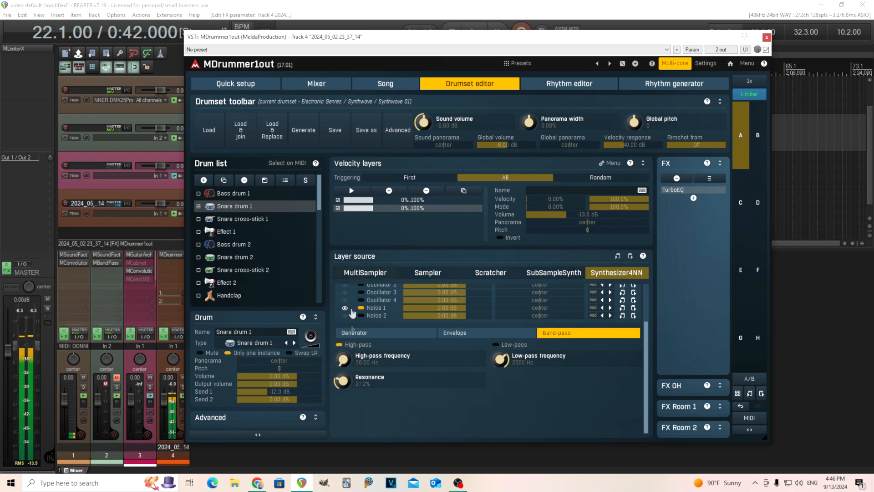
left_click(352, 191)
left_click(352, 191)
left_click_drag(343, 357, 343, 369)
left_click(351, 191)
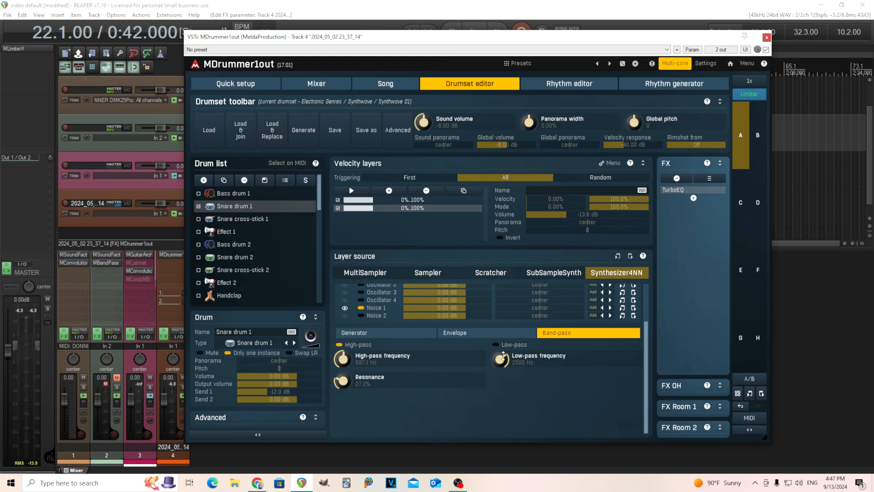
Enable Noise 1's low-pass filter at 20 kHz, audition the layer, and try cutoffs from about 2449 Hz upward.
left_click_drag(501, 356, 500, 344)
left_click(500, 346)
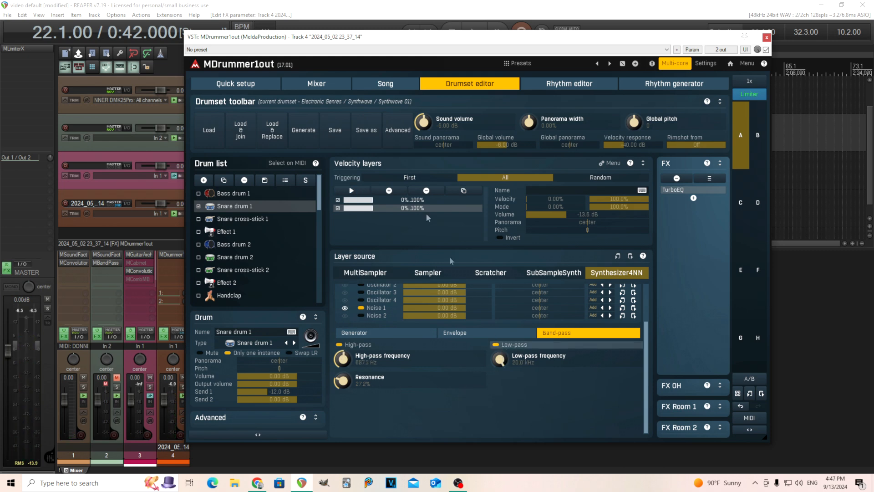
left_click(360, 193)
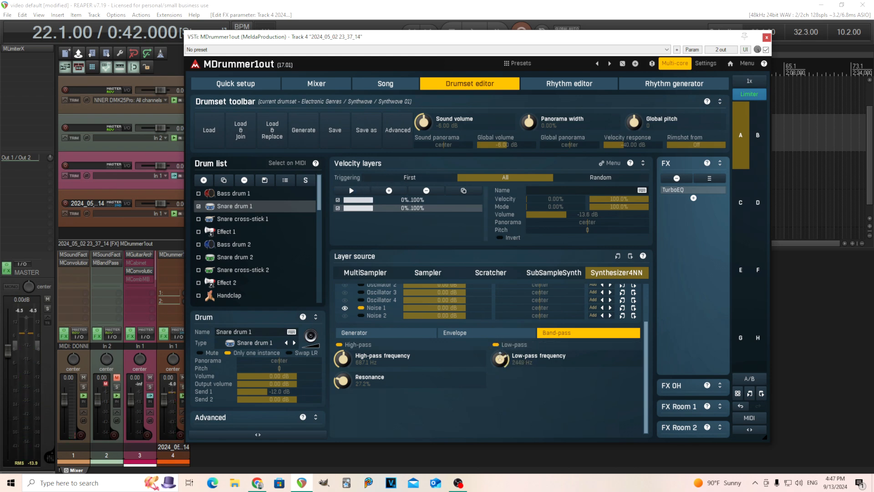
left_click(343, 189)
left_click_drag(502, 359, 503, 346)
Check the noise layer in the rhythm, then adjust Noise 1's low-pass frequency and lower the layer's volume to -18.1 dB.
left_click(523, 90)
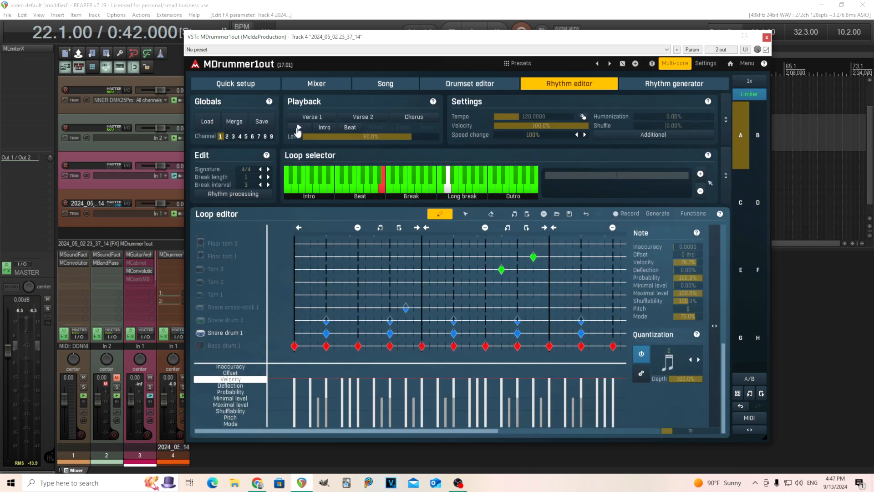
left_click(466, 86)
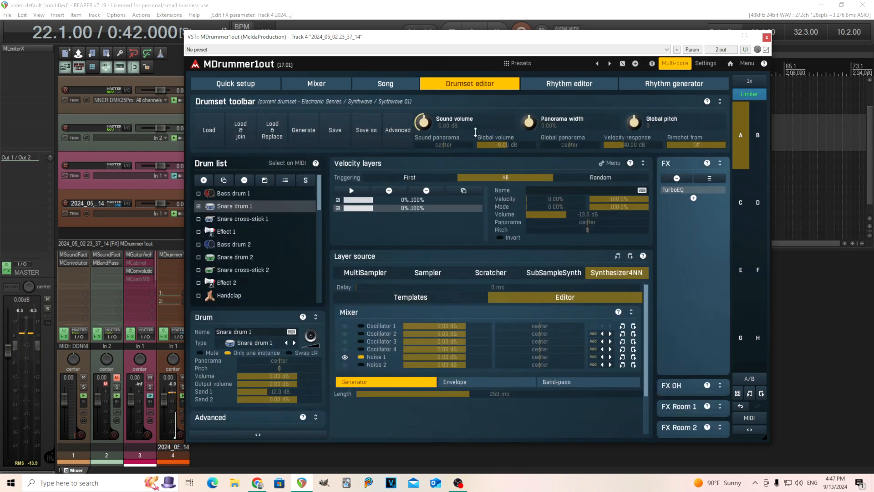
left_click(551, 382)
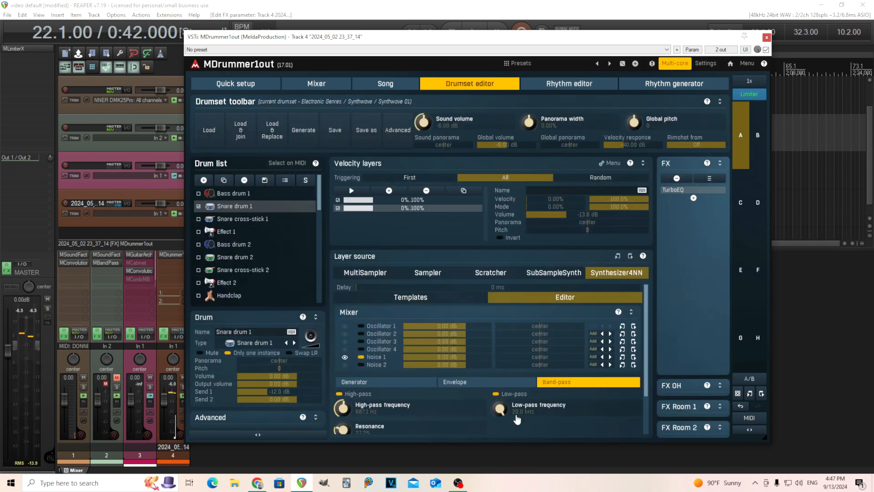
left_click_drag(517, 417, 517, 438)
mouse_move(577, 214)
left_mouse_down()
mouse_move(576, 255)
mouse_move(576, 213)
left_mouse_up()
Audition the soloed snare in the rhythm editor, then unmute all drums and all tracks in the loop.
left_click(569, 84)
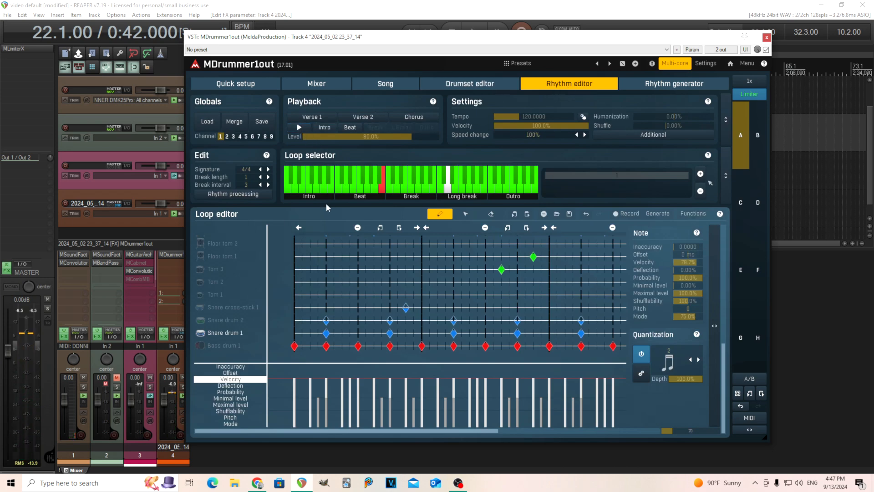
left_click(498, 87)
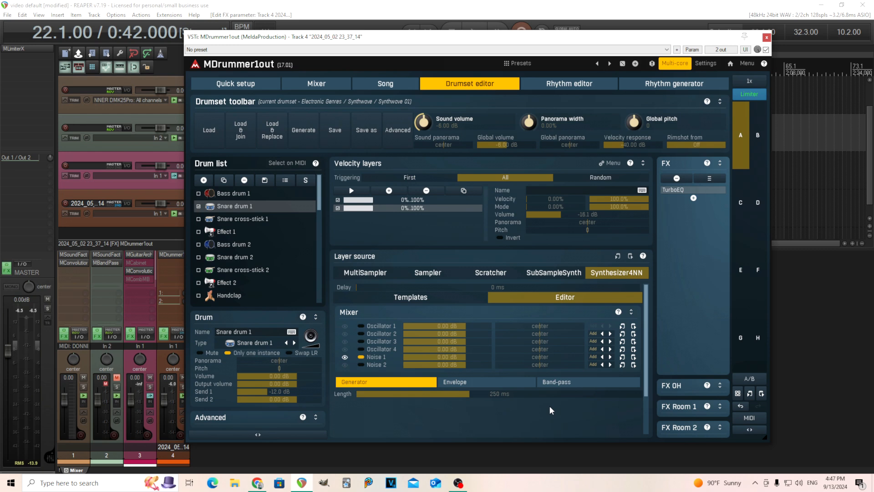
left_click(563, 86)
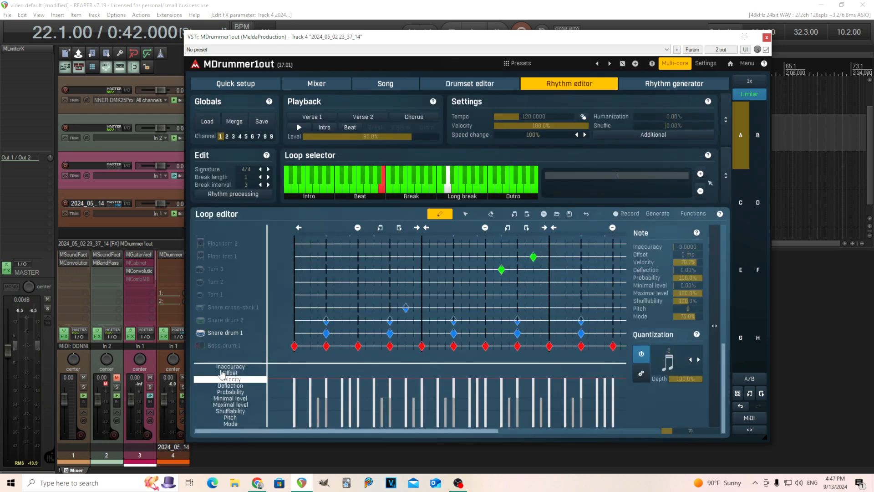
right_click(237, 334)
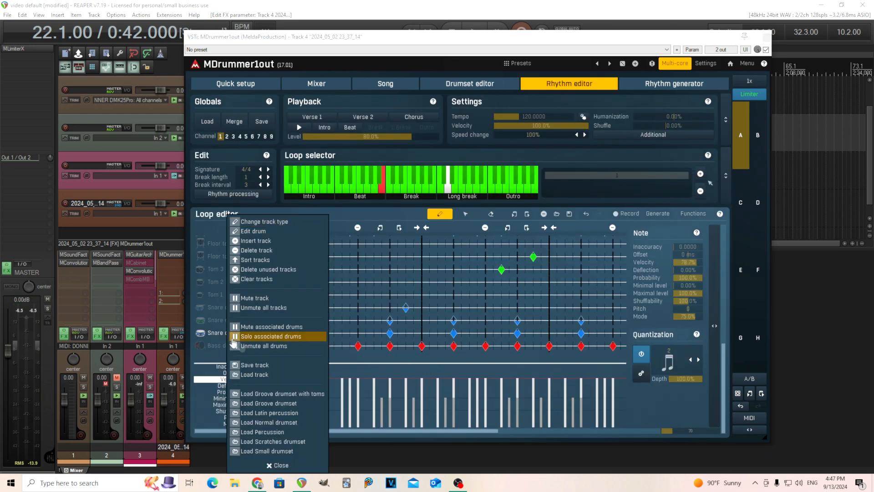
left_click(263, 348)
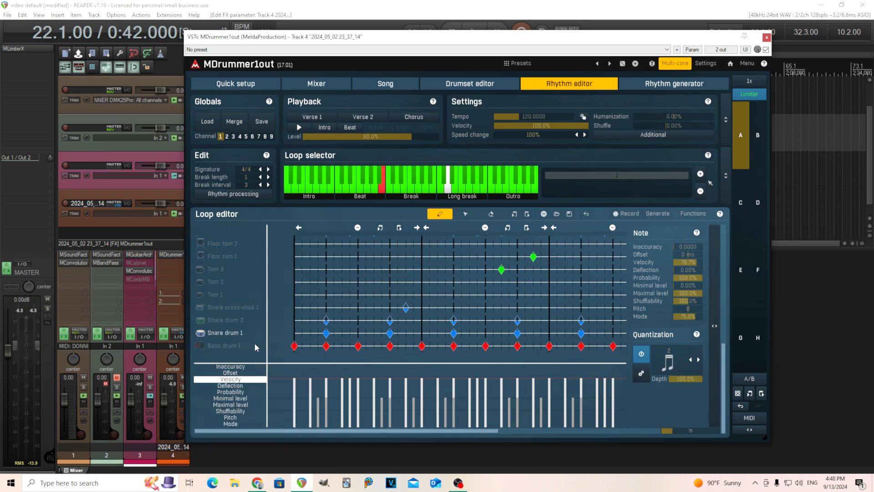
right_click(232, 337)
left_click(255, 310)
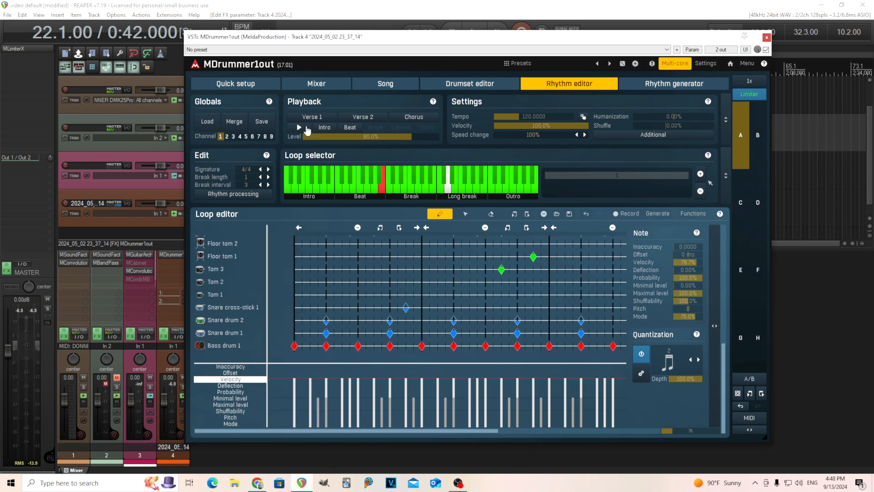
Play the full rhythm while alternately silencing and restoring the snare's noise layer, settle its volume at -18.1 dB, and stop playback.
left_click(306, 129)
left_click(469, 84)
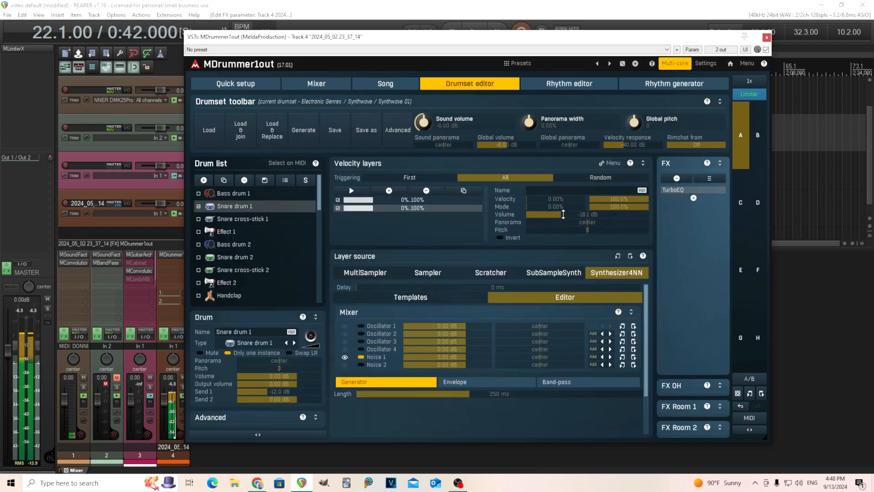
left_click_drag(561, 215, 526, 214)
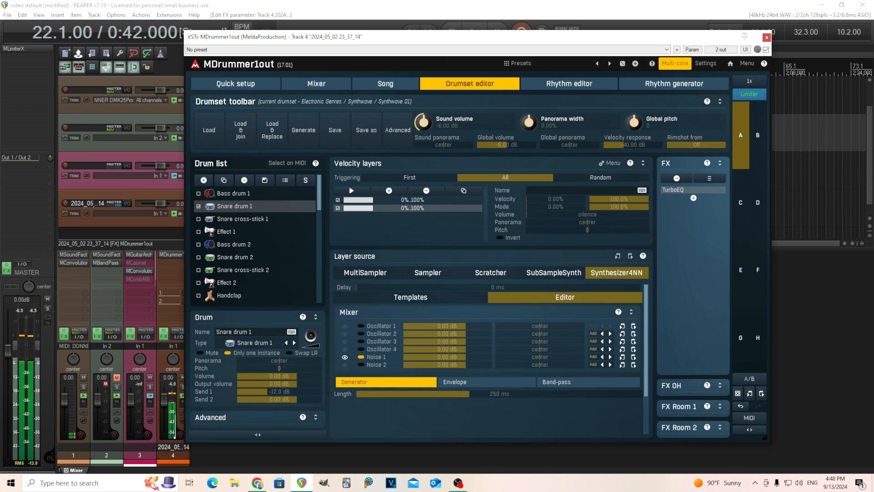
left_click_drag(526, 215, 561, 214)
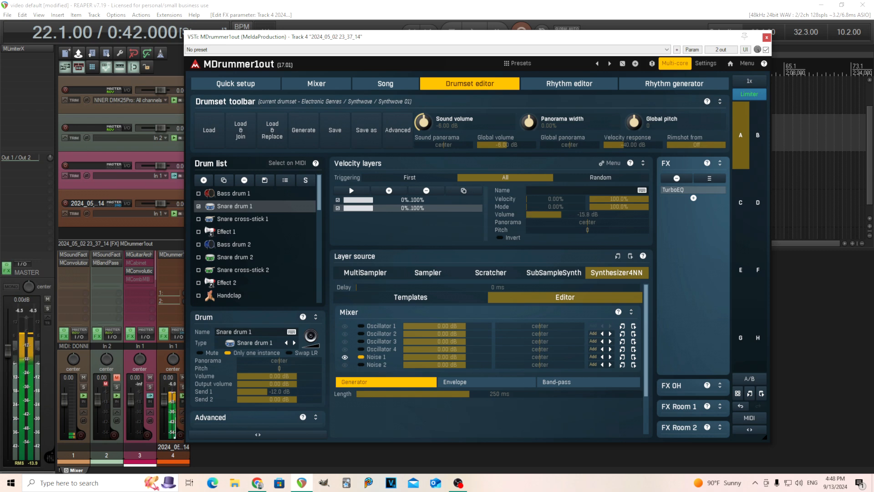
left_click_drag(560, 215, 556, 214)
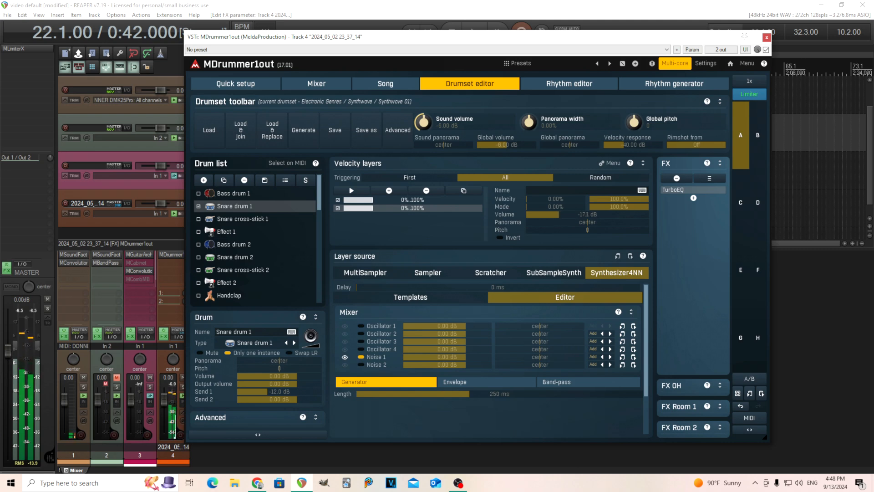
left_click_drag(559, 214, 526, 214)
left_click_drag(526, 215, 554, 214)
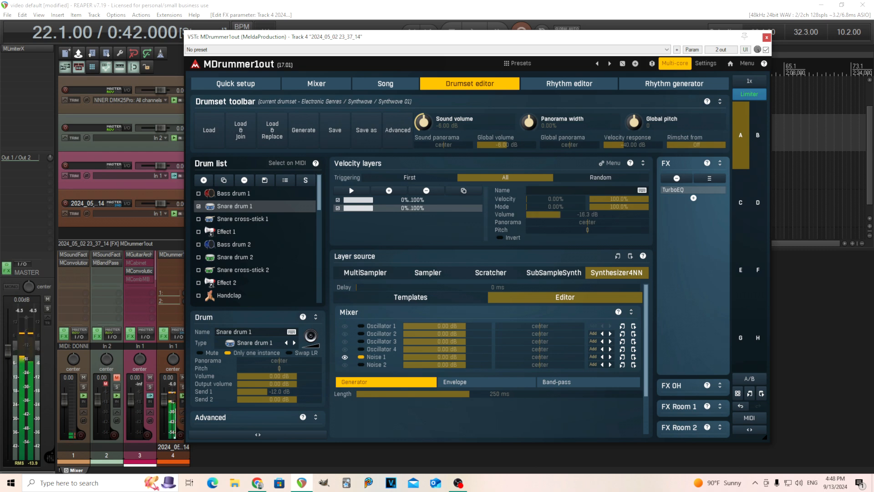
left_click(569, 83)
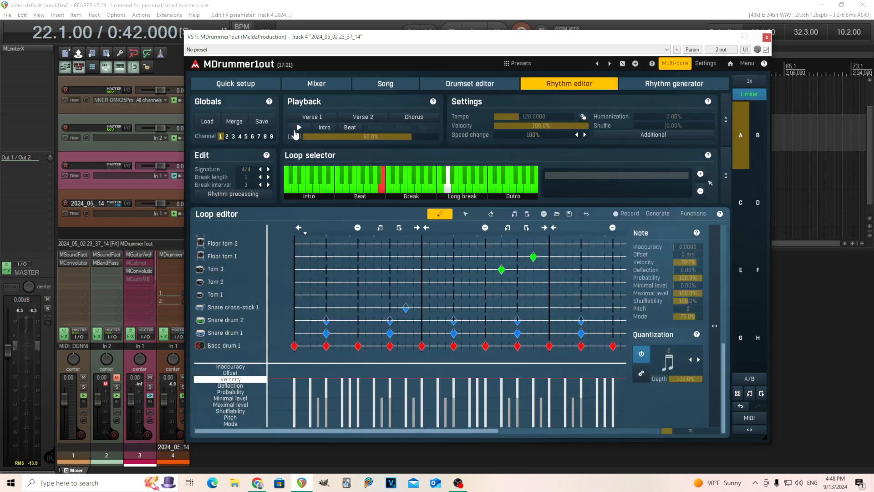
Try a third Sampler layer on Snare drum 1 using samples from the Effects folder, then remove that layer.
left_click(475, 86)
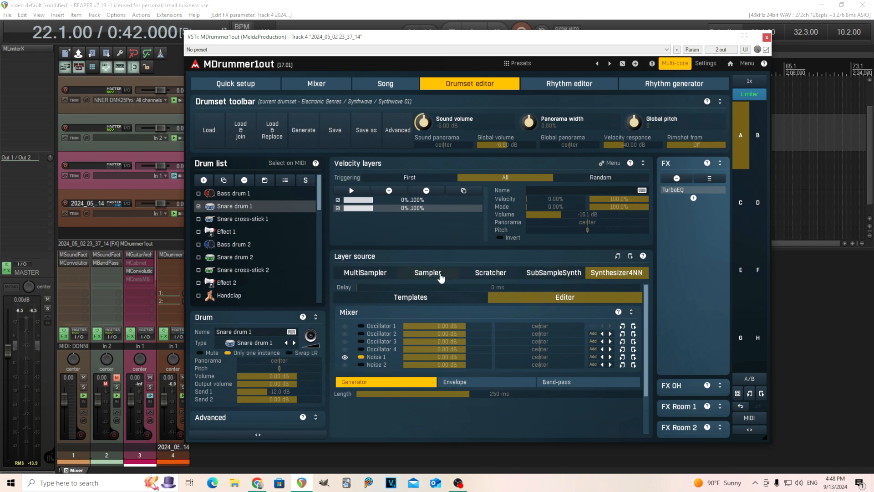
left_click(388, 192)
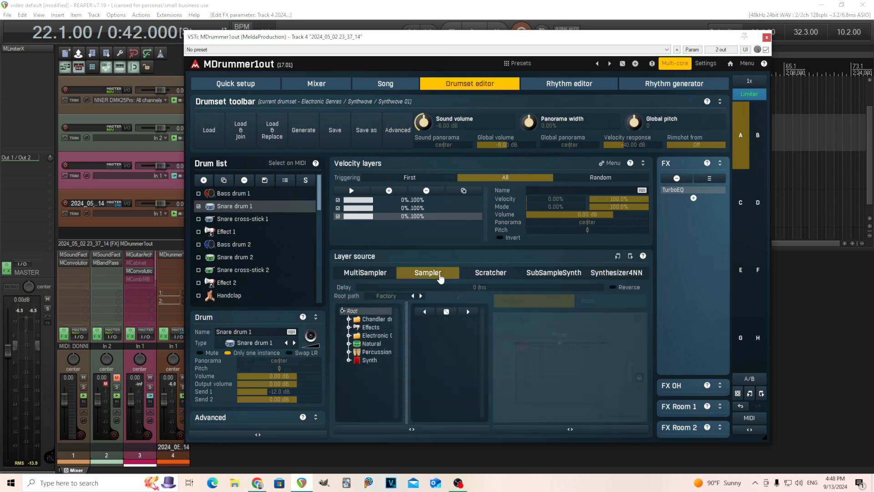
left_click(382, 318)
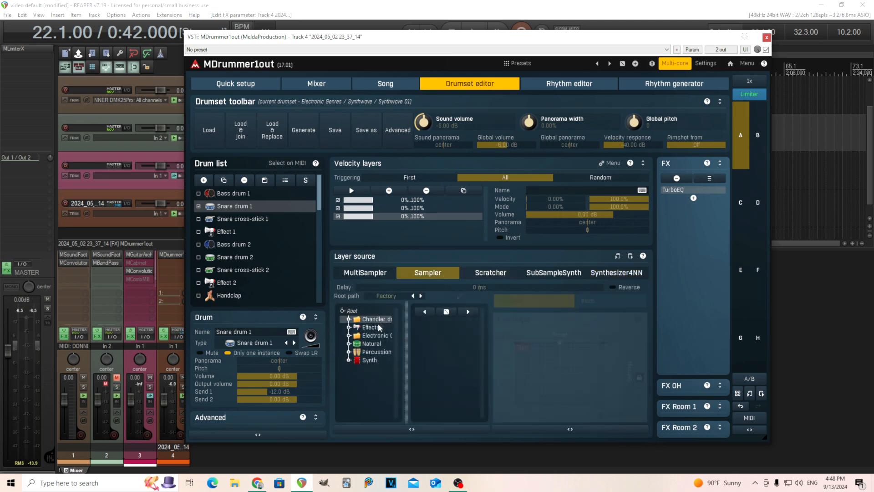
left_click(368, 327)
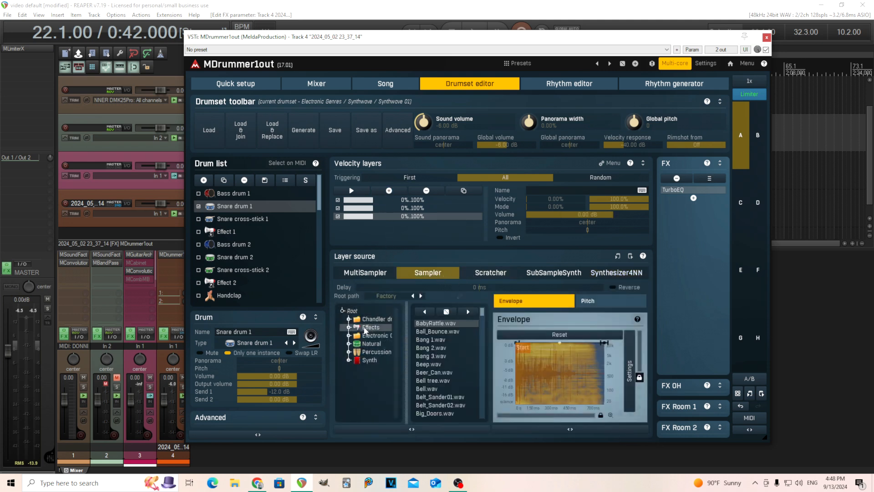
left_click(358, 336)
left_click(355, 328)
left_click(426, 190)
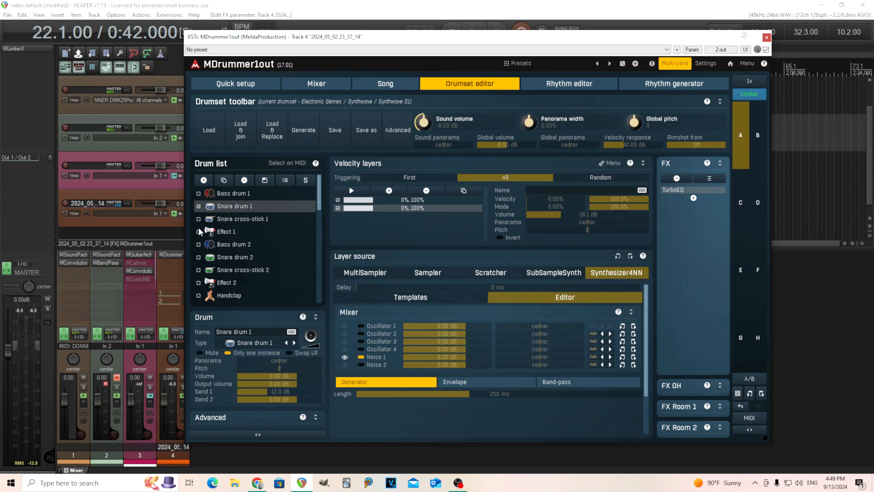
Add a second Bass drum 1 to the drum list and select the original bass drum for auditioning.
left_click(243, 197)
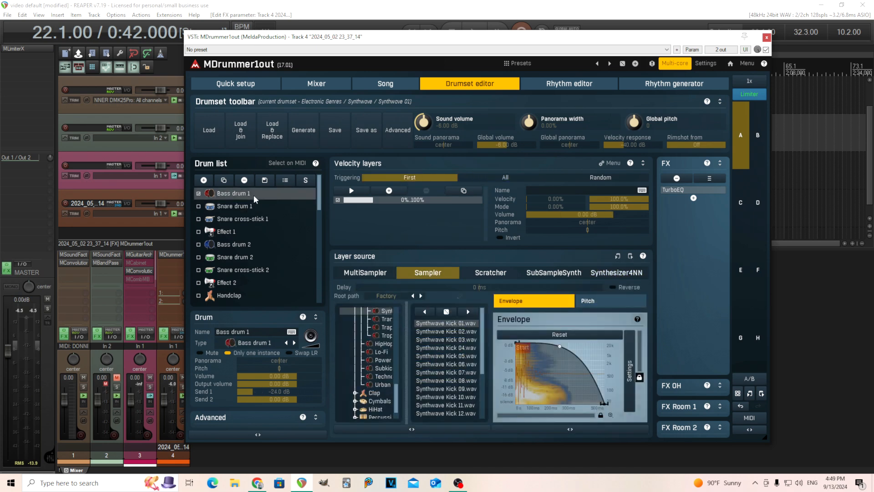
left_click(204, 180)
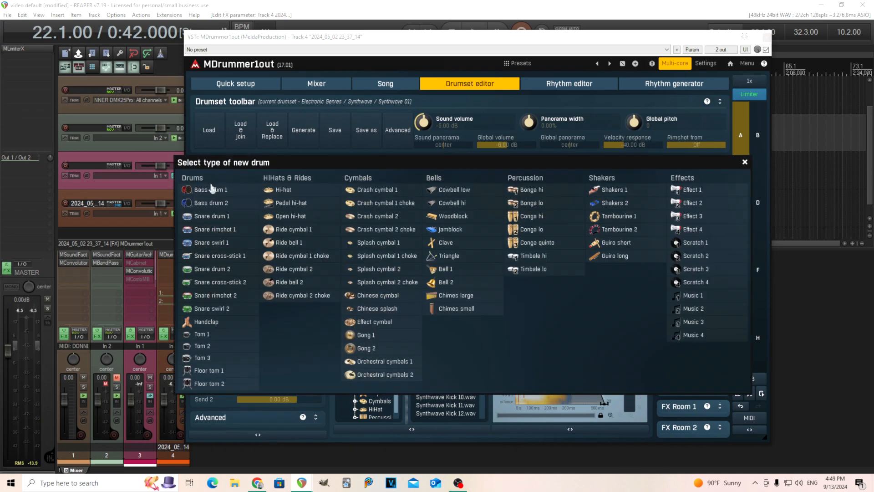
left_click(211, 189)
left_click(242, 193)
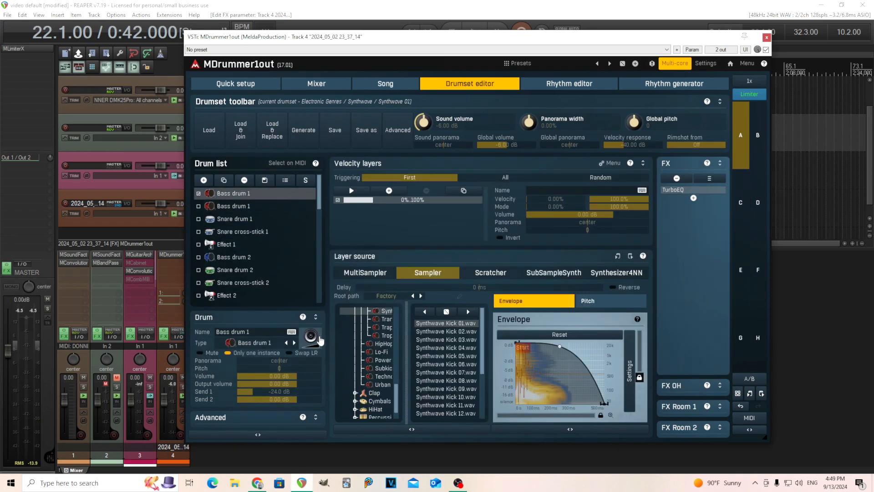
Load Bass 000.wav from the Synth Bass samples into the second Bass drum 1 and audition it.
left_click(241, 205)
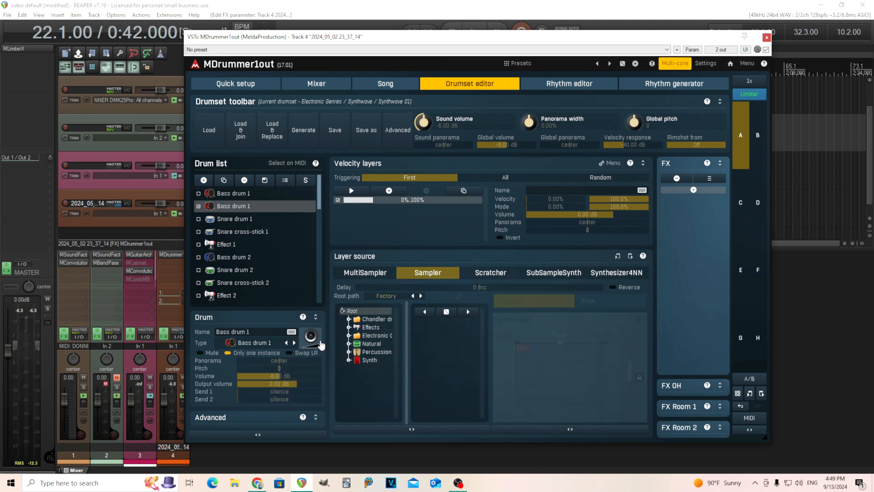
left_click(368, 361)
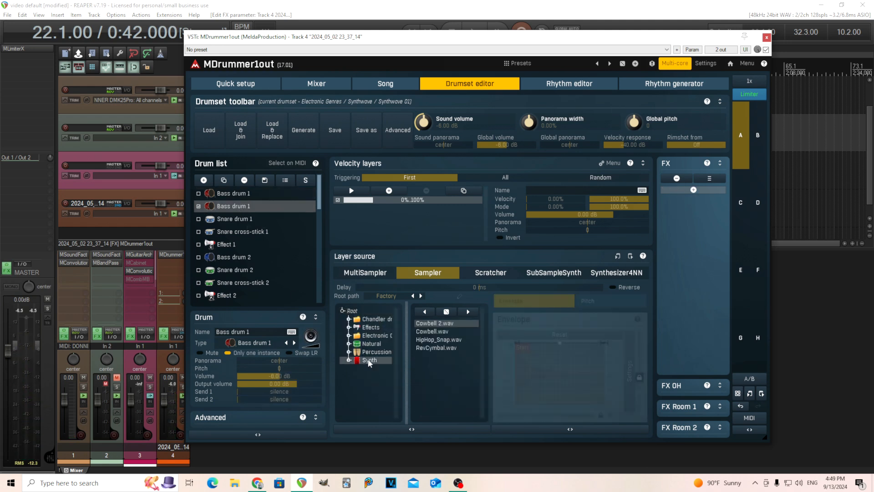
left_click(348, 361)
left_click(358, 369)
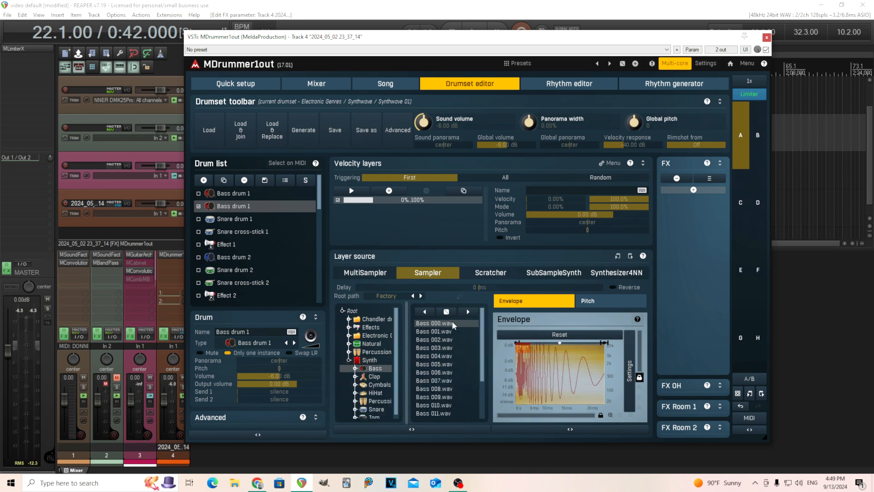
left_click(318, 340)
left_click(318, 340)
Try Bass 001.wav and Bass 006.wav as the second bass drum's sample, auditioning each one.
left_click(432, 332)
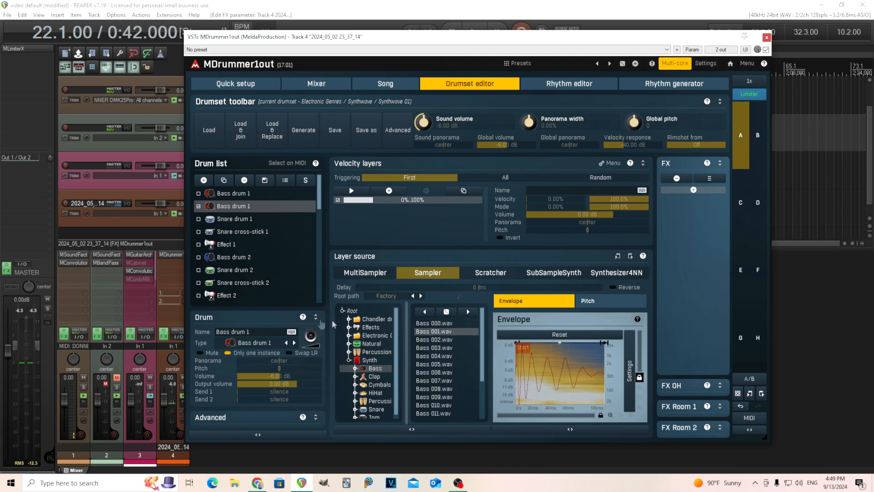
left_click(311, 336)
left_click(312, 336)
left_click(424, 372)
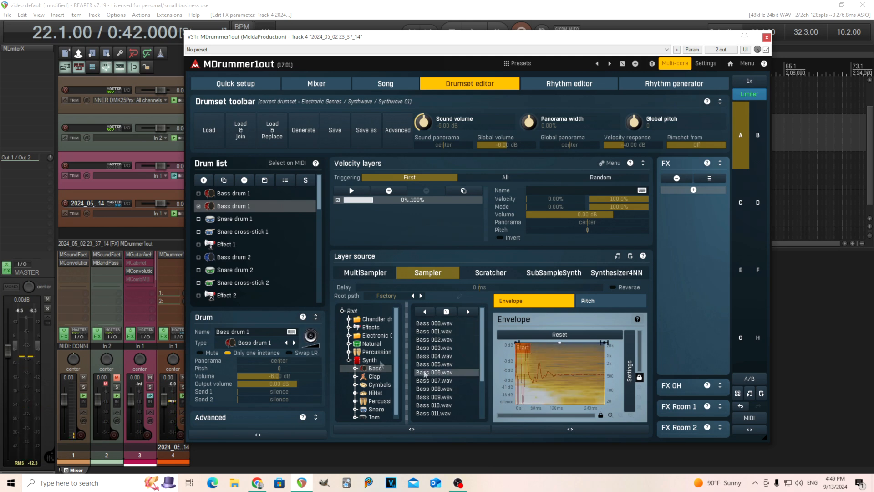
left_click(319, 340)
left_click(318, 342)
left_click(318, 342)
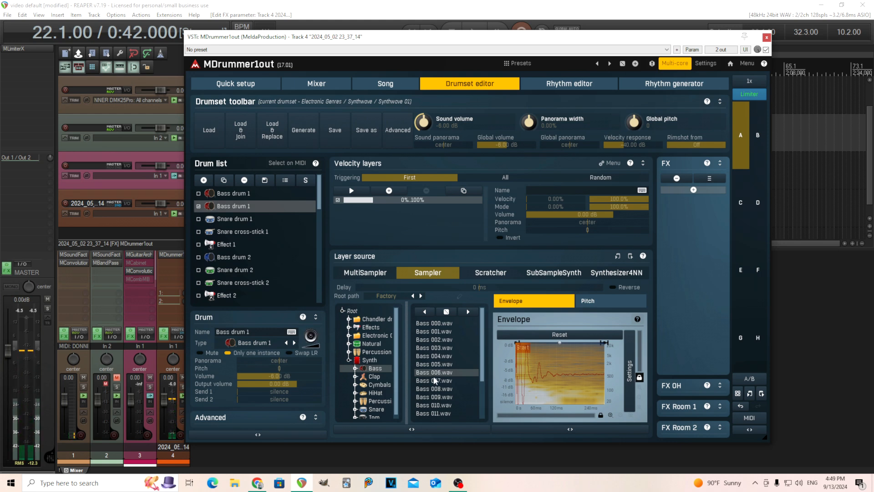
Audition the original bass drum against the second one and raise the second drum's volume to 0.00 dB.
left_click(264, 193)
left_click(318, 341)
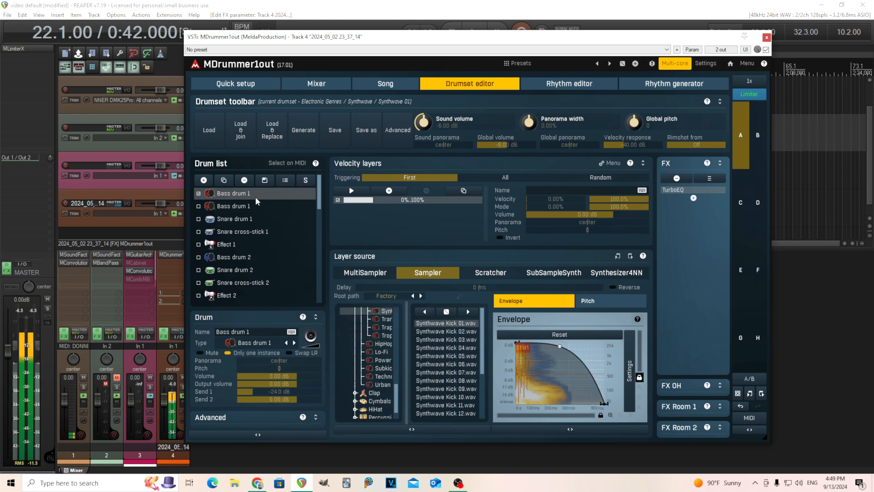
left_click(255, 205)
left_click(315, 339)
left_click(315, 342)
left_click(317, 345)
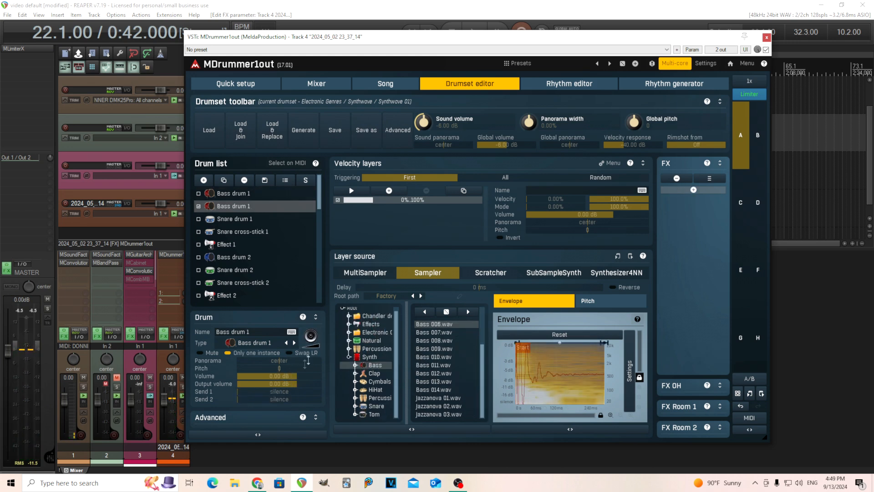
left_click(321, 344)
left_click(321, 344)
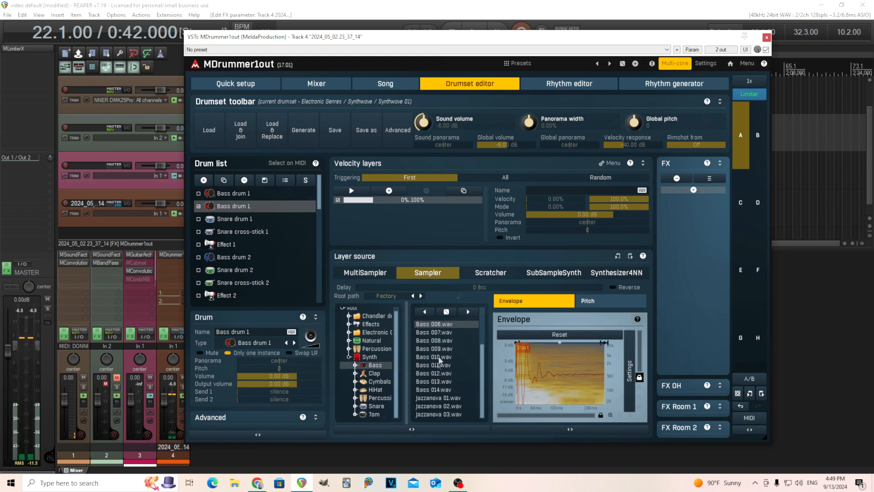
Try Bass 007.wav, then load Bass 008.wav into the second bass drum, audition it, and select the original for comparison.
left_click(442, 334)
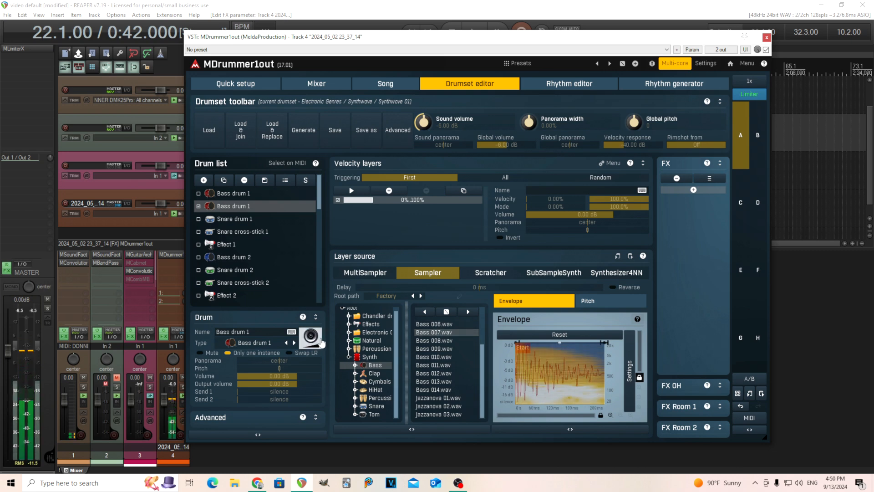
left_click(434, 340)
left_click(321, 341)
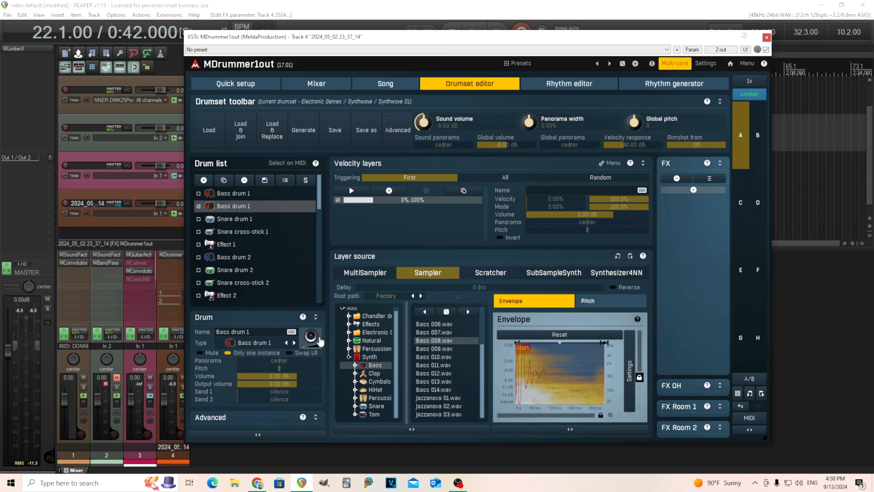
left_click(321, 341)
left_click(320, 341)
left_click(321, 342)
left_click(248, 194)
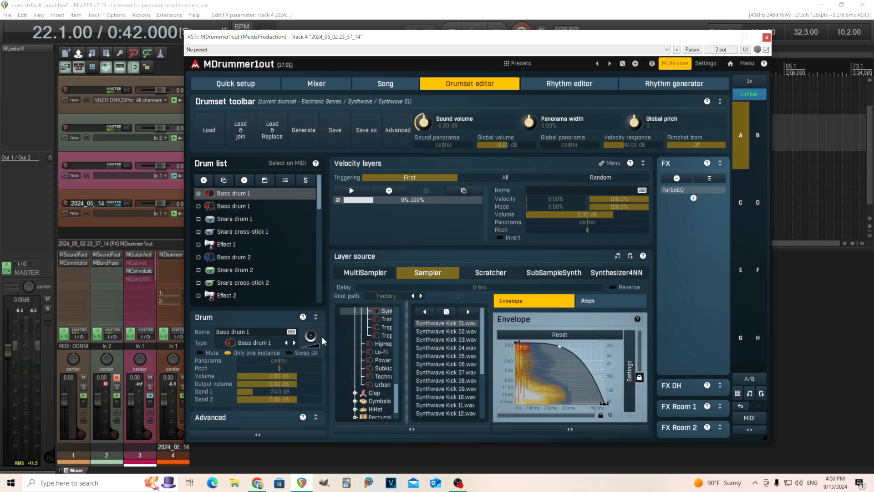
Audition the original Bass drum 1 and the second Bass drum 1 one after the other.
left_click(311, 336)
left_click(272, 205)
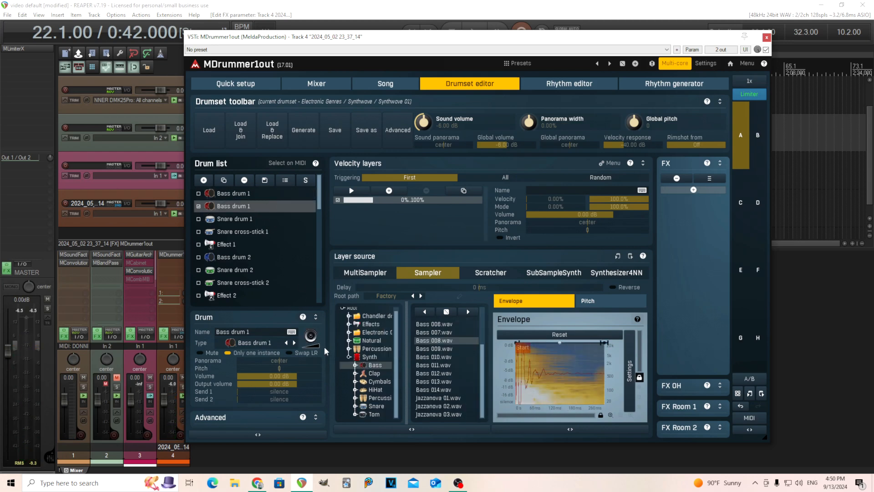
left_click(311, 336)
left_click(253, 195)
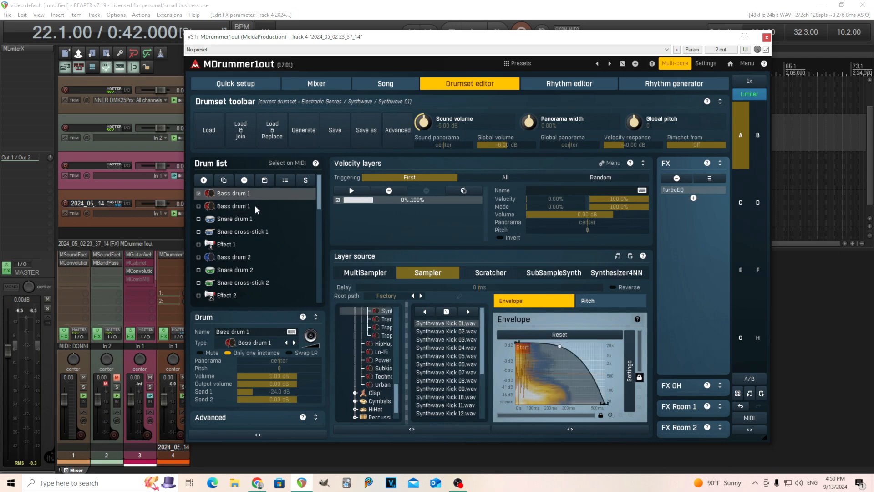
Solo the second Bass drum 1, start the rhythm playing, and return to the drumset editor.
left_click(255, 205)
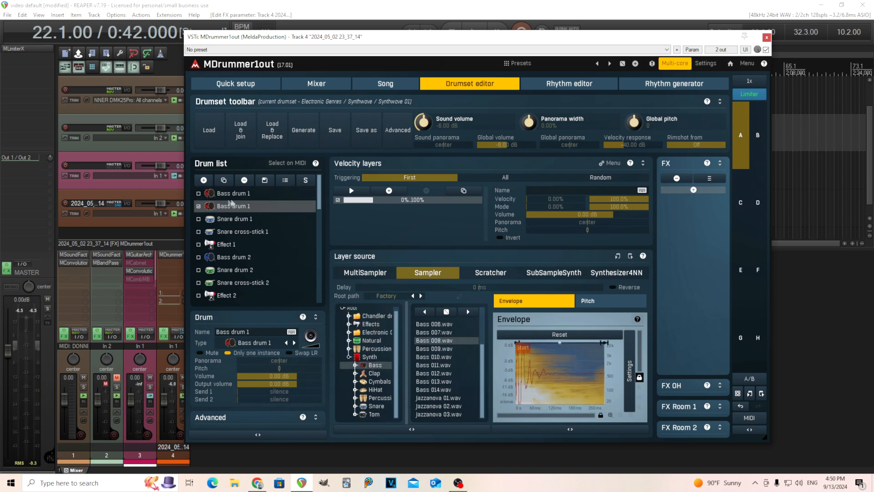
left_click(305, 180)
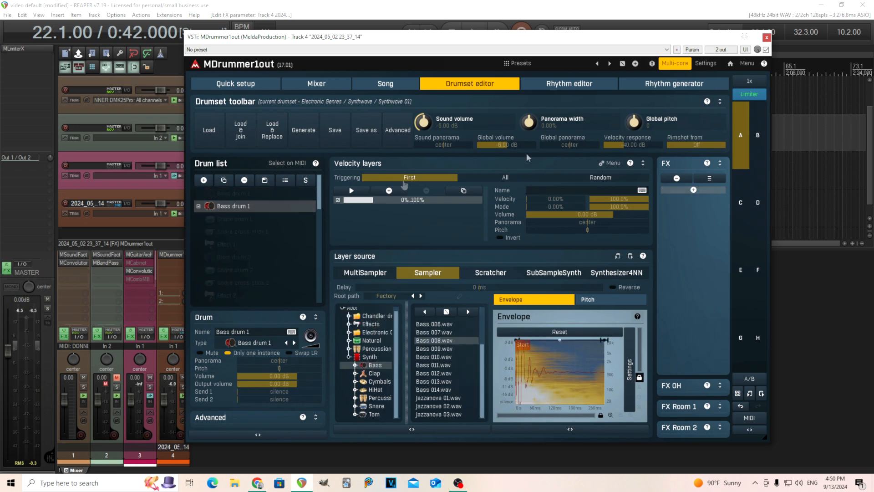
left_click(560, 85)
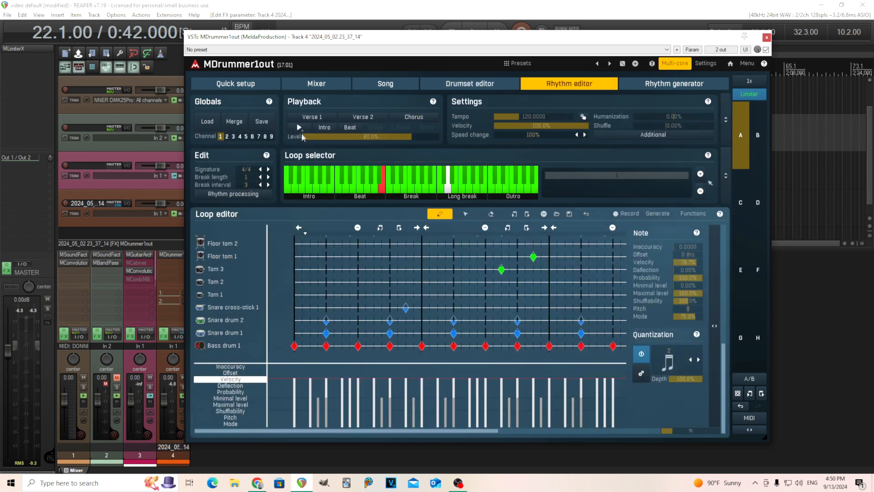
left_click(299, 128)
left_click(473, 84)
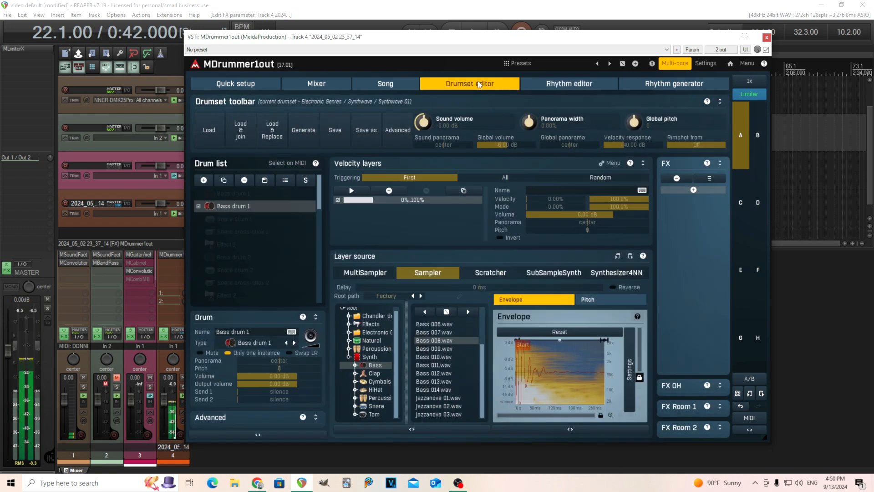
Add an Equalizer to the second bass drum and make band 1 a high-pass filter with slope 2.
left_click(693, 189)
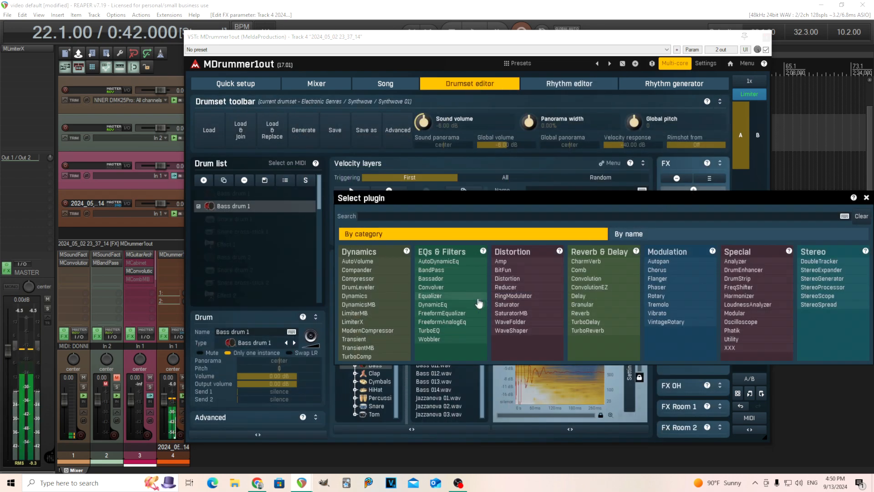
left_click(460, 295)
right_click(496, 353)
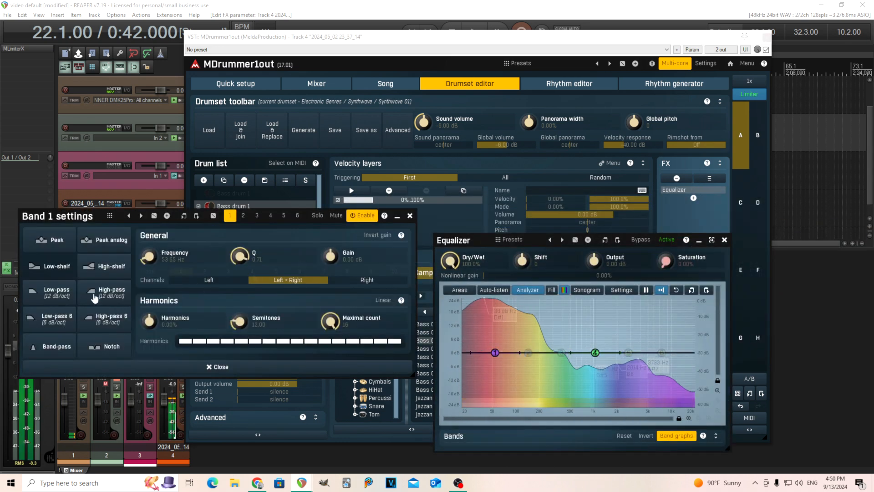
left_click(205, 271)
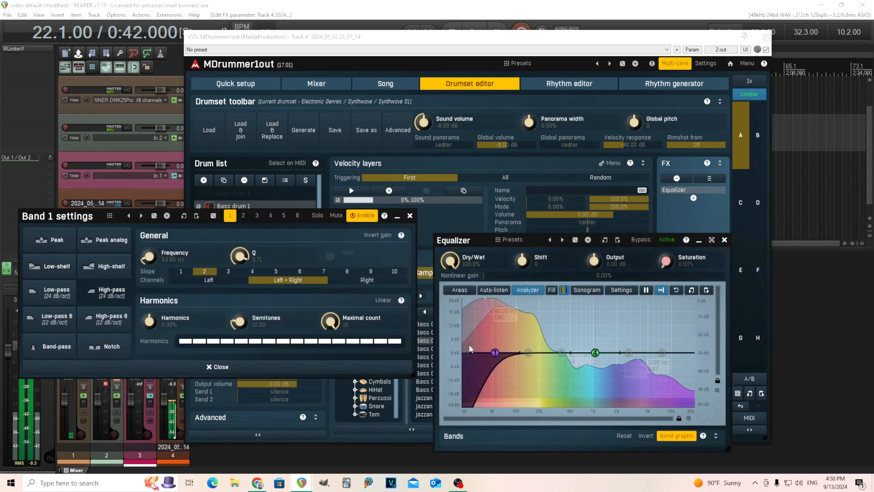
Sweep the high-pass cutoff, settle it at about 212 Hz, and lower the Equalizer's output to about -8.8 dB.
left_click_drag(495, 354, 681, 284)
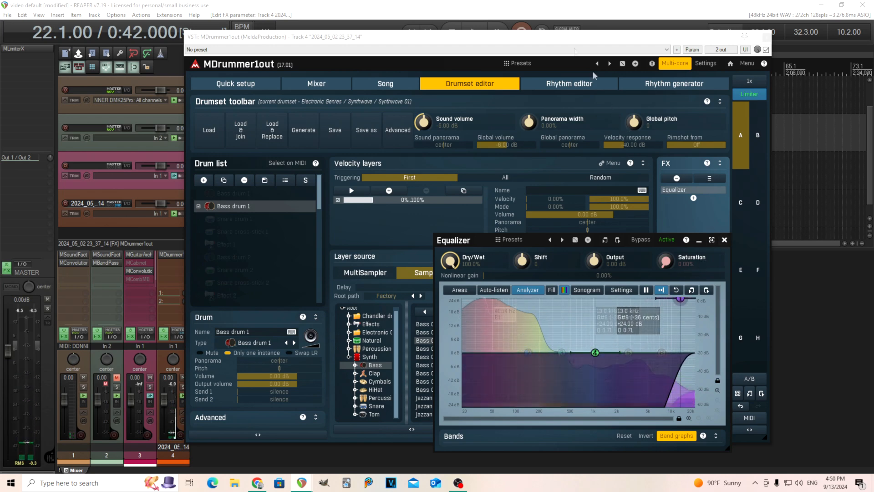
left_click_drag(680, 299, 561, 352)
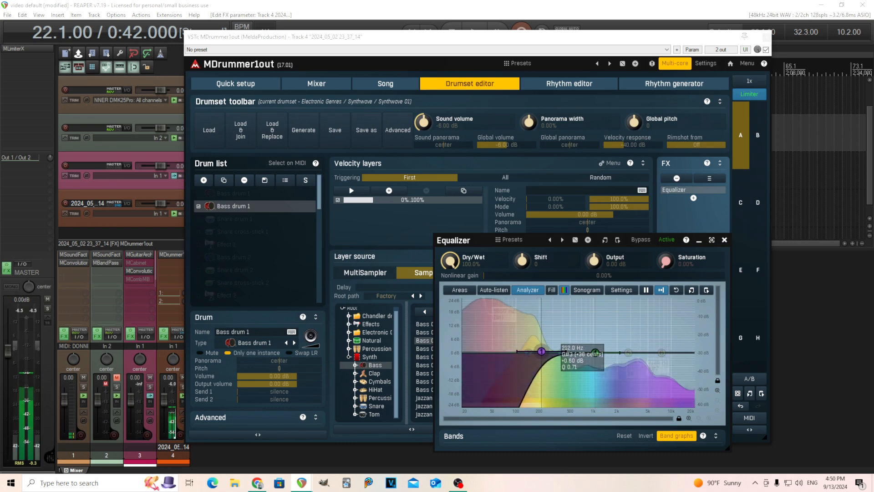
left_click_drag(596, 261, 595, 259)
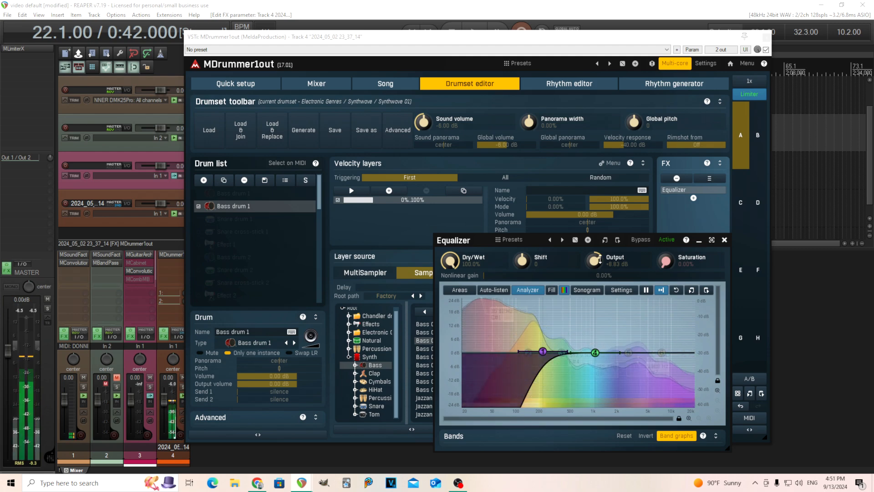
left_click(724, 240)
left_click(569, 84)
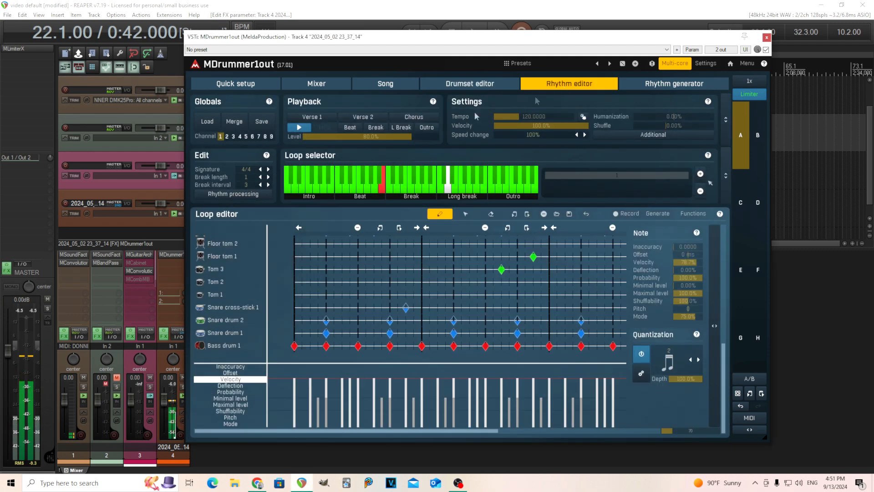
left_click(494, 85)
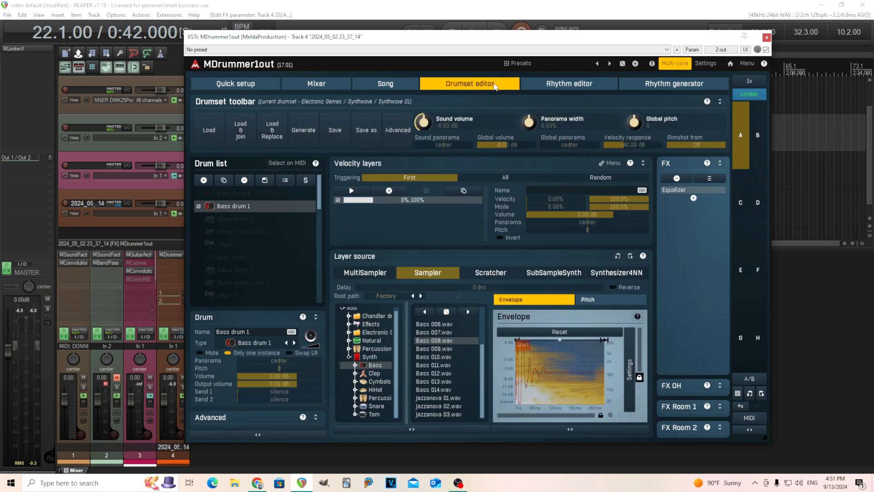
Move the solo from the second bass drum to the original Bass drum 1 and play the rhythm.
left_click(224, 207)
left_click(306, 183)
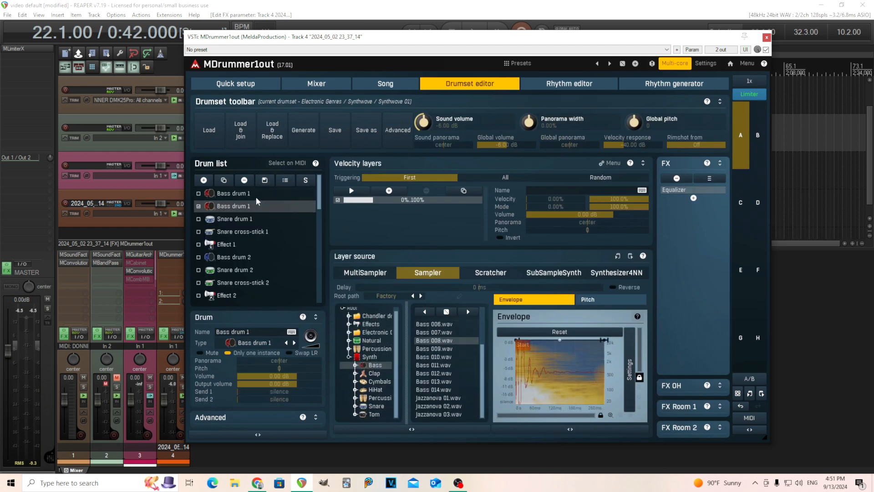
left_click(252, 194)
left_click(307, 183)
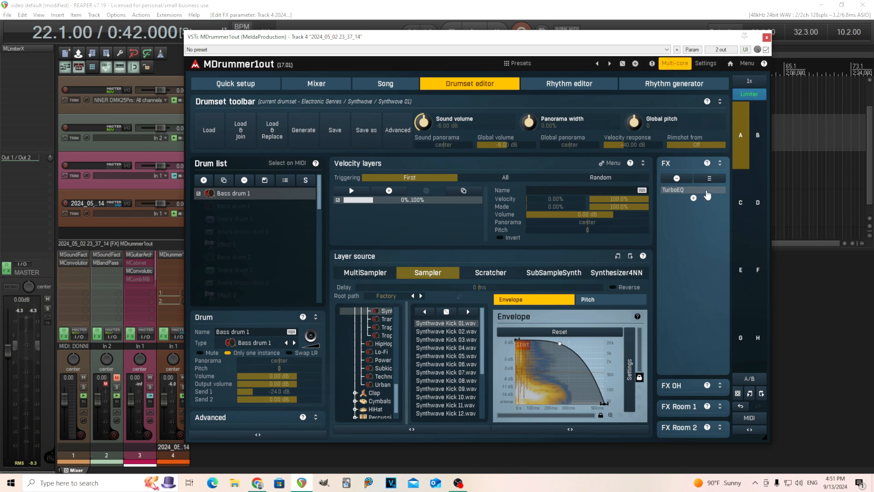
left_click(565, 85)
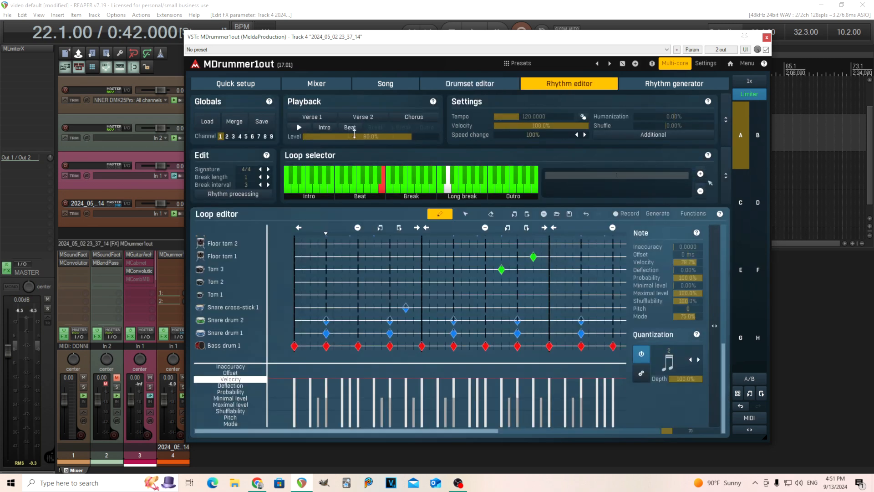
left_click(475, 86)
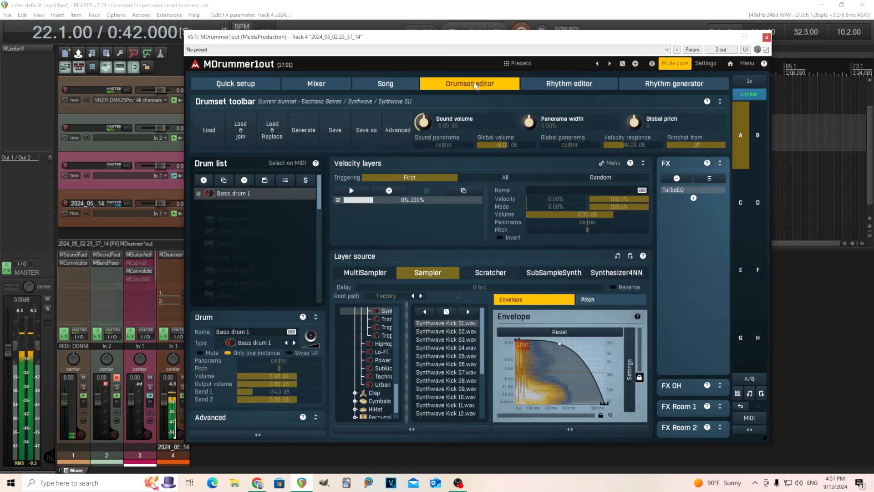
Set the low-pass filter of the original bass drum's TurboEQ to 2846 Hz and close the effect.
left_click(678, 189)
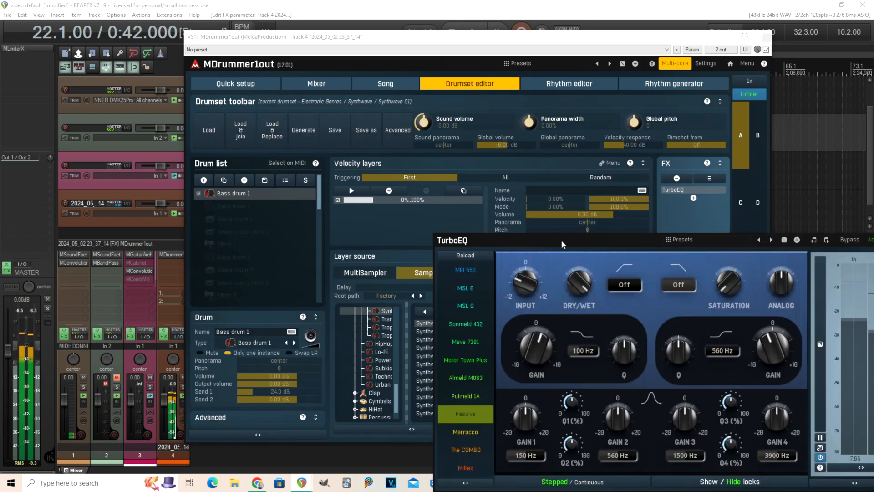
left_click_drag(561, 240, 393, 138)
left_click_drag(517, 184, 517, 221)
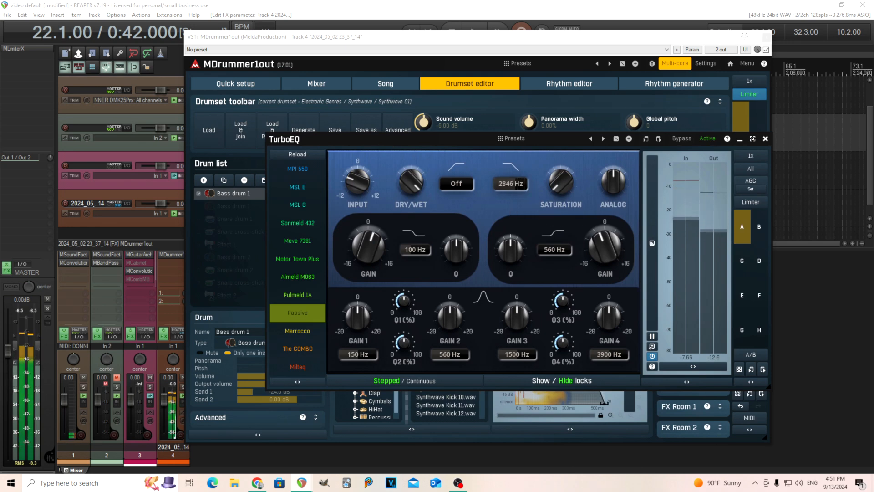
left_click(766, 138)
Switch the solo back and forth between the two bass drums to compare them, leaving the second one soloed.
left_click(247, 207)
left_click(306, 184)
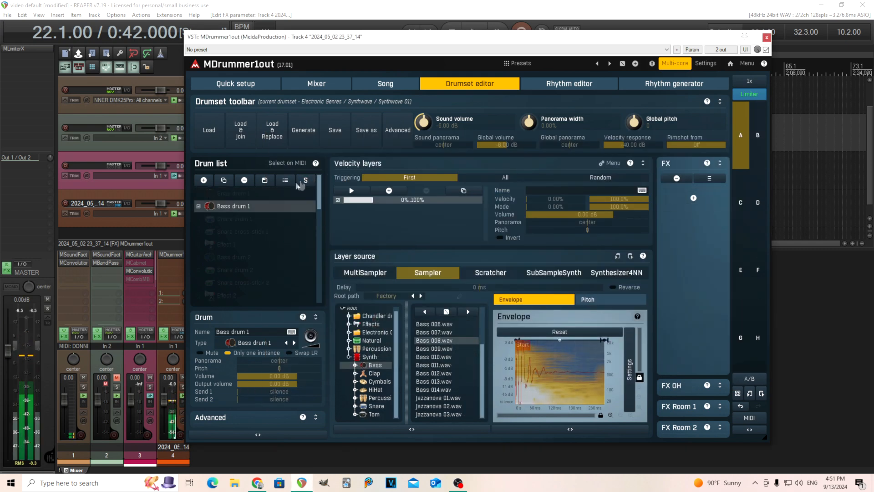
left_click(306, 181)
left_click(306, 184)
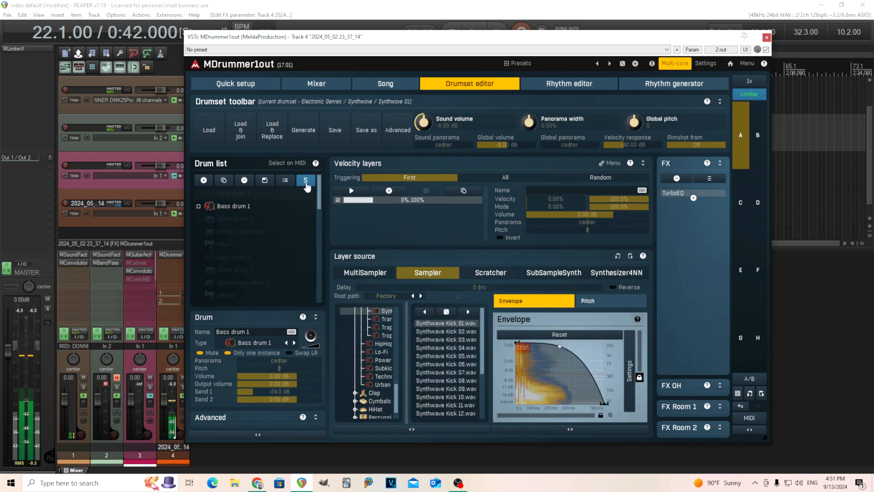
left_click(307, 182)
left_click(309, 184)
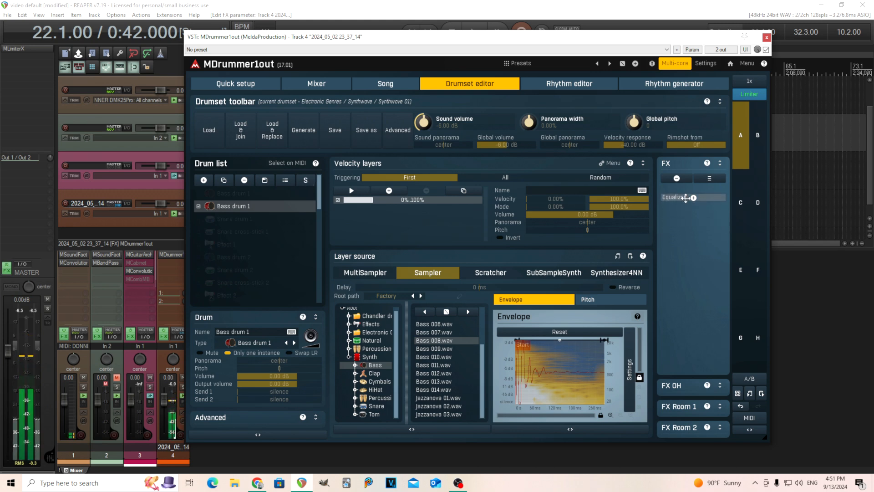
Lower the output of the second bass drum's Equalizer to about -12.3 dB and stop the rhythm playback.
left_click(693, 191)
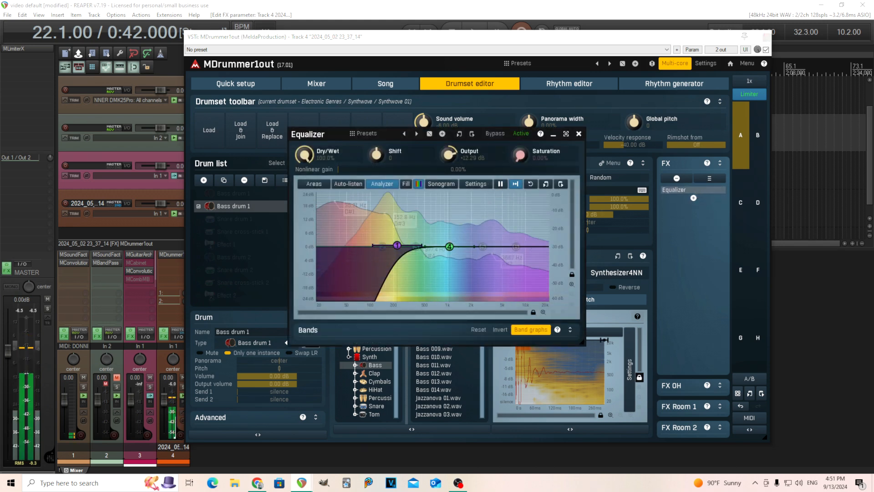
left_click(579, 133)
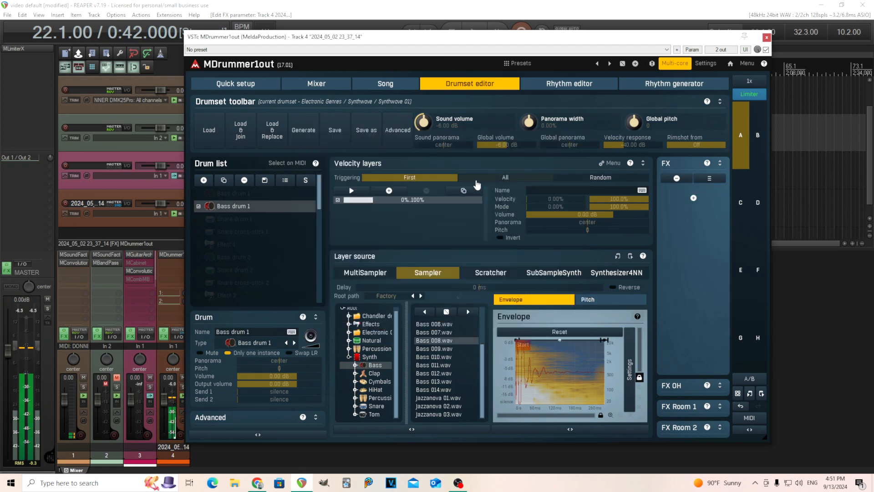
left_click(563, 87)
left_click(299, 128)
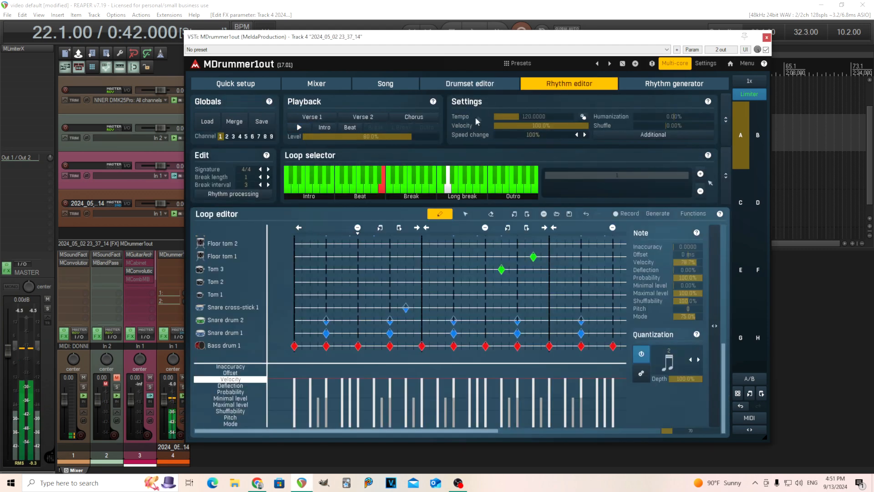
Clear the solo on the second bass drum and play the rhythm with the whole drumset.
left_click(482, 88)
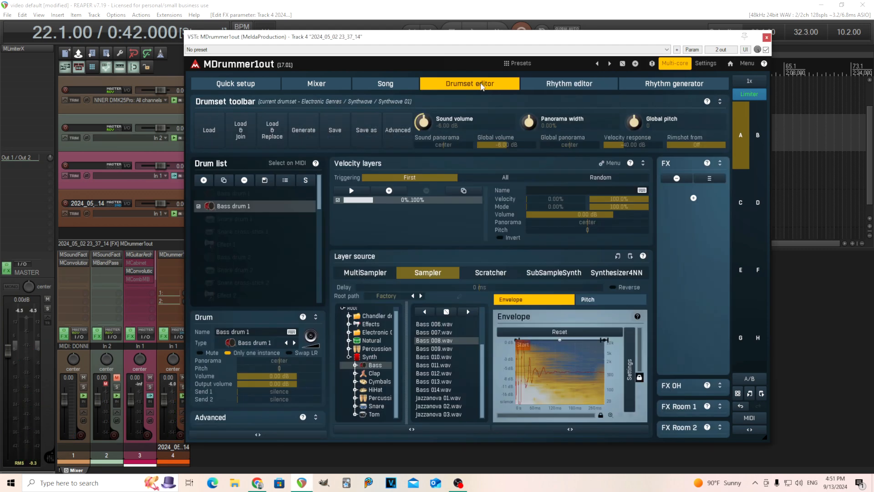
left_click(304, 182)
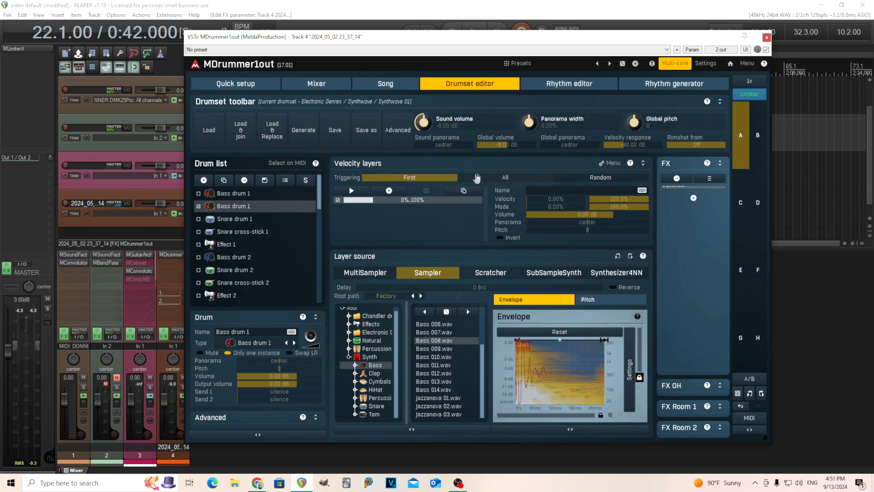
left_click(551, 88)
left_click(299, 128)
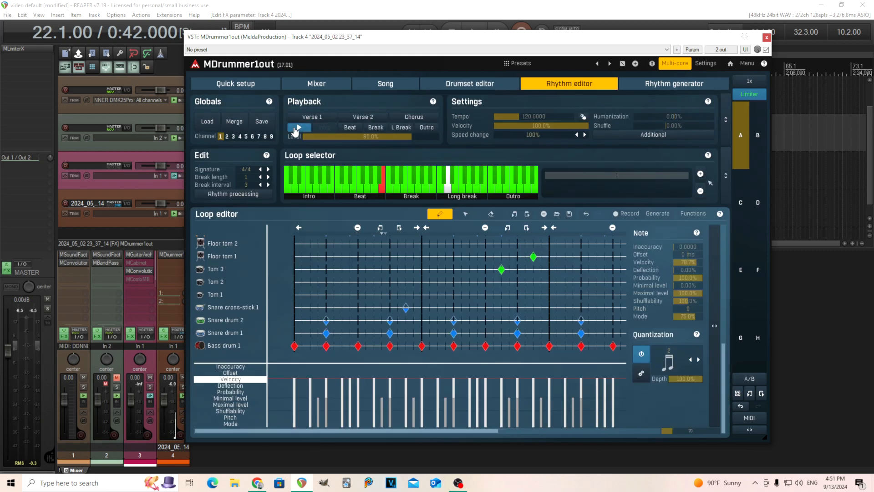
Solo the Bass drum 1 track in the playing loop.
right_click(234, 347)
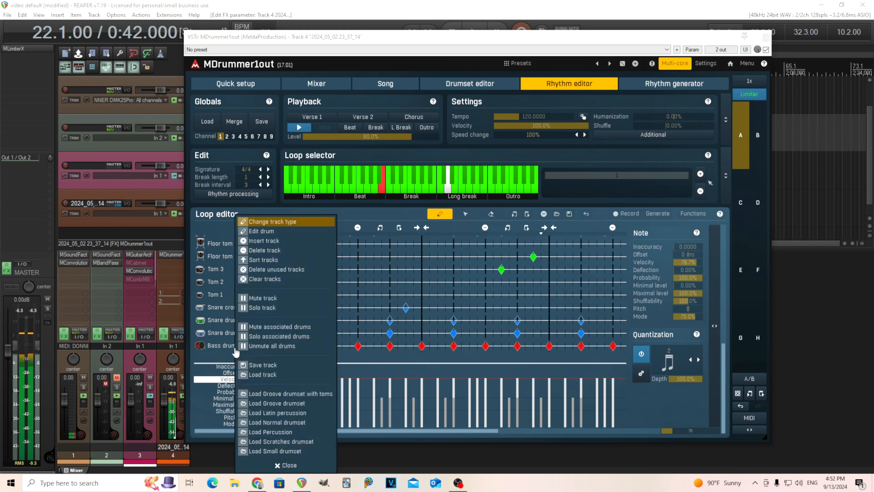
left_click(300, 348)
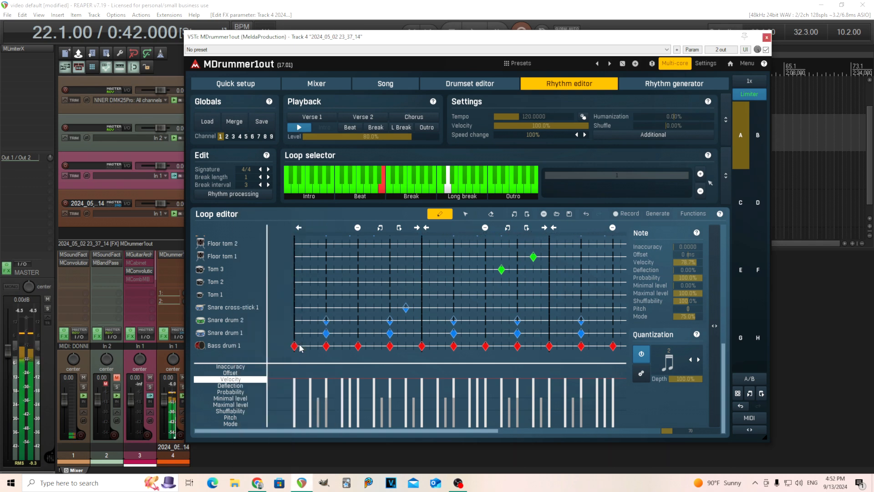
right_click(228, 349)
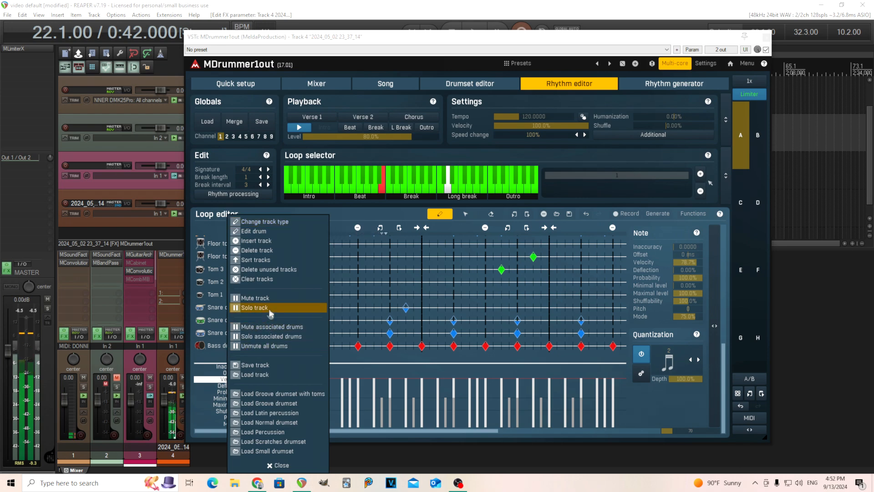
left_click(255, 307)
Mute and unmute the second bass drum to compare the kick with and without its layer, and select the original.
left_click(484, 87)
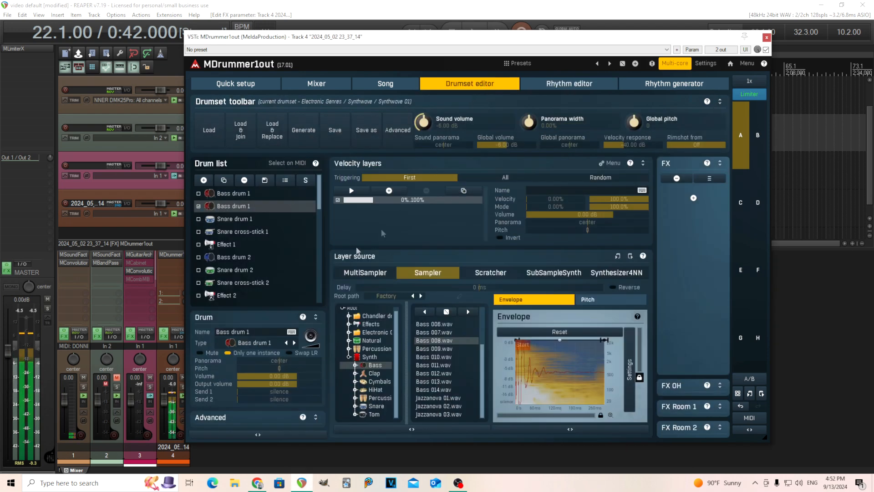
left_click(205, 355)
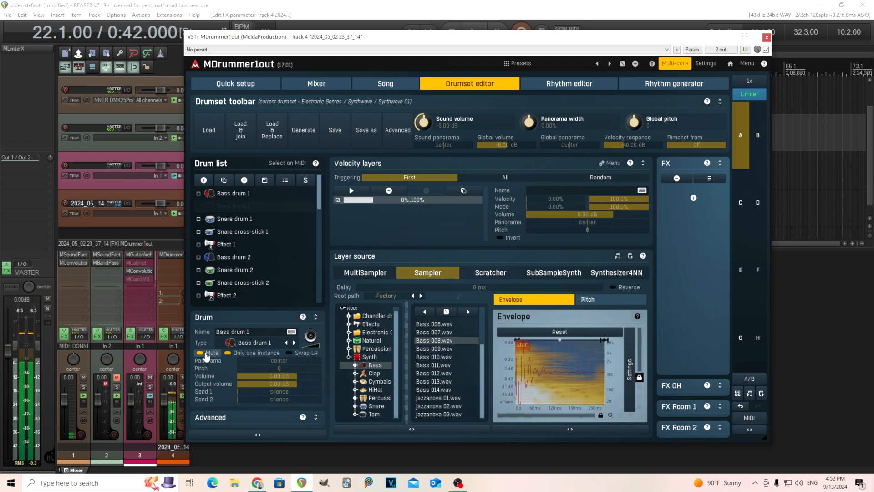
left_click(205, 354)
left_click(243, 195)
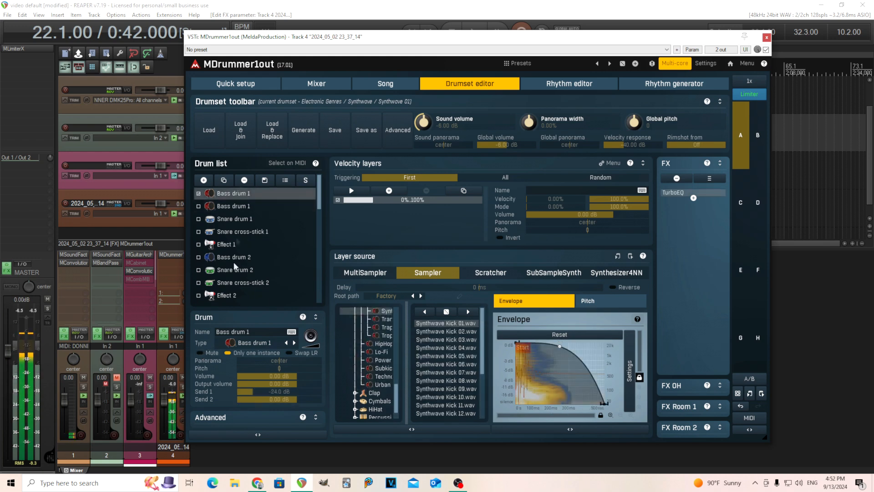
Mute and unmute the original bass drum and then the second bass drum to compare the kick with only one layer.
left_click(207, 353)
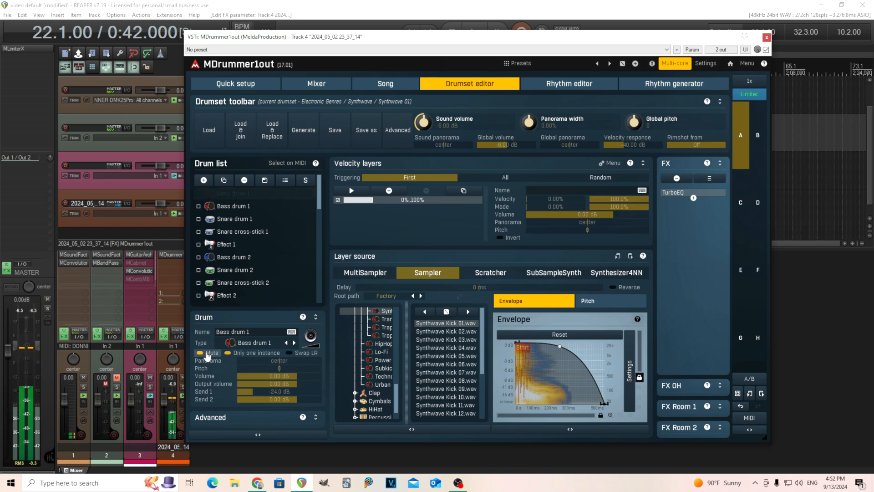
left_click(207, 354)
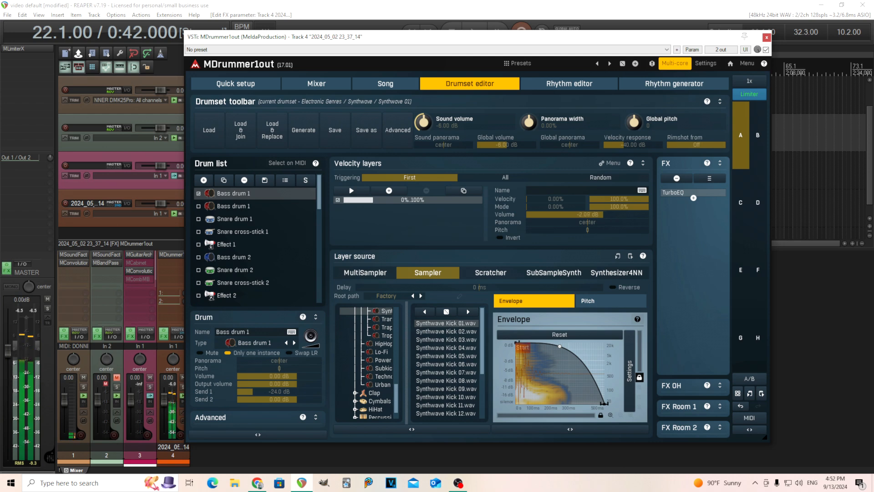
left_click(258, 209)
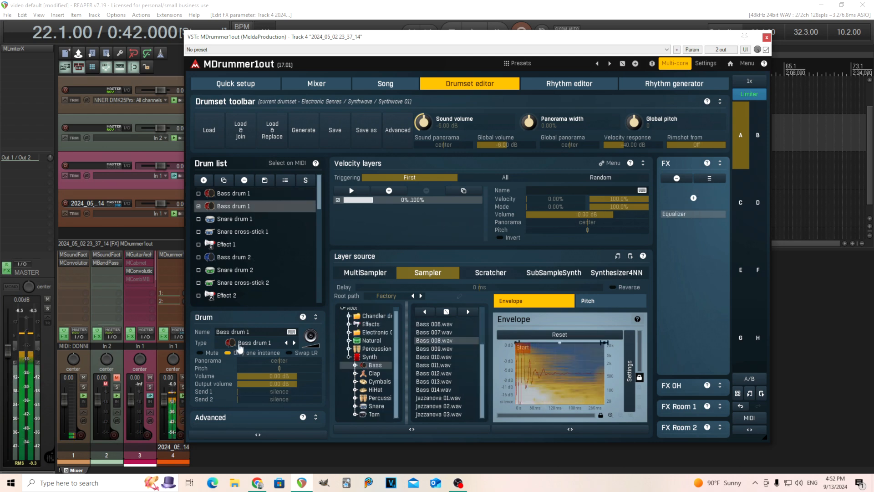
left_click(210, 353)
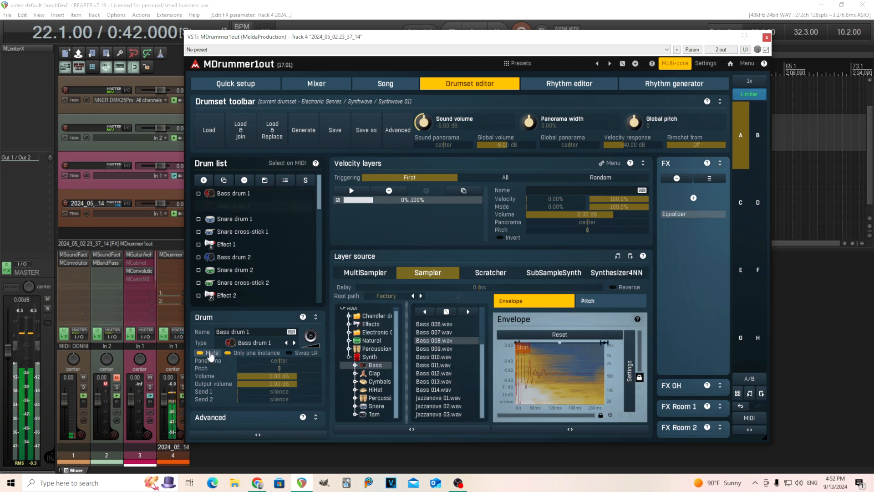
left_click(211, 353)
Boost the second bass drum's Equalizer by about 4.4 dB around 3174 Hz and stop the rhythm playback.
left_click_drag(693, 214, 693, 195)
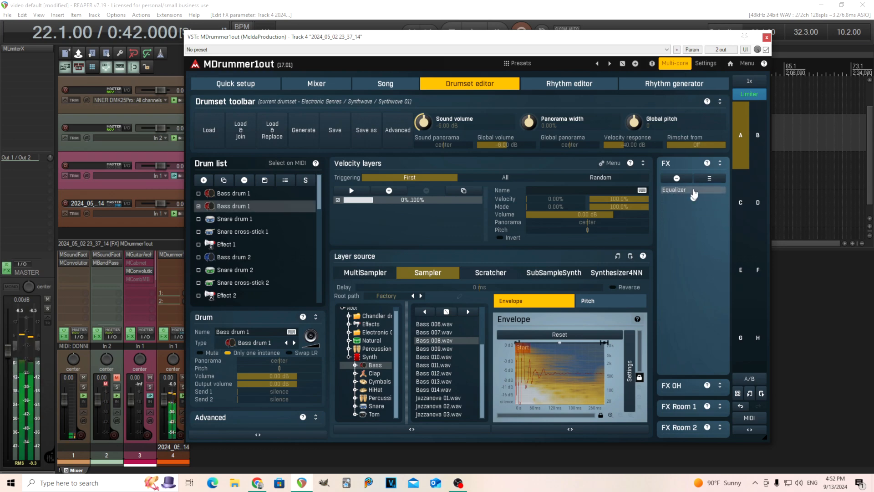
left_click(693, 191)
left_click_drag(450, 247, 488, 237)
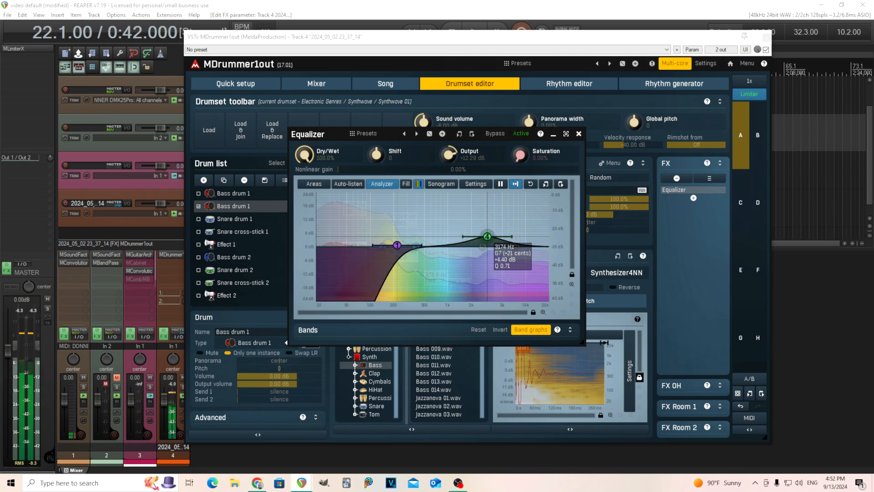
left_click(579, 133)
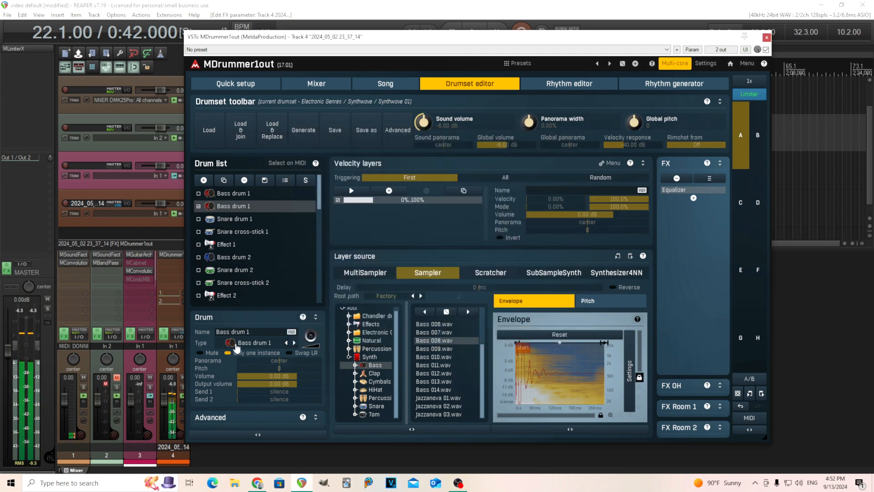
left_click(594, 86)
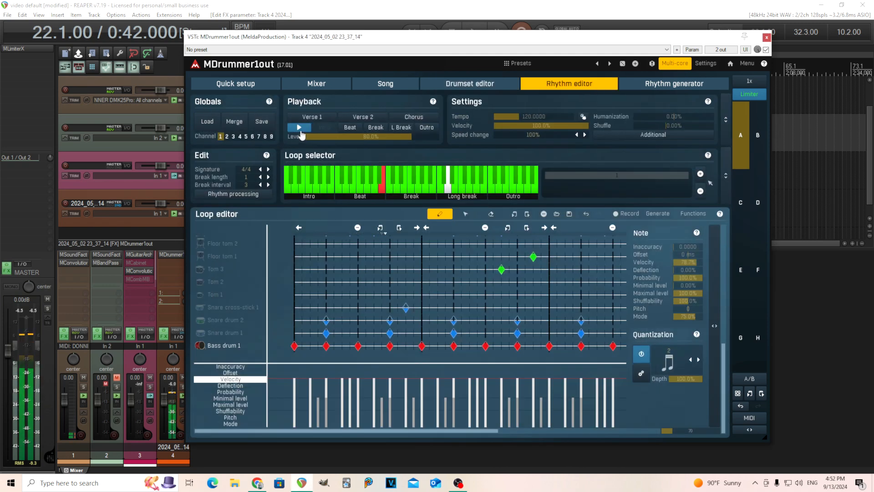
left_click(300, 131)
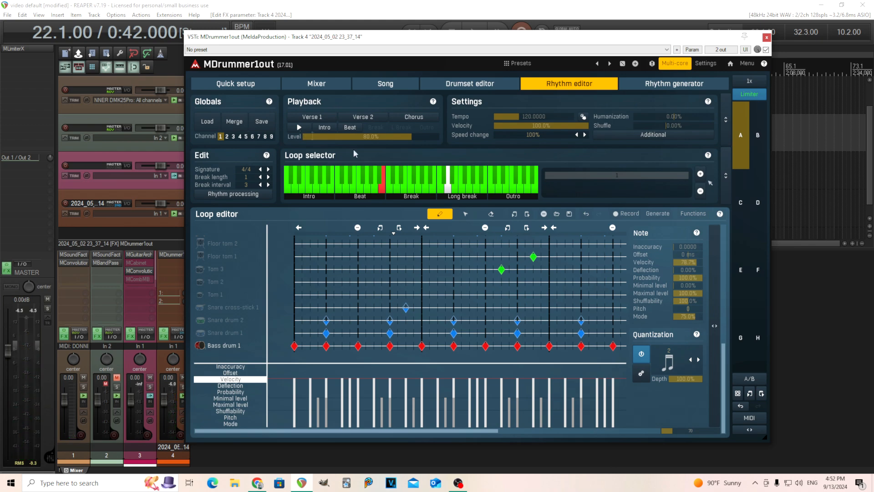
Select the original bass drum, display the Bass & Snare channels in the mixer and audition the second bass drum there.
left_click(494, 86)
left_click(250, 198)
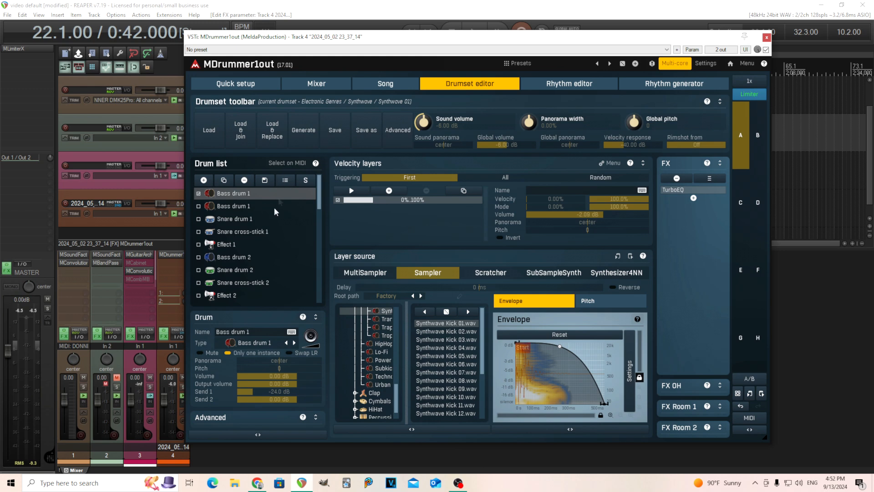
left_click(316, 83)
left_click_drag(542, 433, 150, 419)
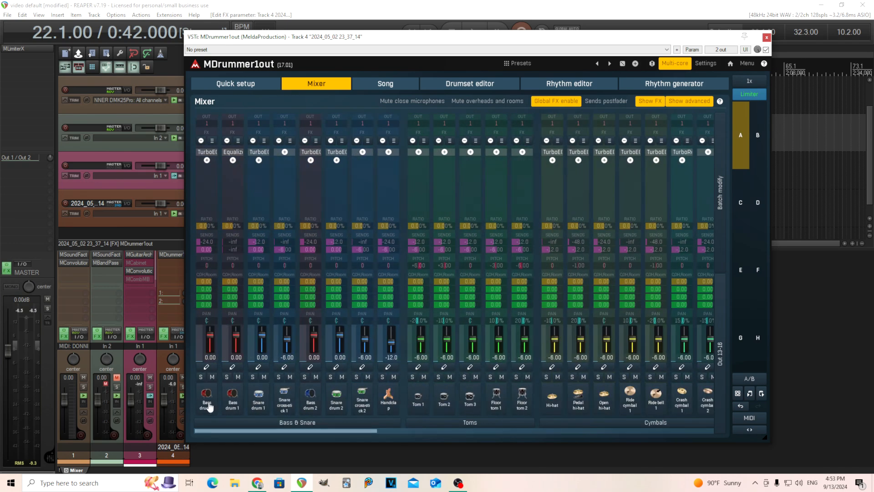
left_click(232, 399)
Try lowering the volume of all bass drums together to about -11.4 dB with batch modify, and reset it.
left_click(723, 221)
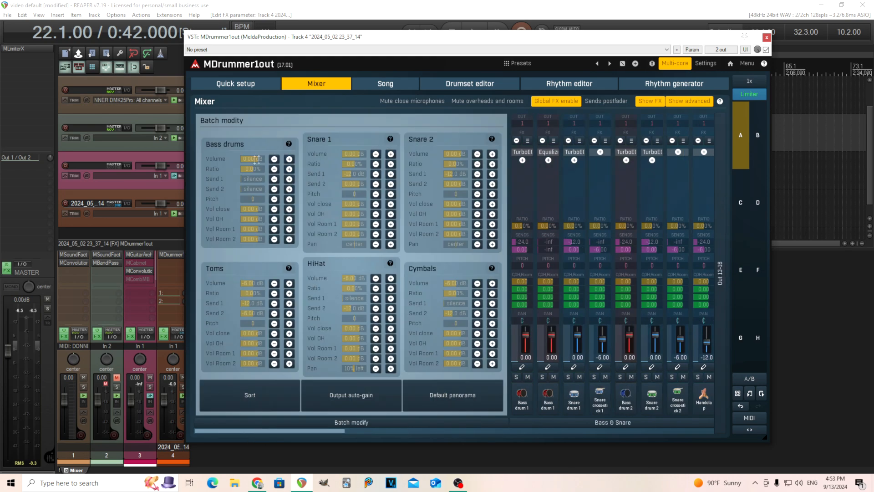
left_click_drag(263, 160, 263, 187)
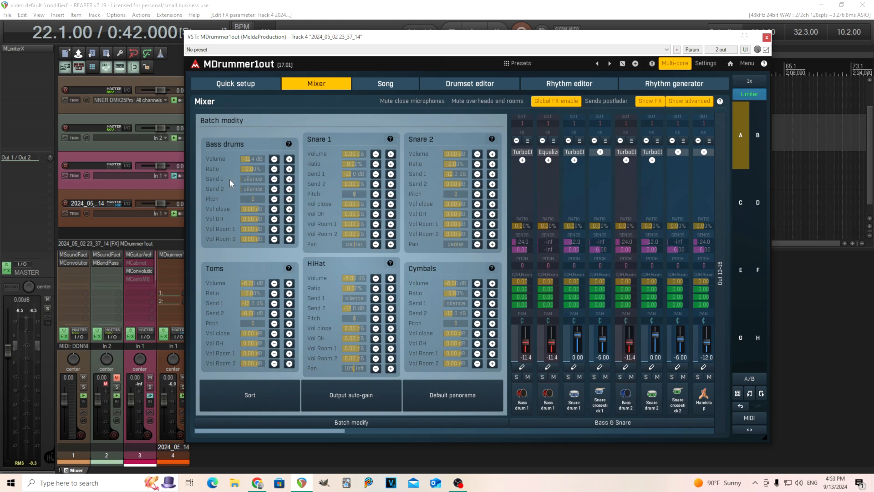
double_click(254, 161)
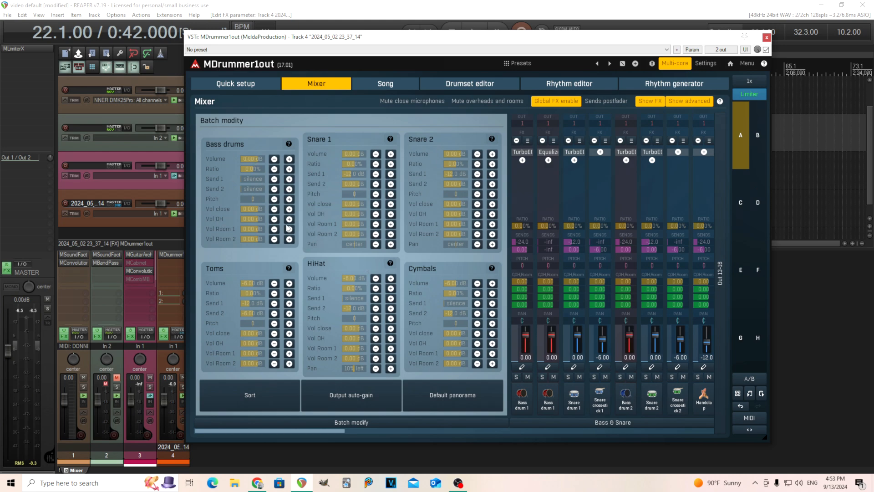
left_click(396, 428)
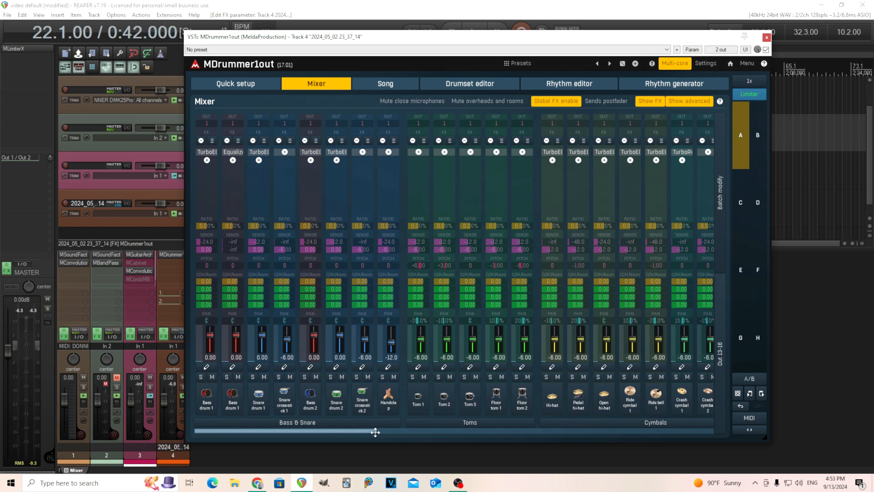
Examine the output options of the original bass drum and the mixer's bus, send and output channels with their effects.
left_click(214, 122)
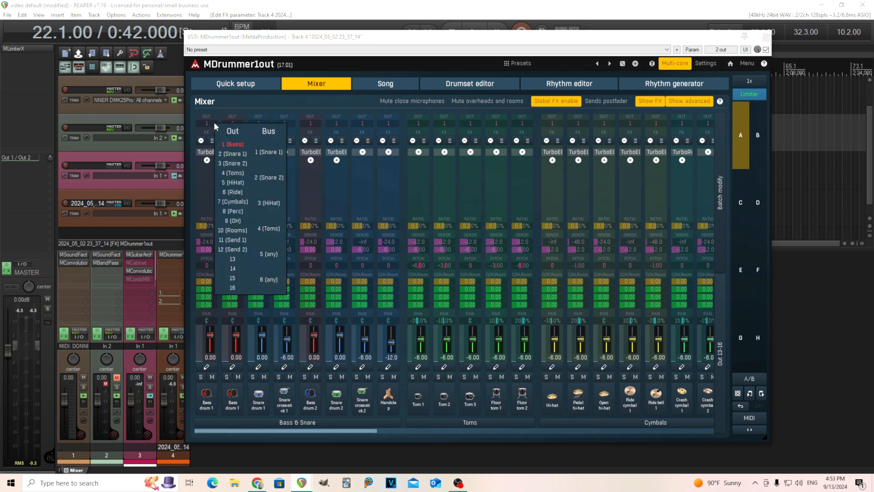
left_click(224, 113)
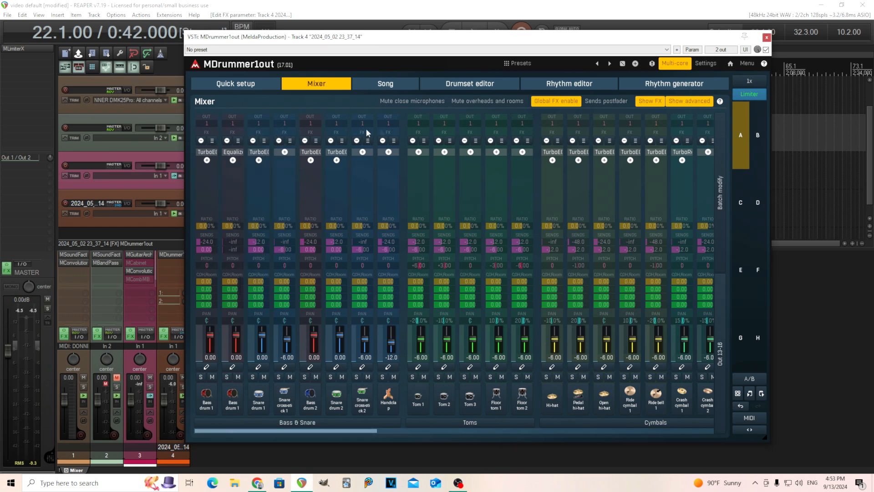
left_click_drag(375, 430, 587, 431)
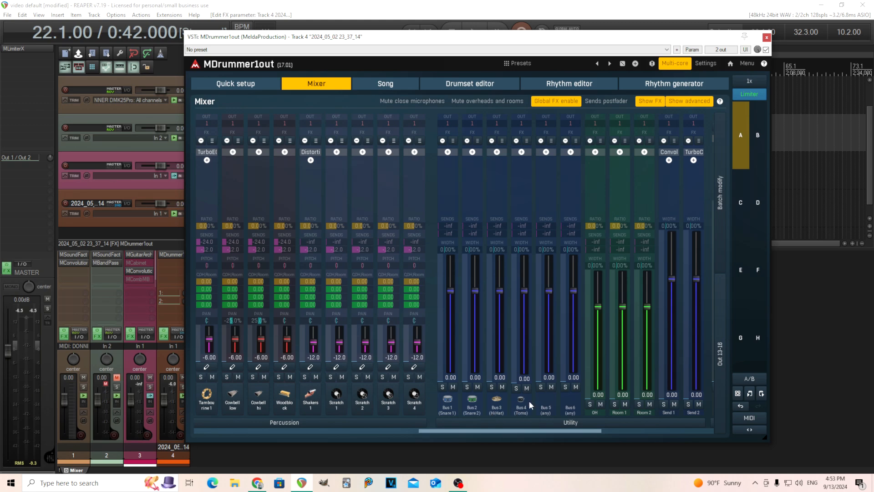
left_click_drag(537, 433, 668, 435)
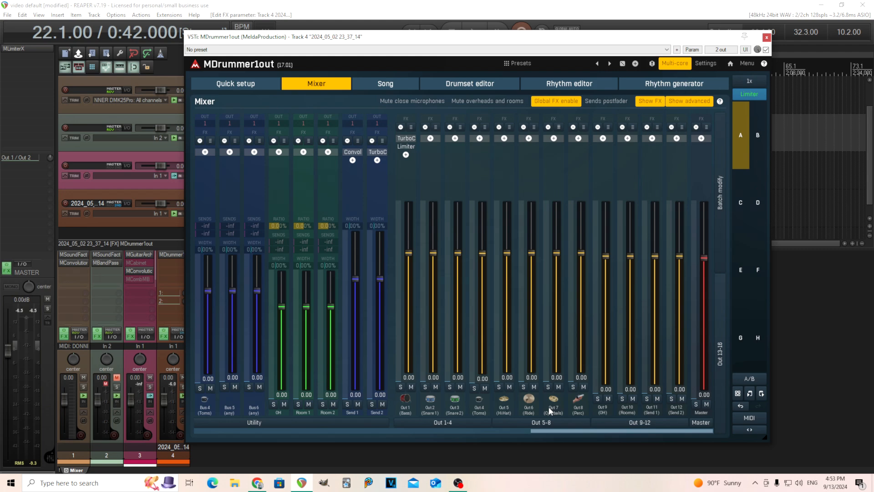
left_click_drag(277, 44, 370, 52)
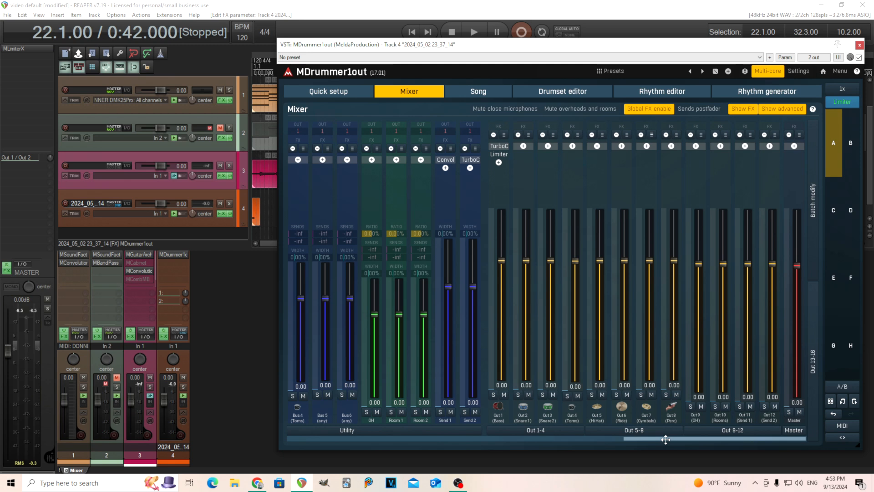
left_click(502, 151)
left_click(500, 148)
left_click(499, 155)
Route the original bass drum to output 1 (Bass) and Snare drum 1 to output 2 (Snare 1).
left_click_drag(690, 439, 340, 435)
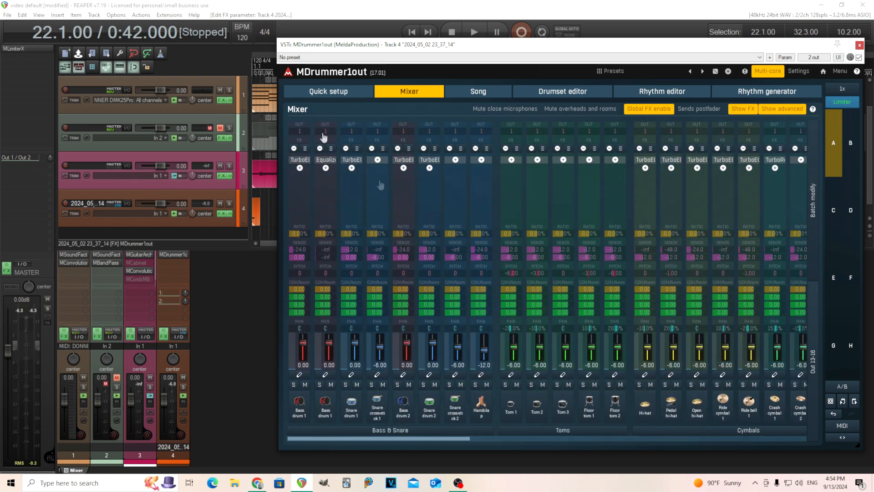
left_click(300, 133)
left_click(323, 157)
left_click(350, 133)
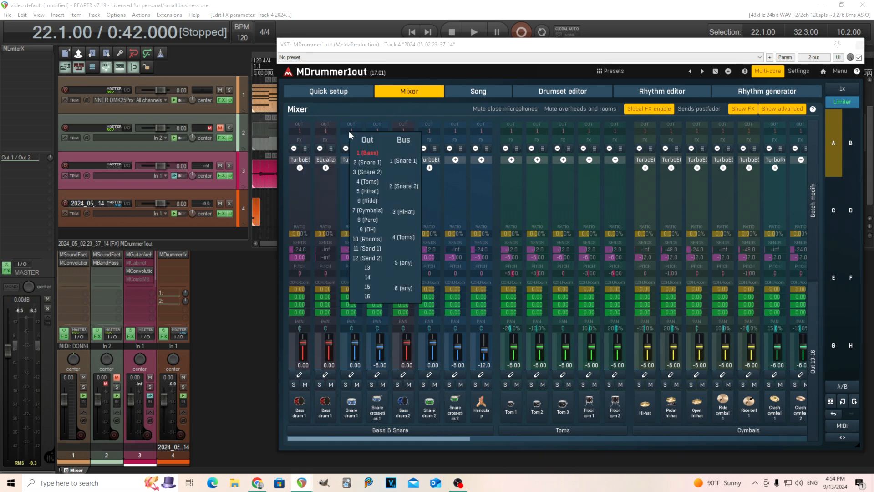
left_click(381, 170)
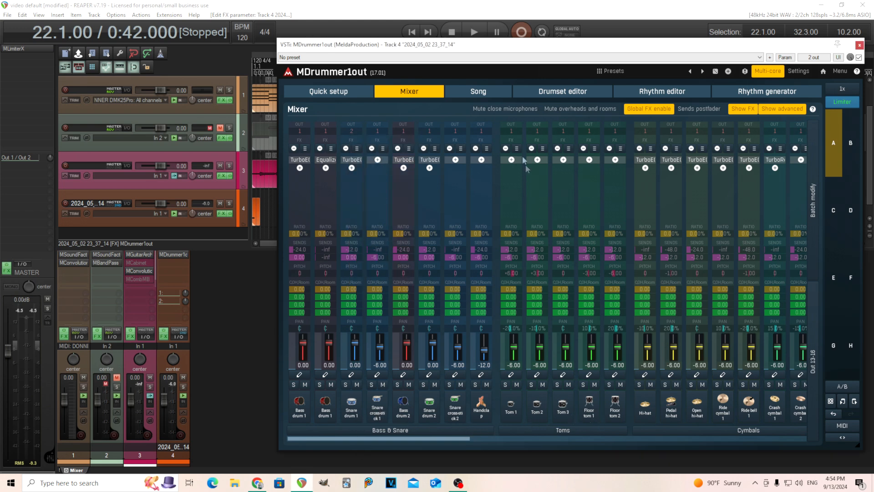
Route Tom 1 and Tom 2 to output 4 (Toms).
left_click(510, 131)
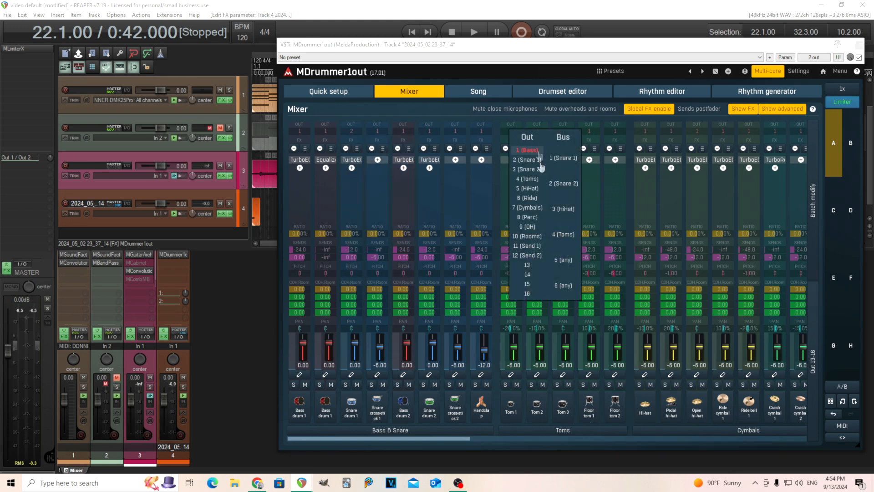
left_click(528, 179)
left_click(538, 131)
left_click(556, 187)
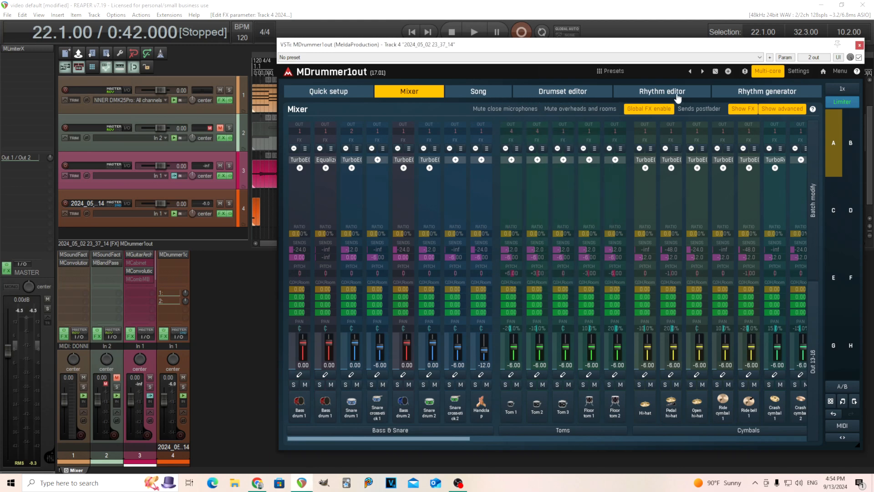
Assign all drums of the drumset to the default output channels.
left_click(560, 98)
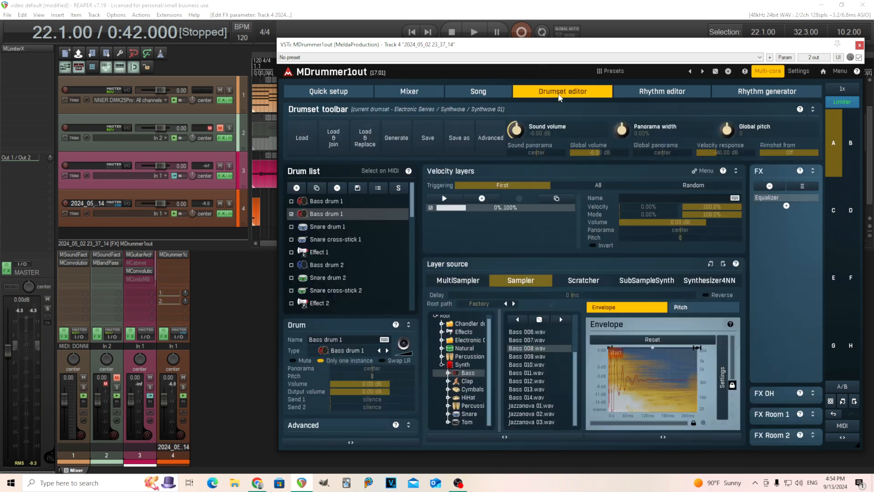
left_click(496, 142)
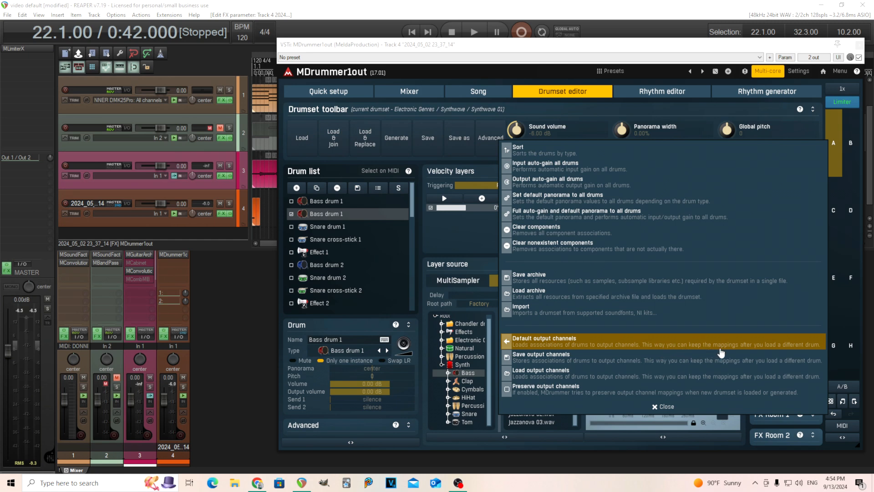
left_click(648, 347)
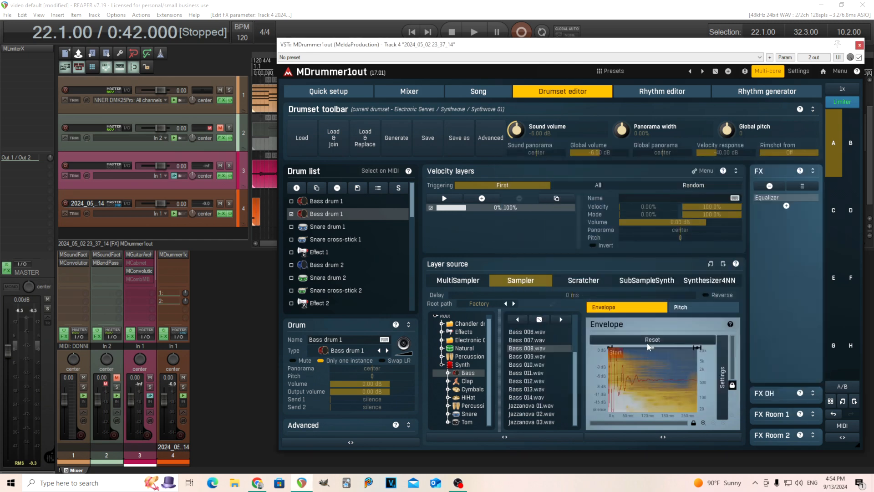
Examine the output assignments across the mixer channels and audition both Bass drum 1 layers.
left_click(410, 92)
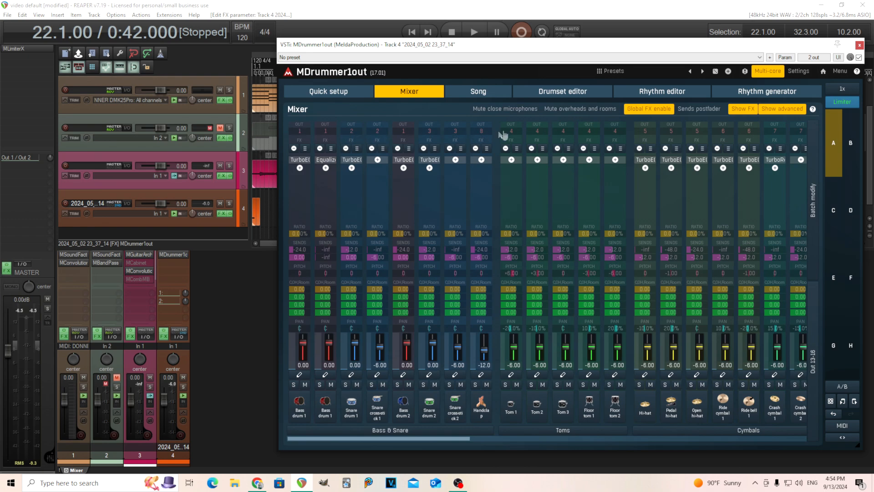
left_click_drag(434, 438, 776, 428)
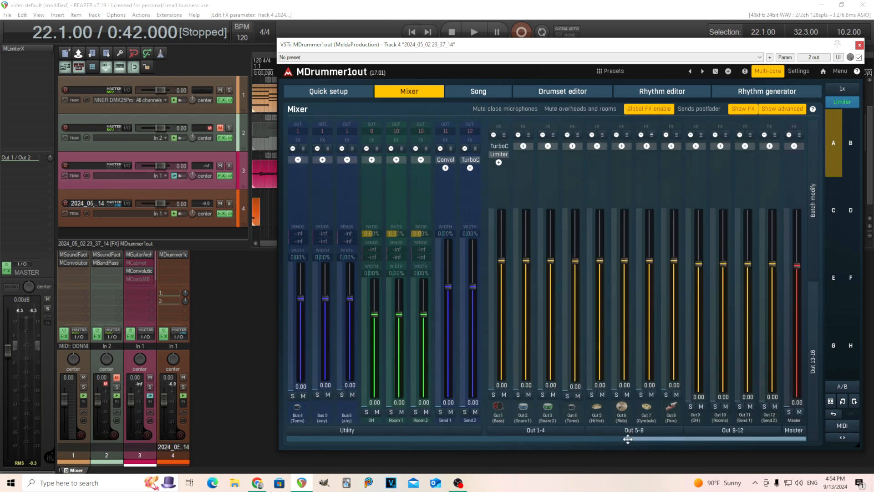
left_click_drag(629, 437, 248, 434)
left_click(298, 409)
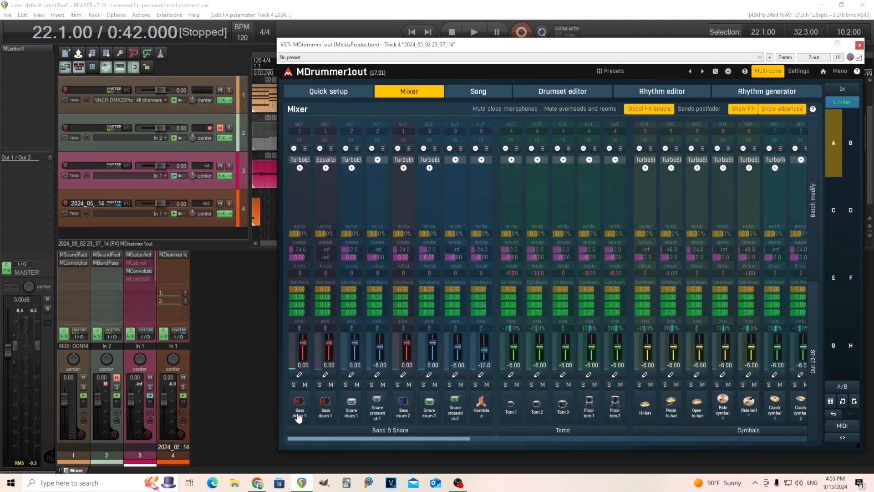
left_click(323, 410)
left_click(324, 401)
left_click(324, 399)
left_click_drag(459, 439, 708, 426)
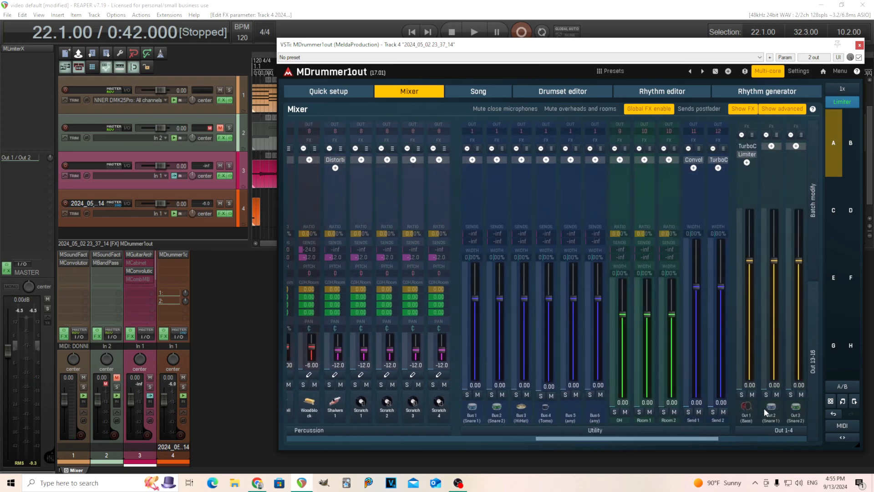
Start the rhythm playback and watch the channel levels in the mixer.
left_click(638, 96)
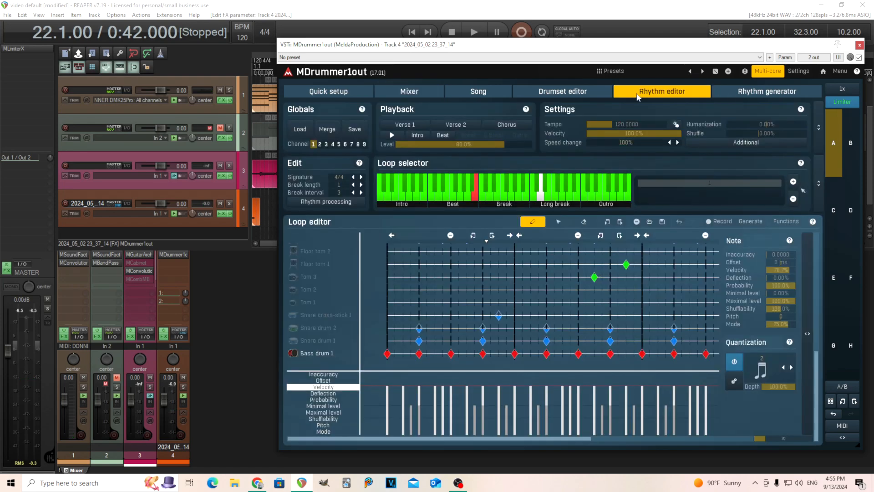
left_click(391, 135)
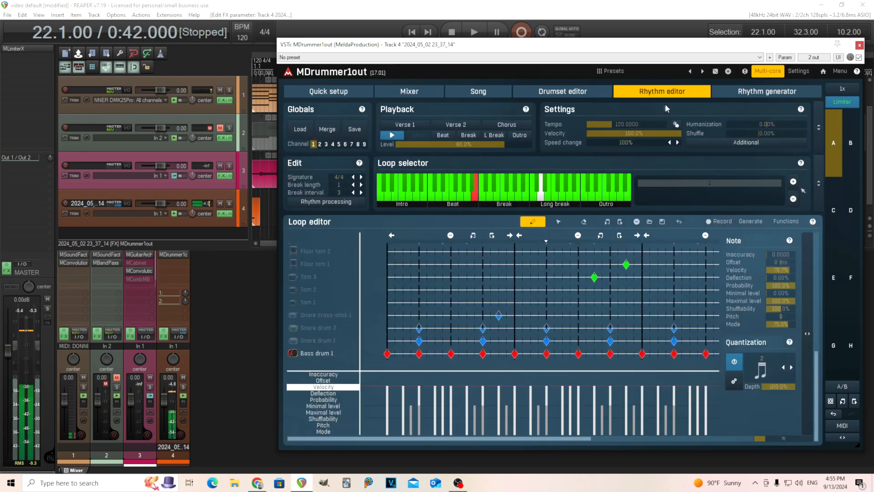
left_click(579, 96)
left_click(410, 92)
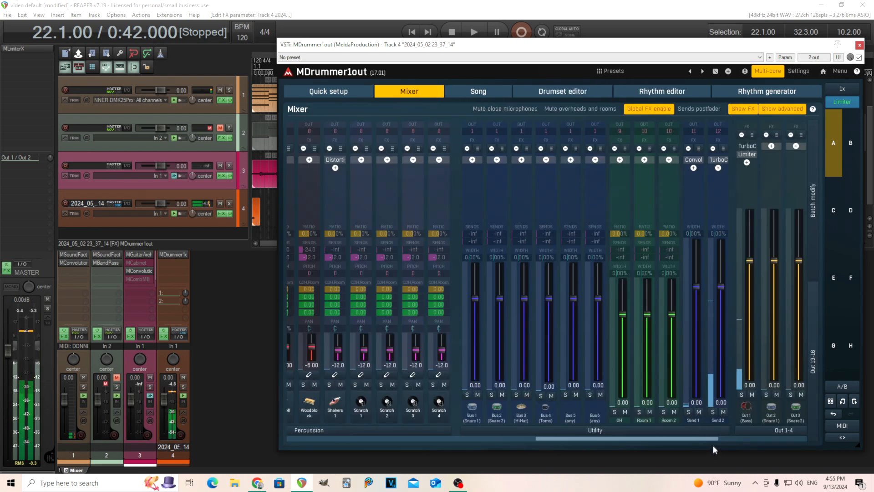
Solo the output 1 (Bass) channel in the mixer so only the bass drum group is heard.
scroll(711, 442, "right", 4)
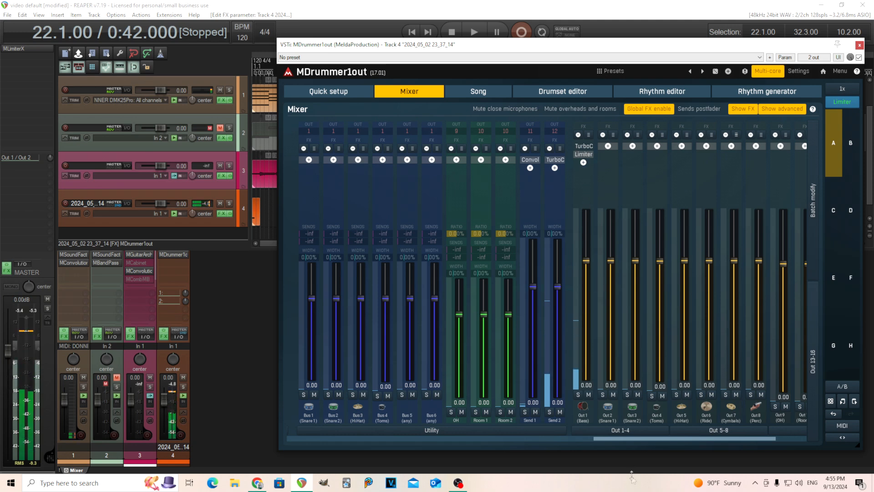
left_click(578, 394)
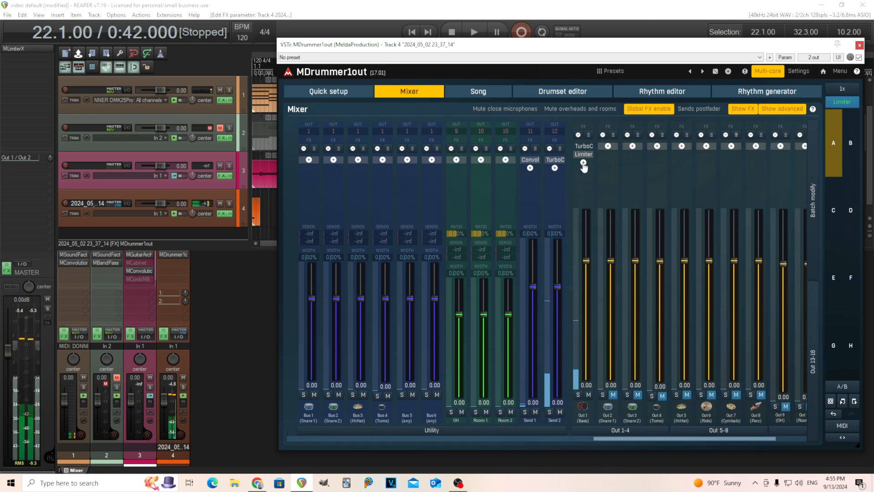
Reset the first Bass drum 1 channel's level to 0 dB and lower the second Bass drum 1 channel to -3 dB.
left_click_drag(638, 439, 262, 423)
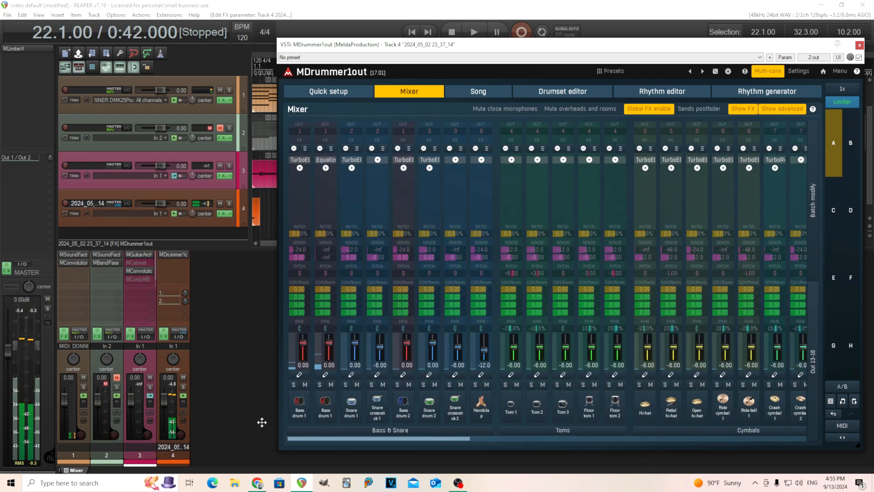
left_click_drag(301, 342, 302, 340)
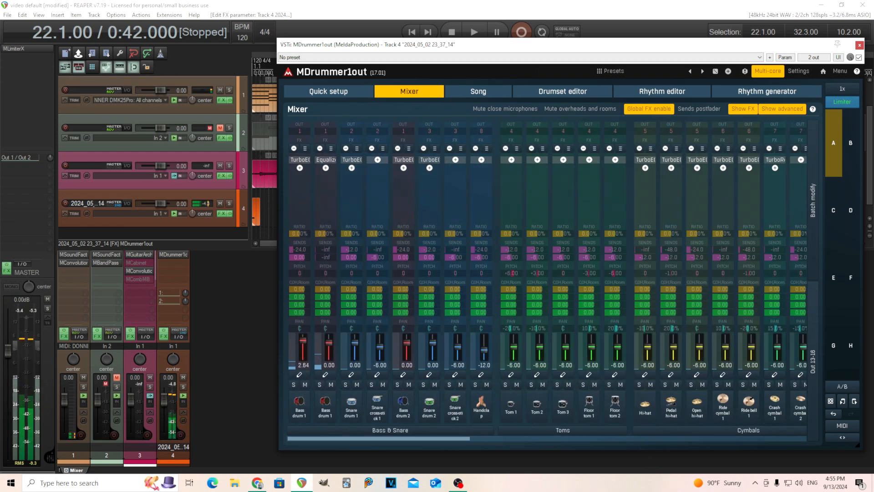
left_click_drag(302, 340, 303, 344)
double_click(303, 344)
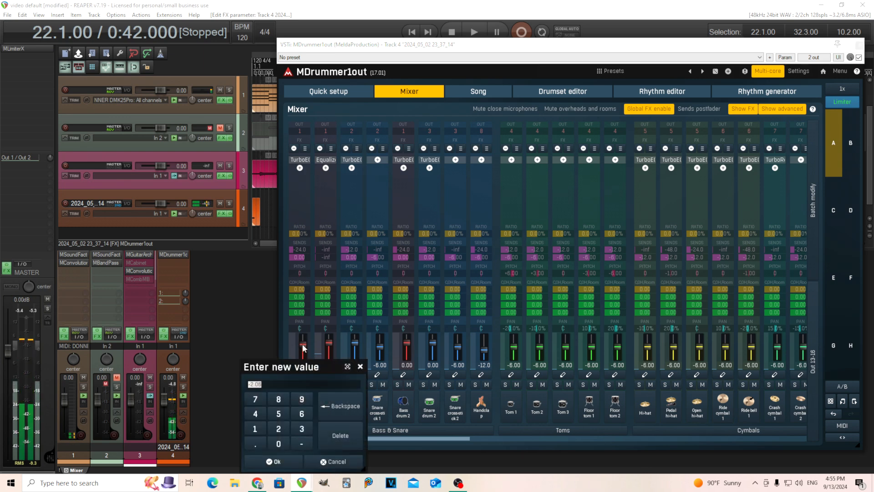
left_click(279, 444)
key("Return")
left_click_drag(330, 345, 330, 347)
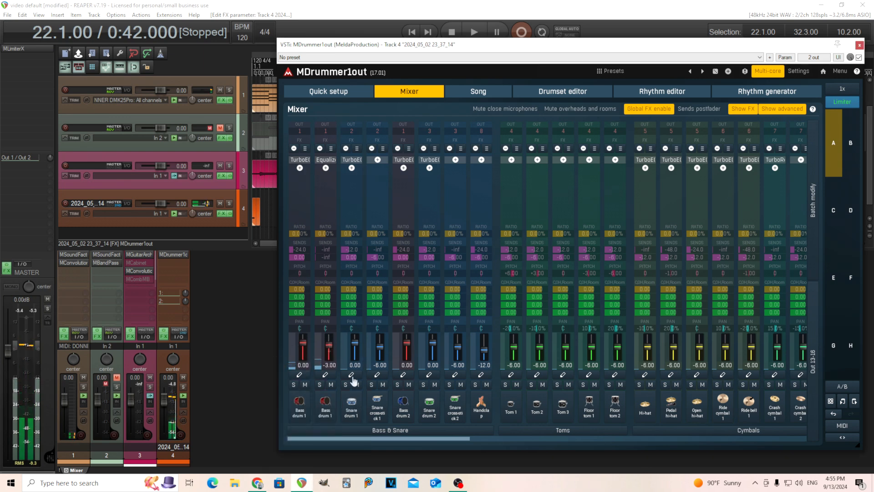
Stop the rhythm playback and return to the mixer's output channels.
left_click_drag(459, 438, 834, 413)
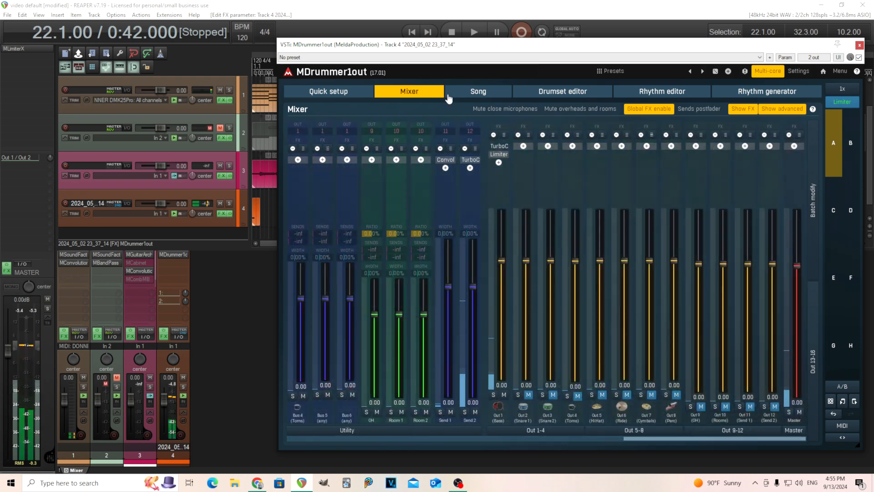
left_click(692, 91)
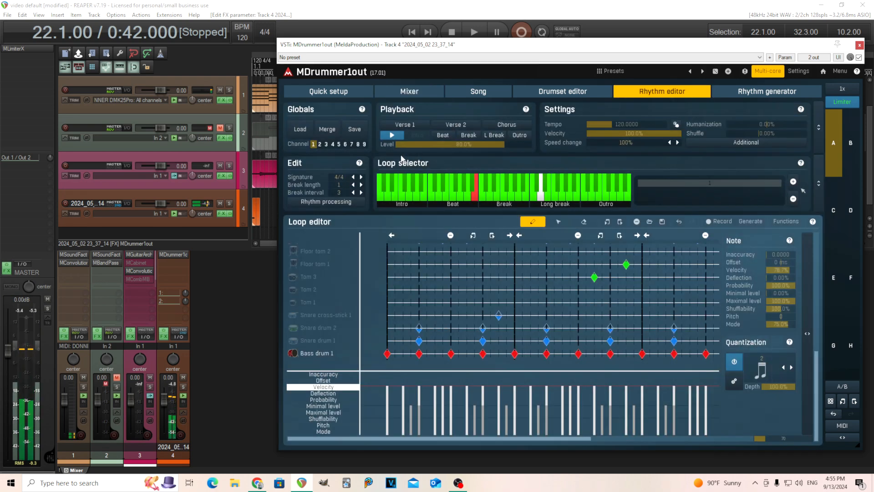
left_click(563, 91)
left_click(412, 92)
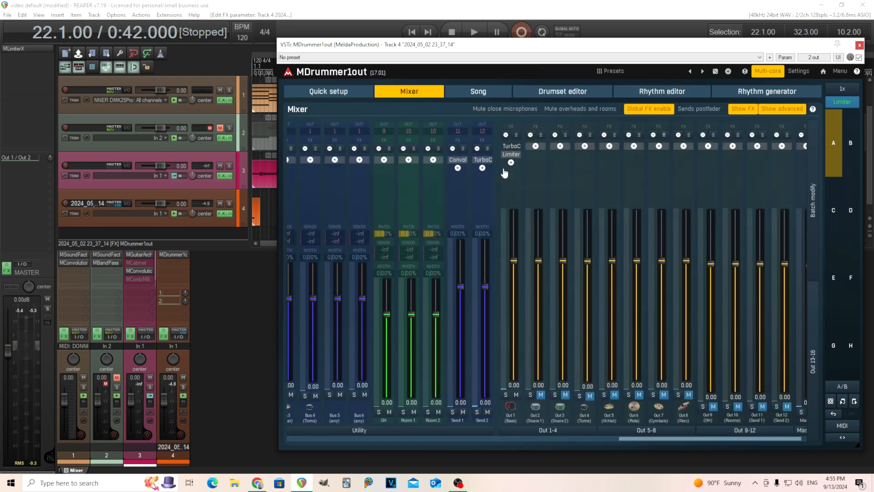
Inspect the settings of the TurboComp and Limiter effects on output 1 (Bass).
left_click(512, 146)
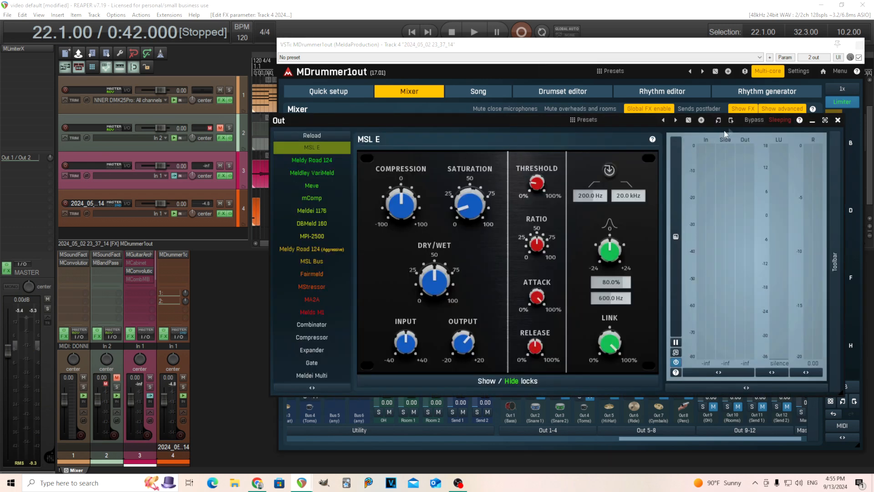
left_click(838, 120)
left_click(512, 154)
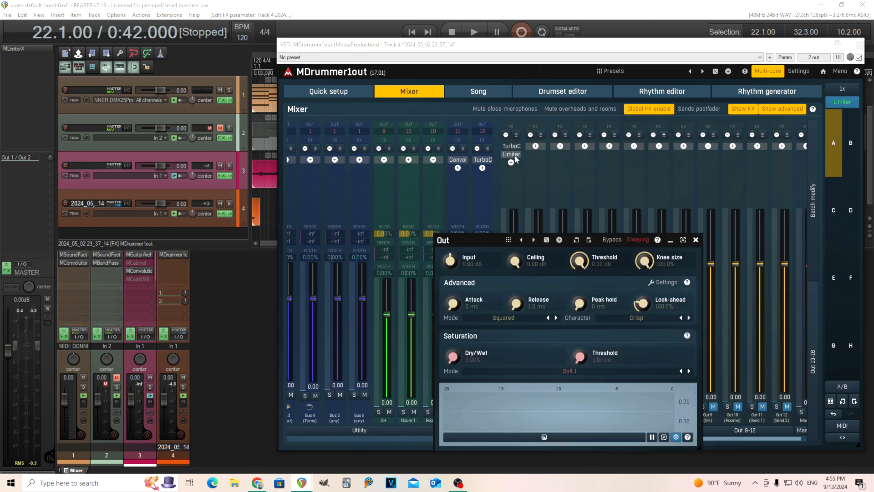
left_click(696, 240)
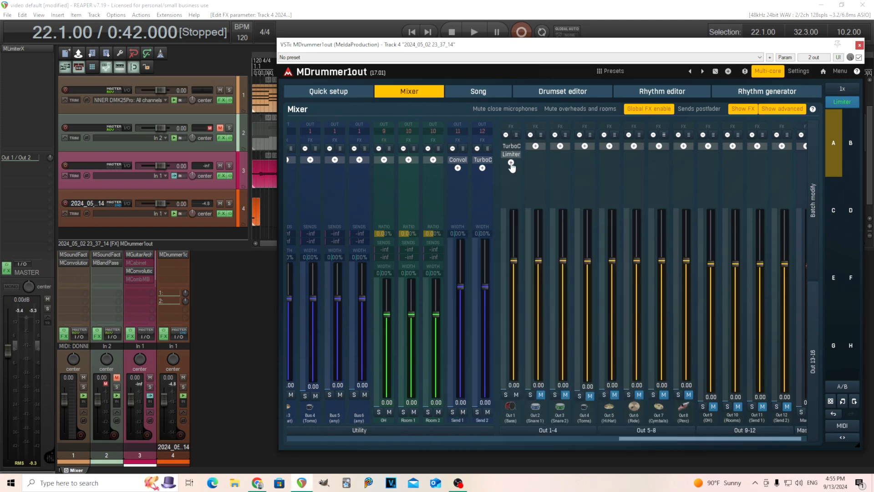
Add a Saturator to output 1 (Bass) and, with the rhythm playing, set its input to +12.67 dB and output to -12.67 dB.
left_click(511, 163)
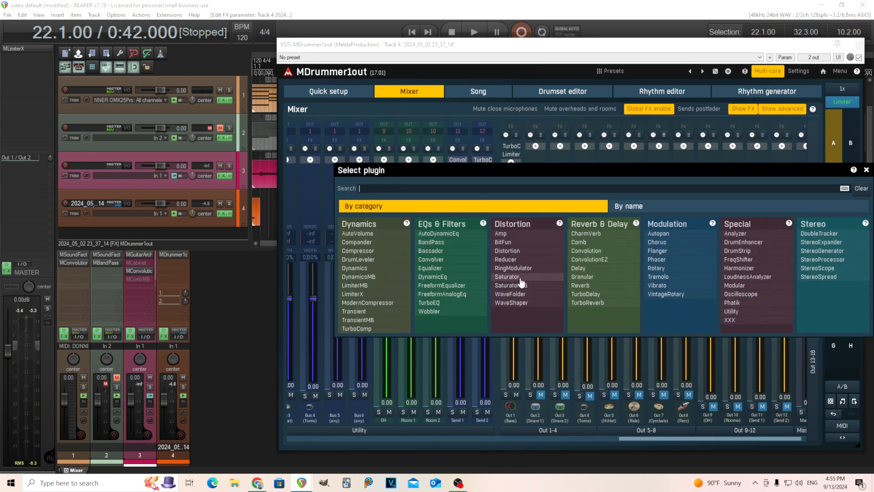
left_click(507, 276)
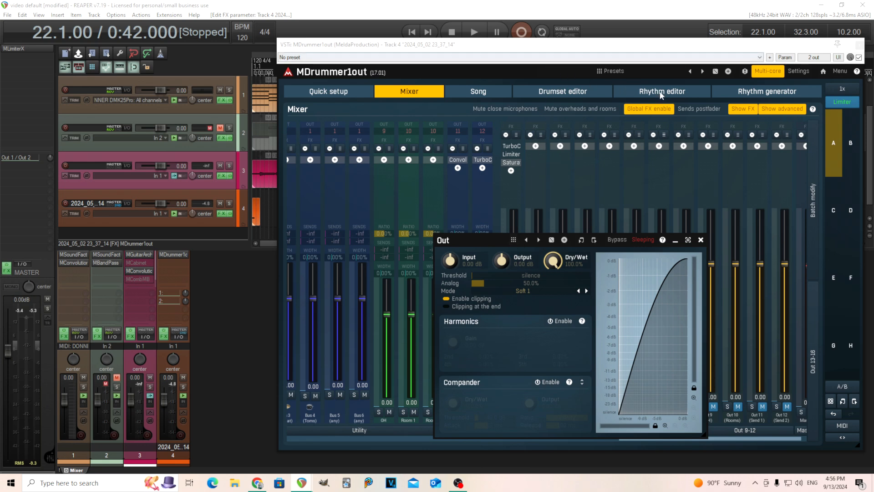
left_click(661, 92)
left_click(390, 136)
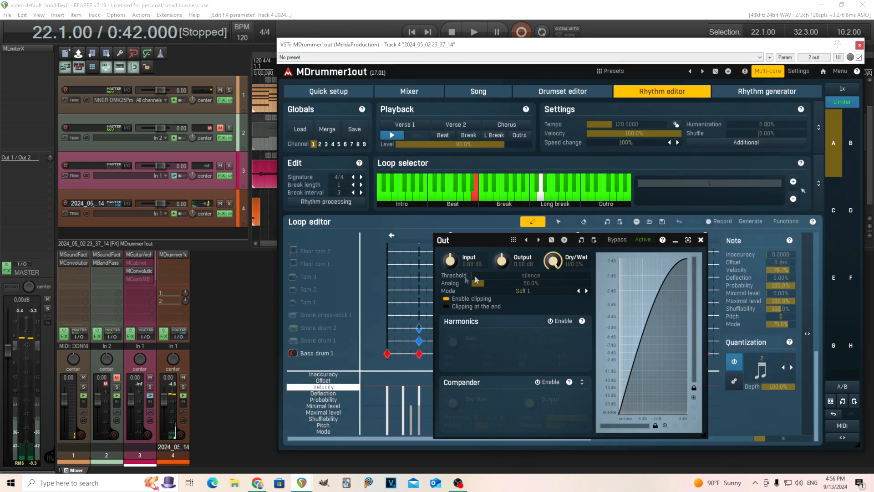
left_click_drag(503, 258, 469, 250)
Reduce the Saturator's dry/wet mix to 50.8% and compare the sound with the effect bypassed and active.
left_click(620, 242)
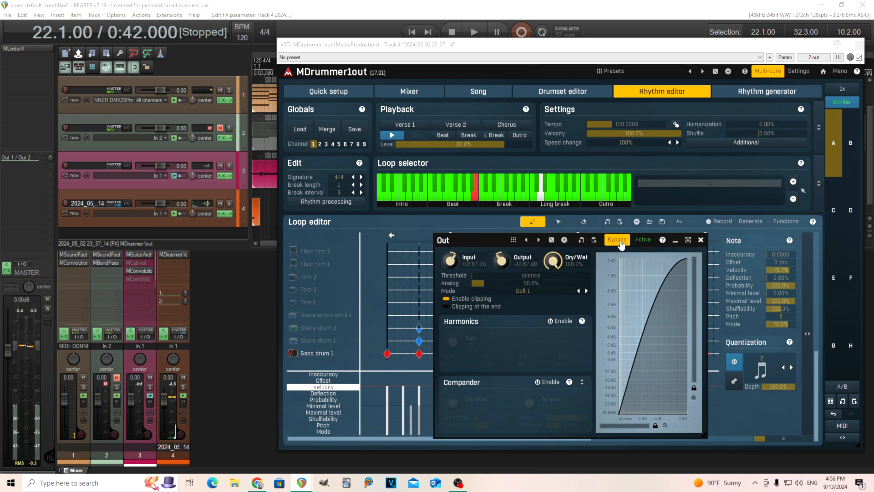
left_click(620, 242)
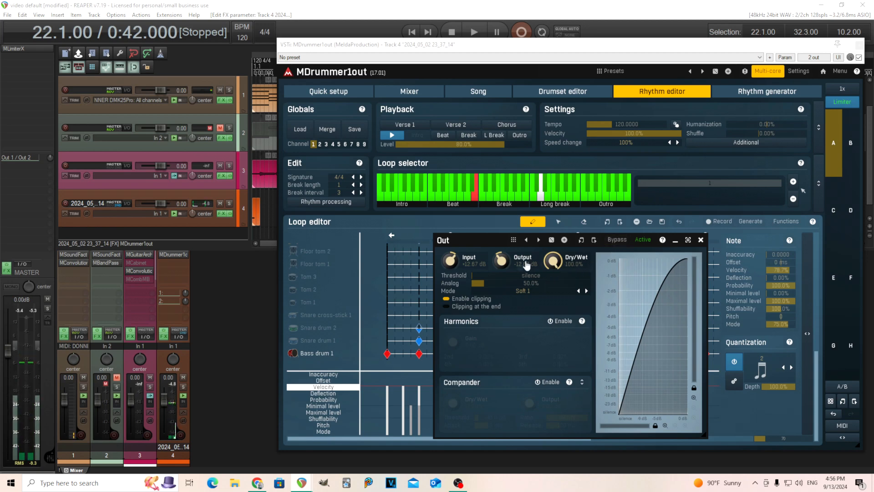
left_click_drag(553, 260, 552, 305)
left_click(625, 245)
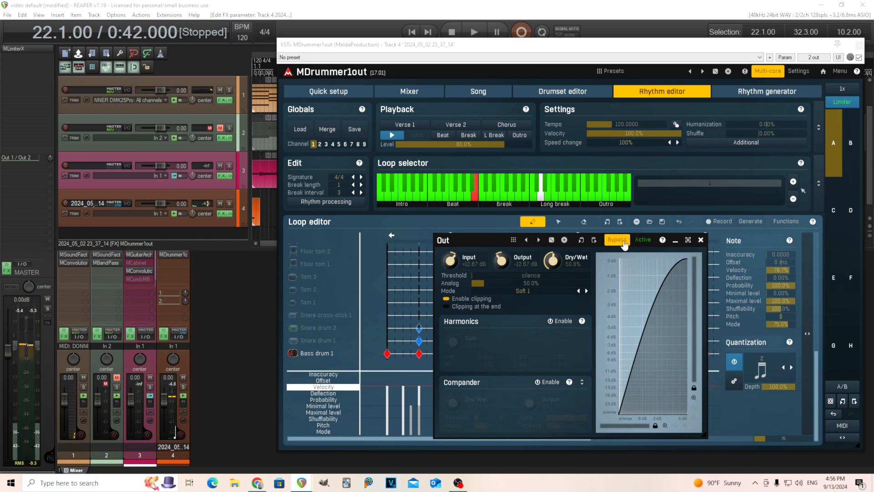
left_click(625, 245)
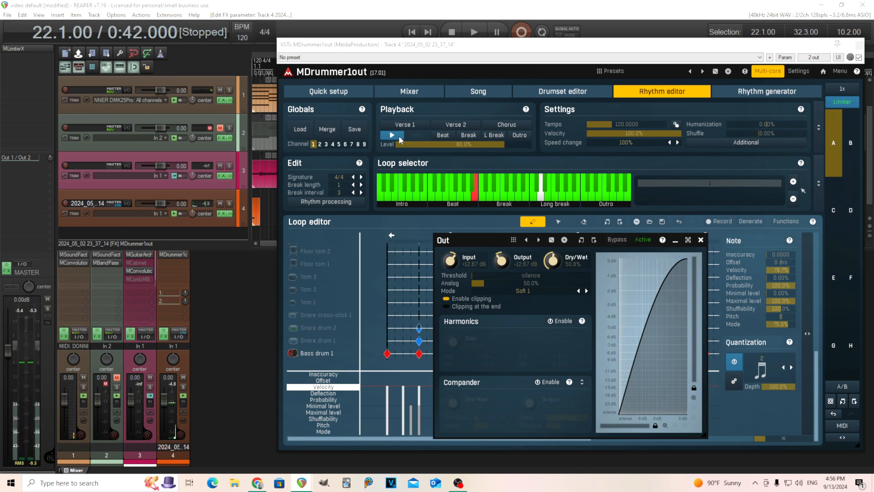
Stop the rhythm playback and close the Saturator settings in the mixer.
left_click(572, 91)
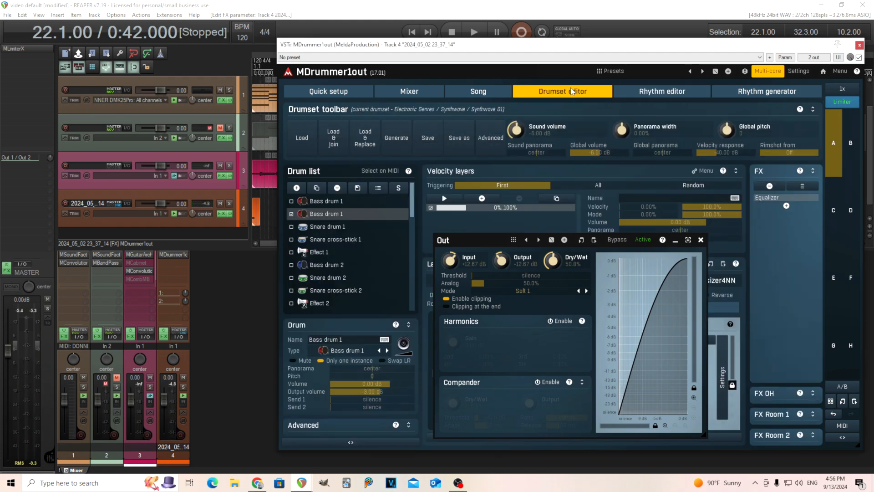
left_click(648, 92)
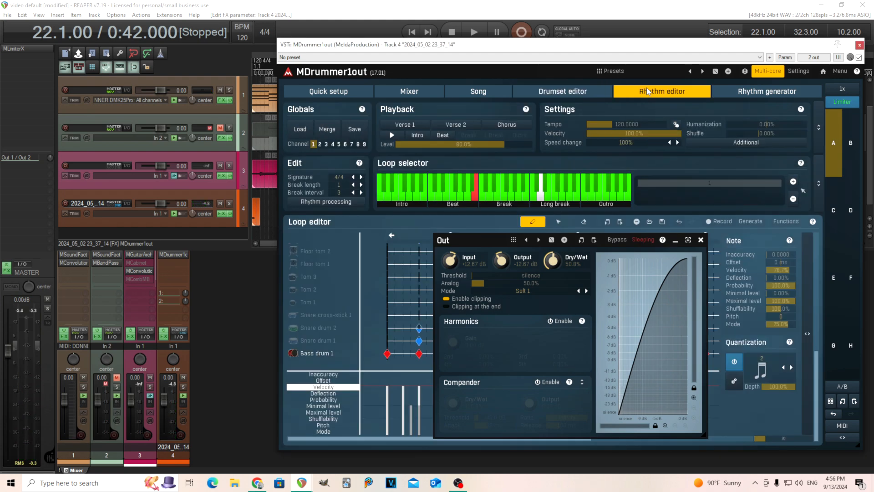
left_click(416, 92)
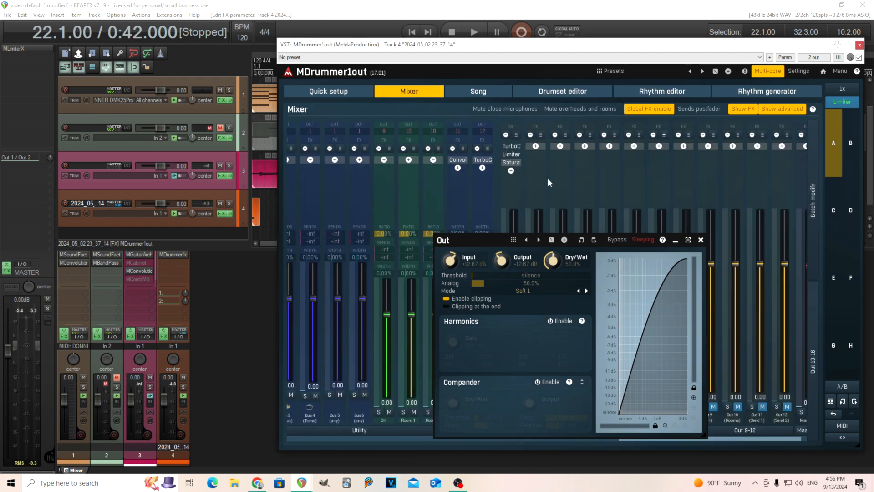
left_click(701, 239)
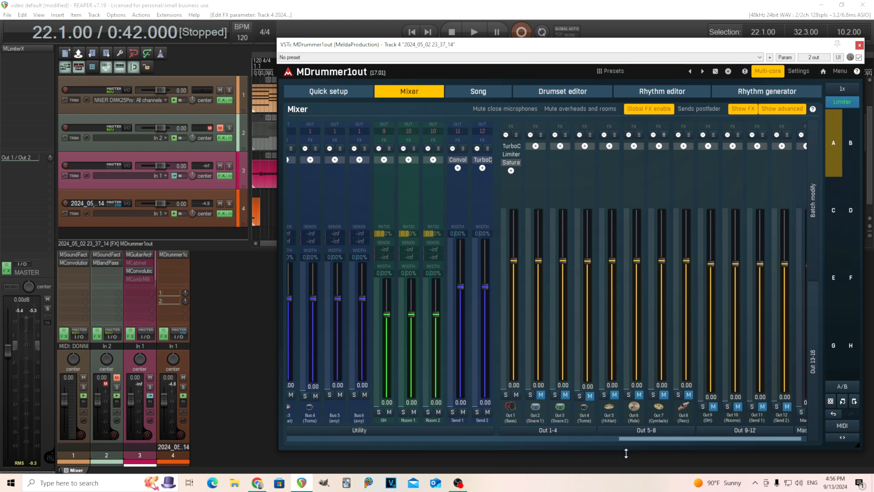
Turn off the solo on the output 1 (Bass) channel after reviewing the drum and output channels.
left_click_drag(643, 437, 646, 437)
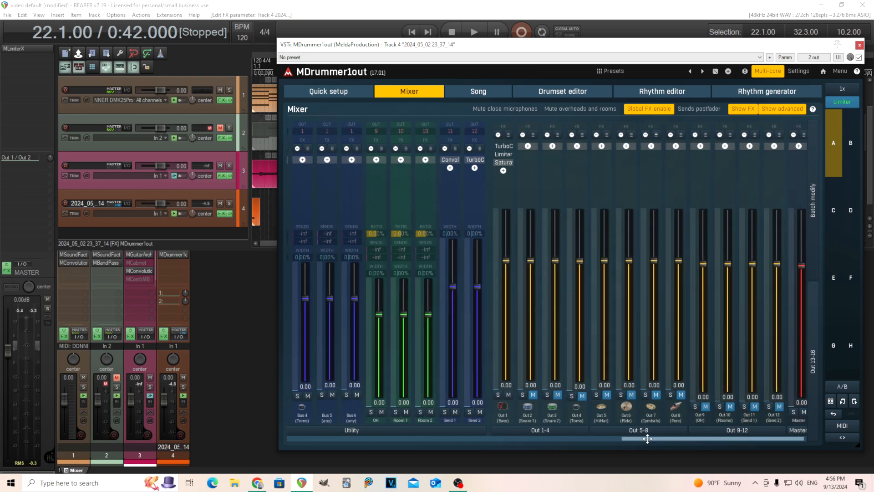
left_click_drag(669, 438, 303, 457)
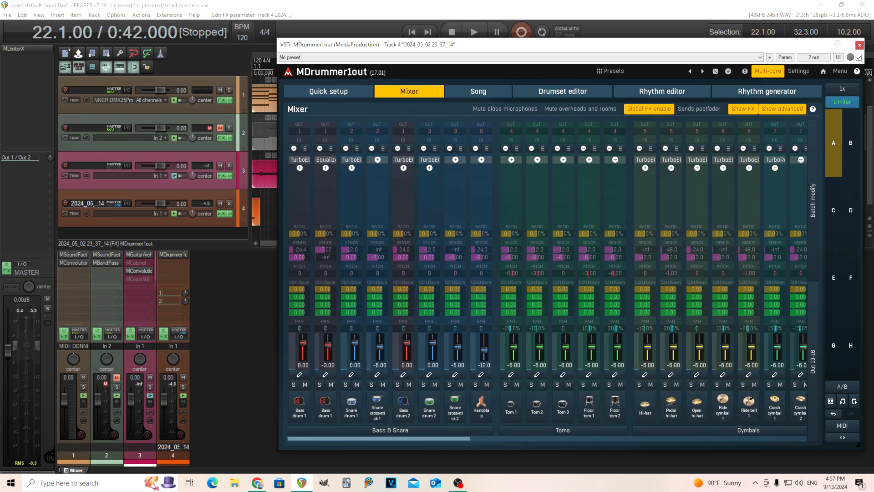
left_click_drag(327, 251, 326, 269)
left_click_drag(448, 439, 788, 428)
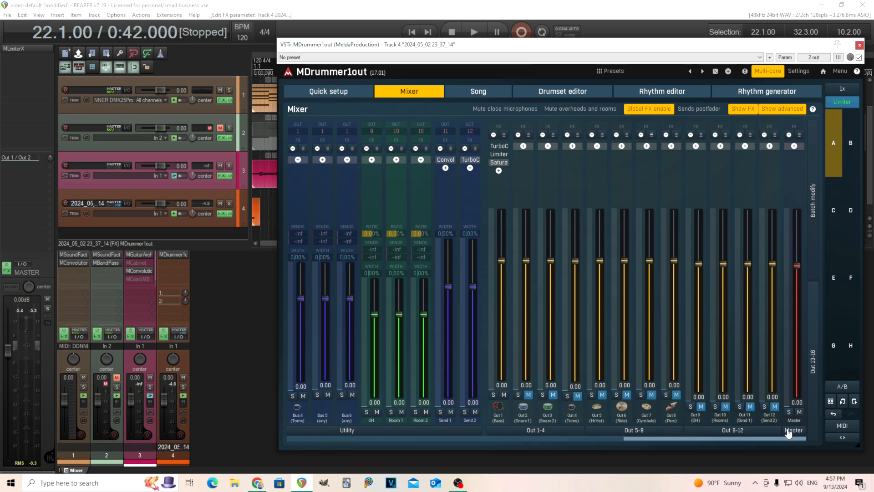
left_click(493, 395)
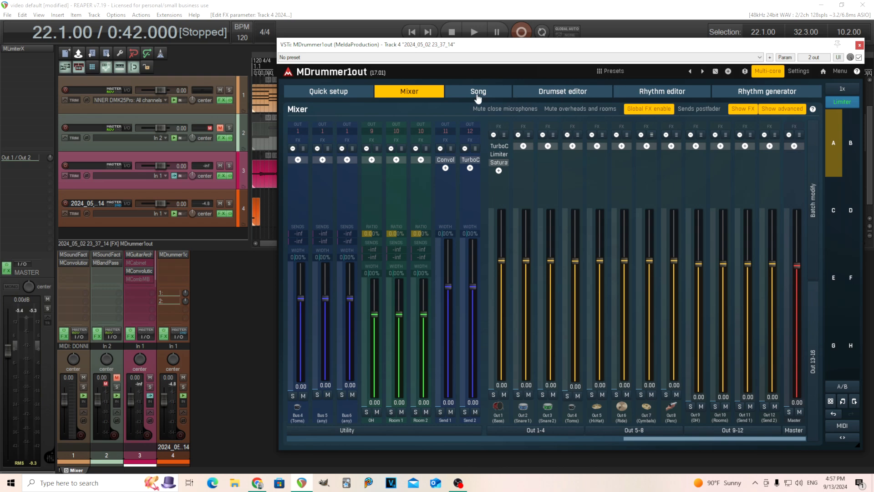
Add three more Bass drum 1 drums to the drum list of the drumset.
left_click(675, 92)
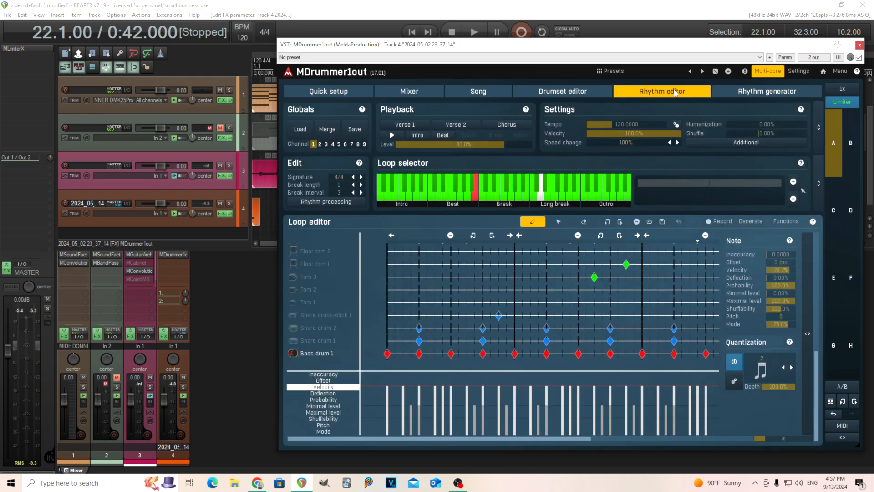
left_click(573, 98)
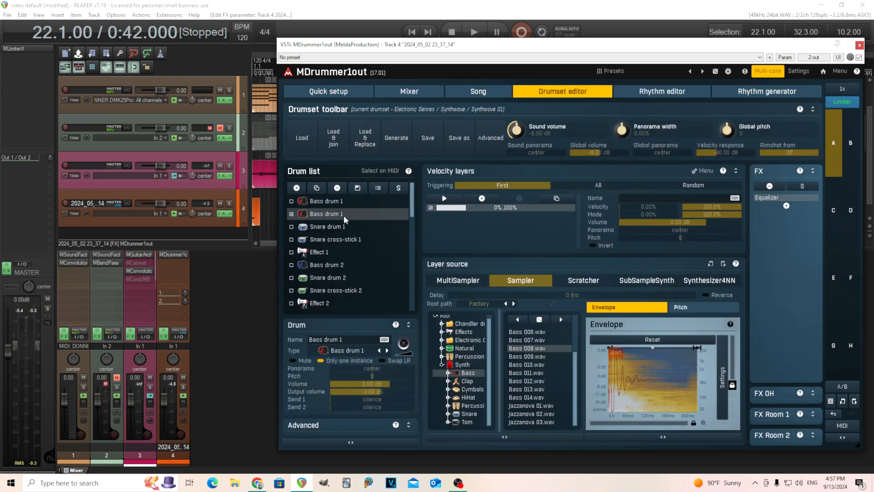
left_click(298, 189)
left_click(240, 191)
left_click(296, 189)
left_click(243, 193)
left_click(296, 189)
left_click(223, 189)
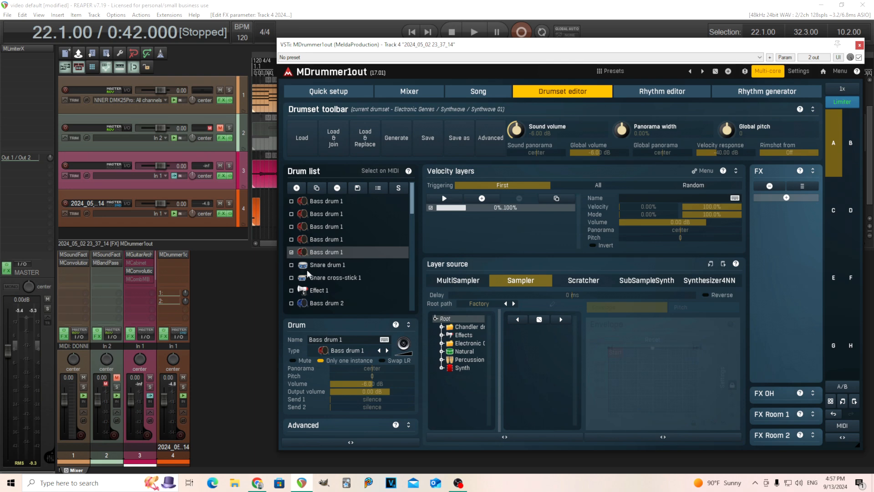
Add a second velocity layer to the first Bass drum 1 and open the root path choices for its sampler.
left_click(323, 205)
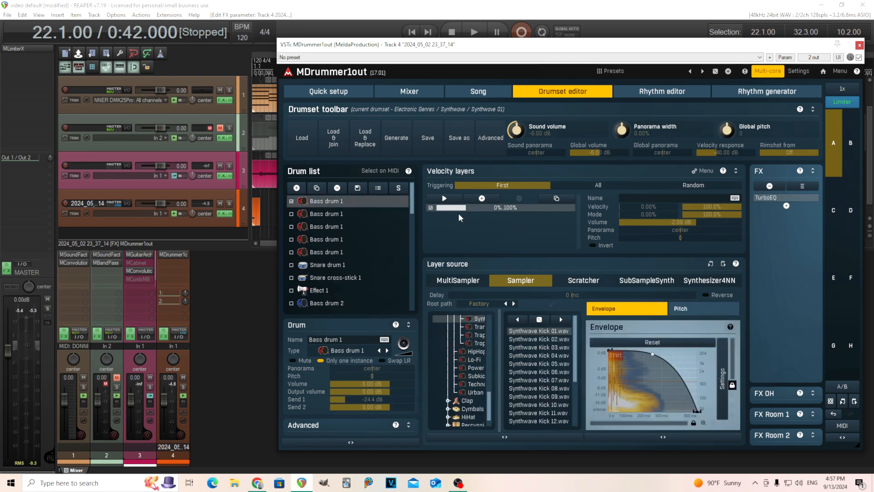
left_click(482, 199)
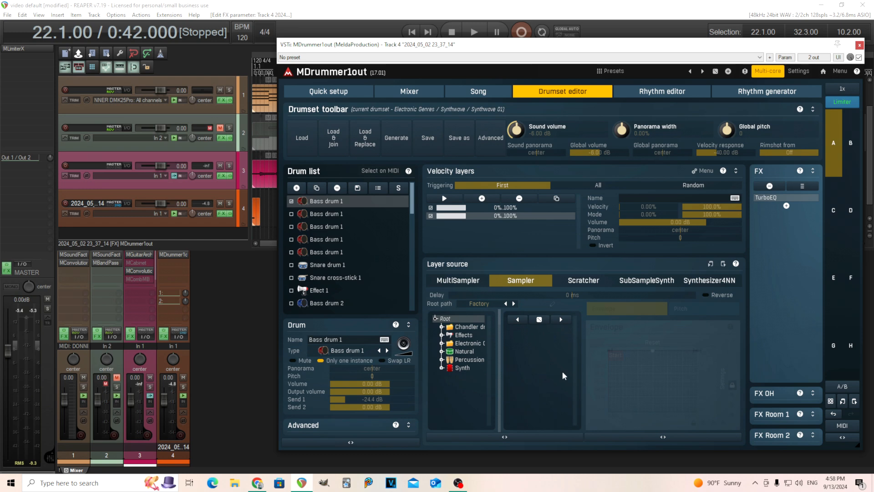
left_click(487, 303)
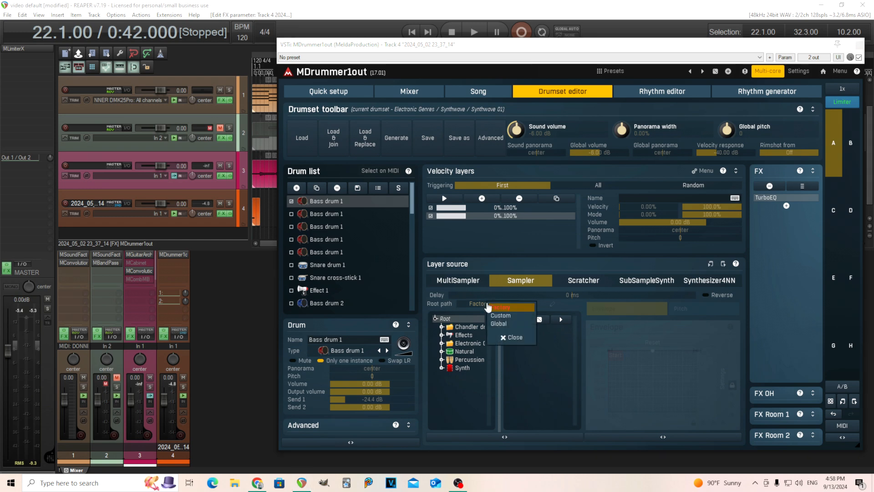